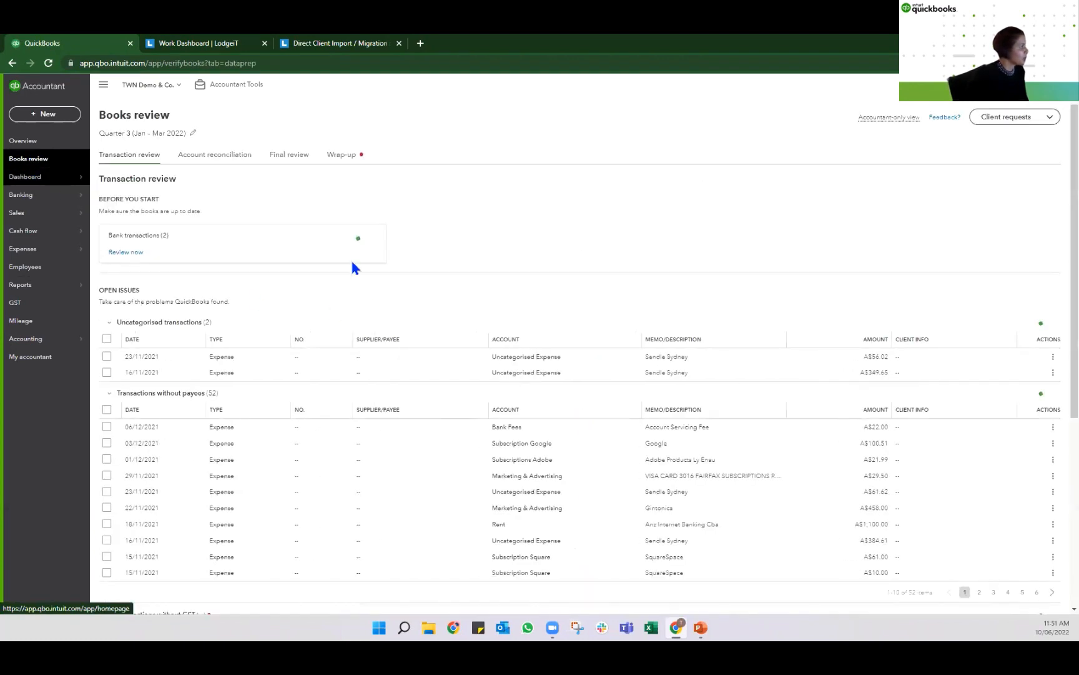
drag(844, 122, 879, 126)
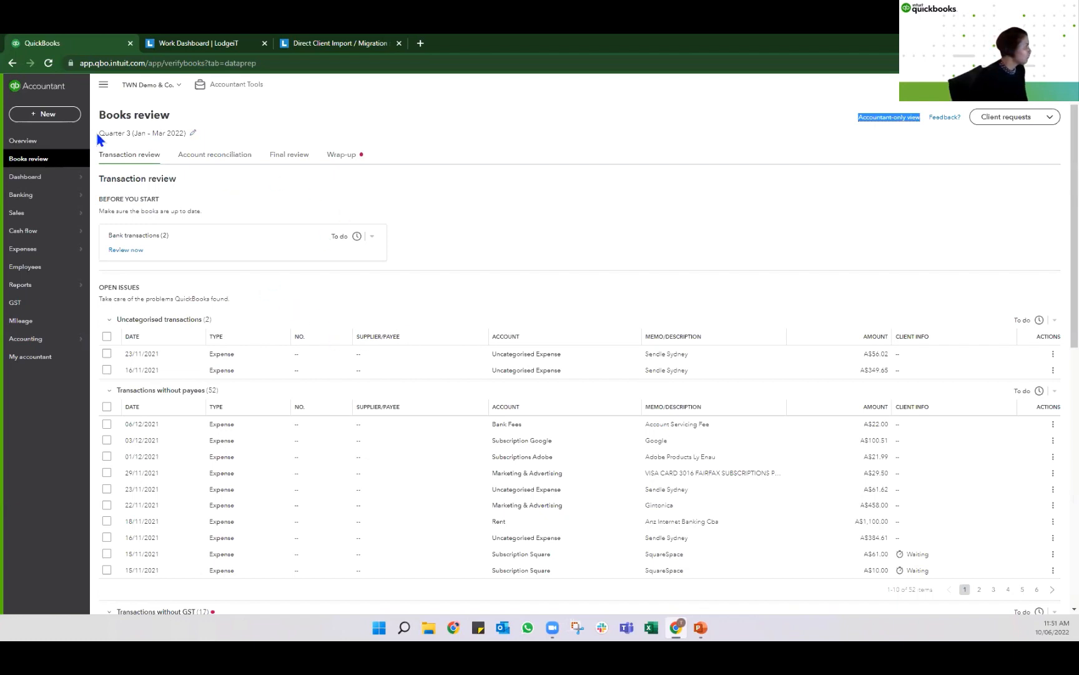
- Change the books review period to Quarter 2 (Oct - Dec 2021) and apply it
click(192, 135)
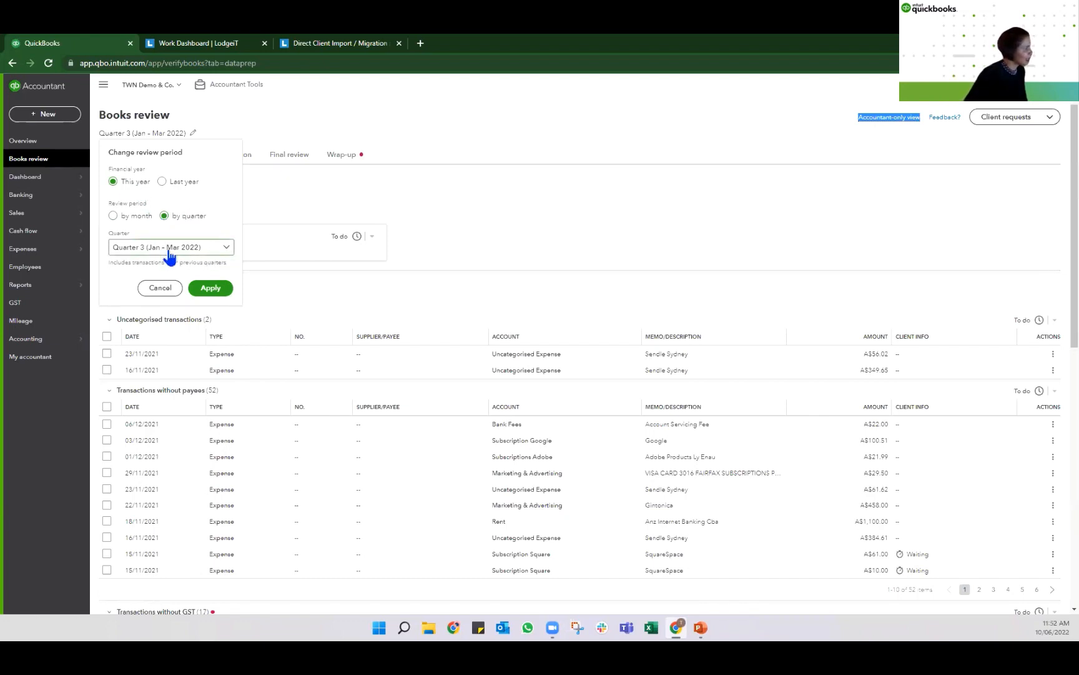
click(149, 250)
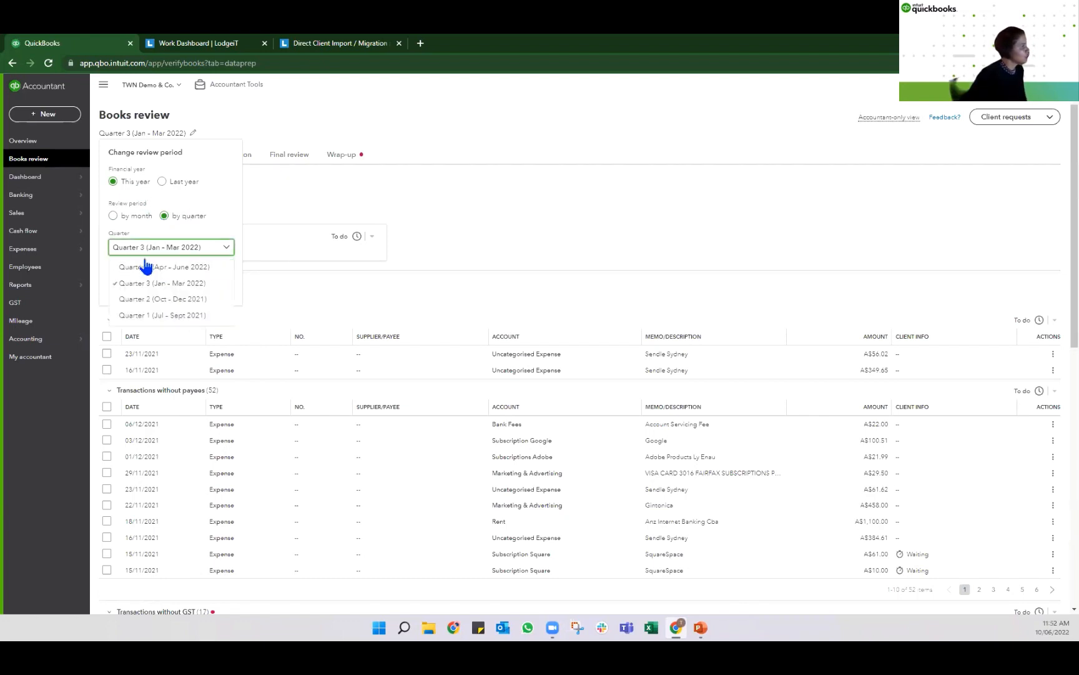
click(174, 300)
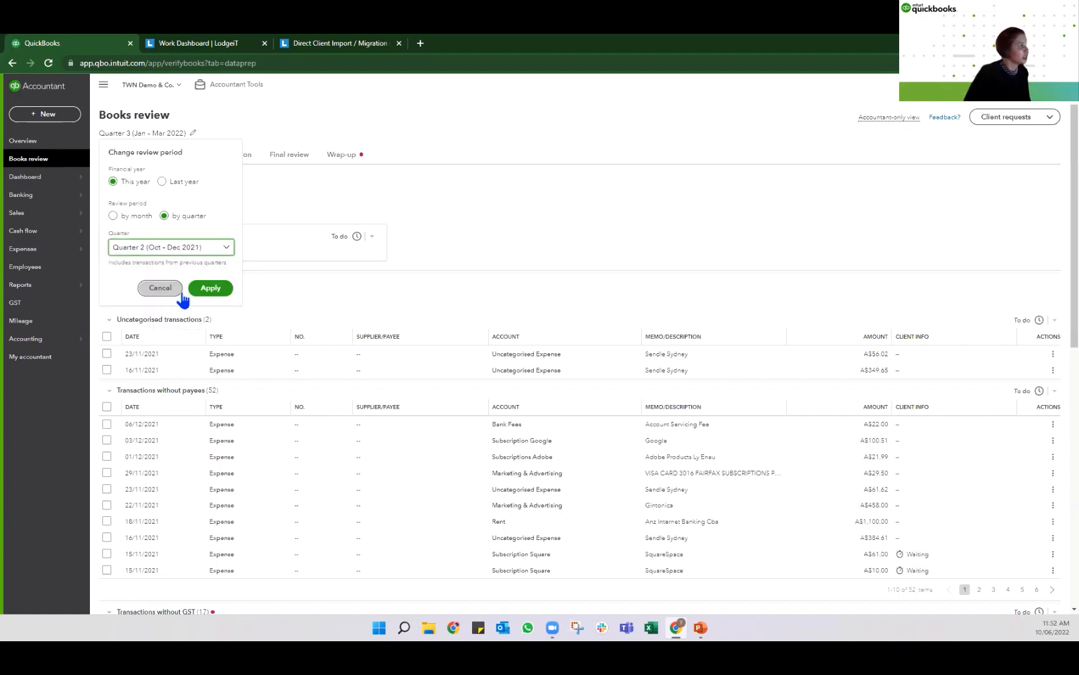
click(219, 287)
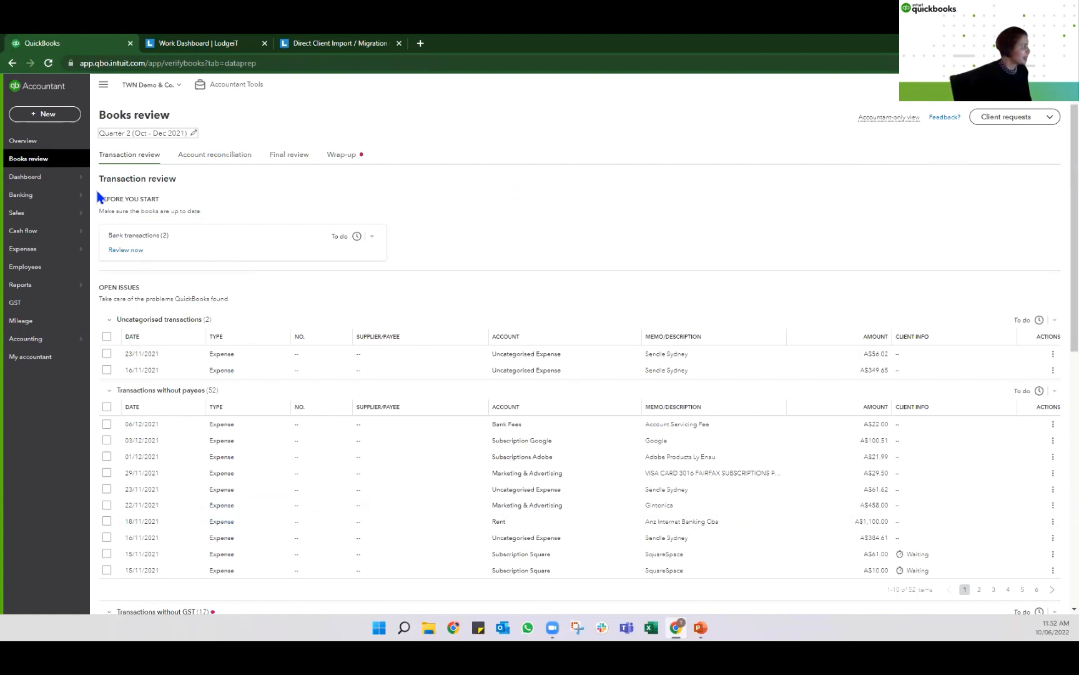
- Open the bank transactions awaiting review from the Before you start section of the transaction review
drag(99, 198, 164, 201)
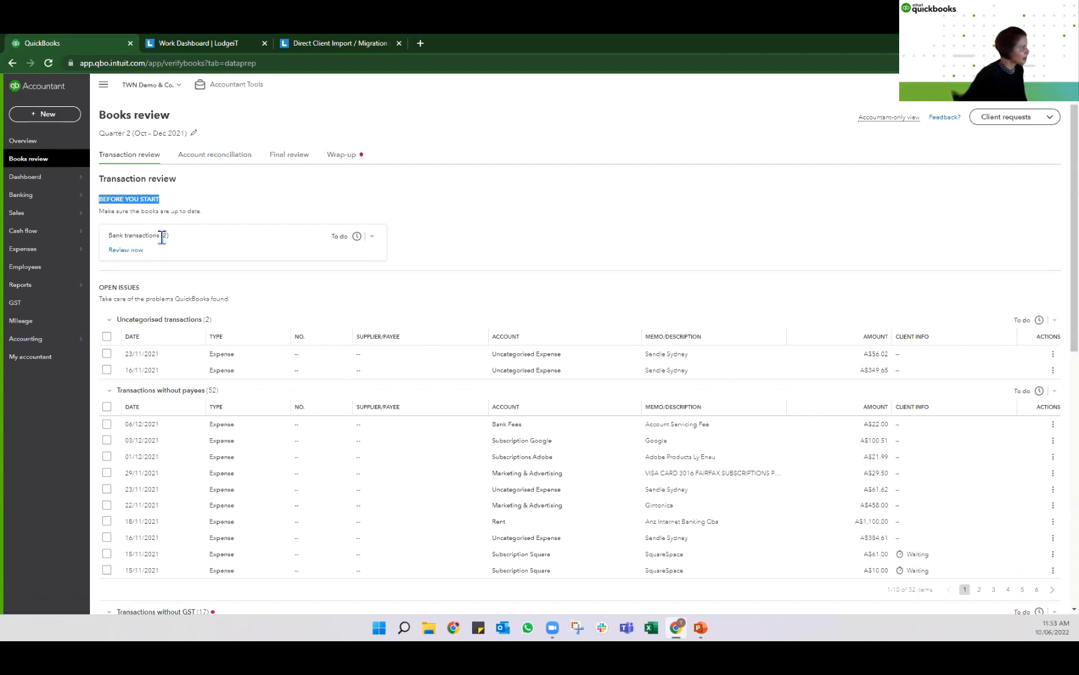
click(128, 250)
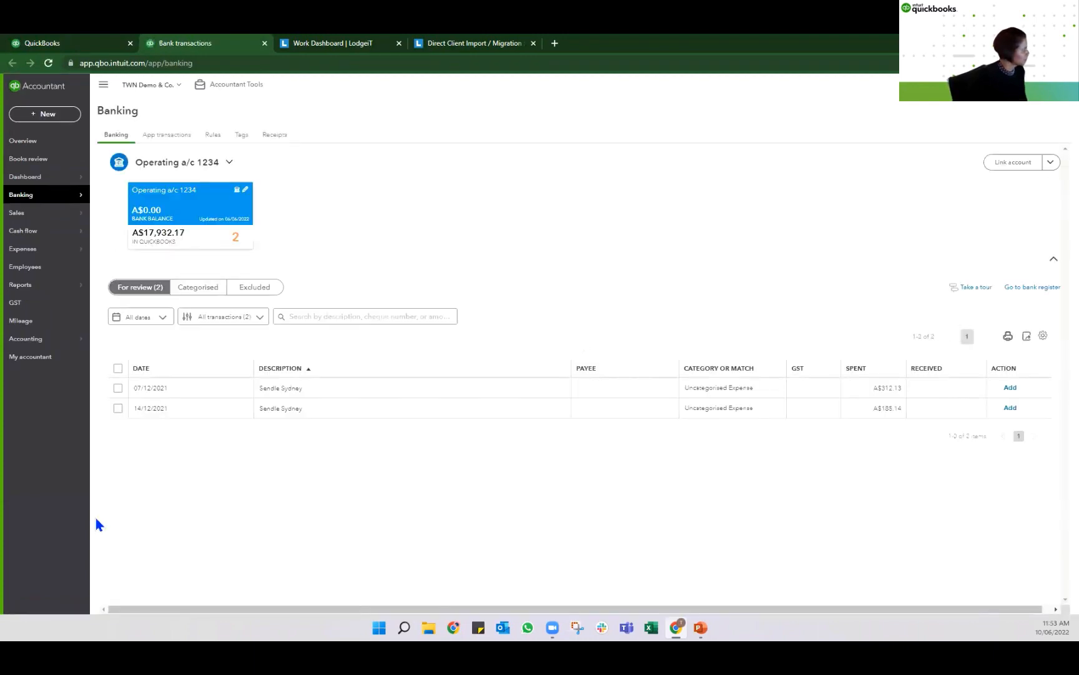
- Try to bulk-update and accept both Sendle Sydney bank transactions with category Delivery Costs and GST on purchases (10%)
click(117, 368)
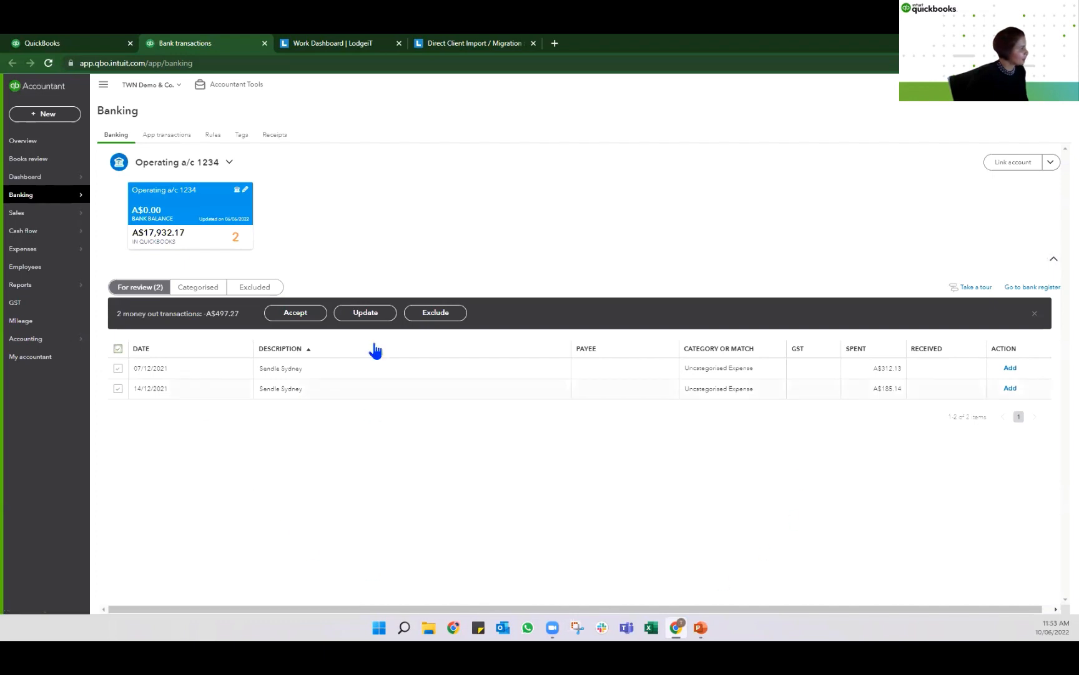
click(365, 312)
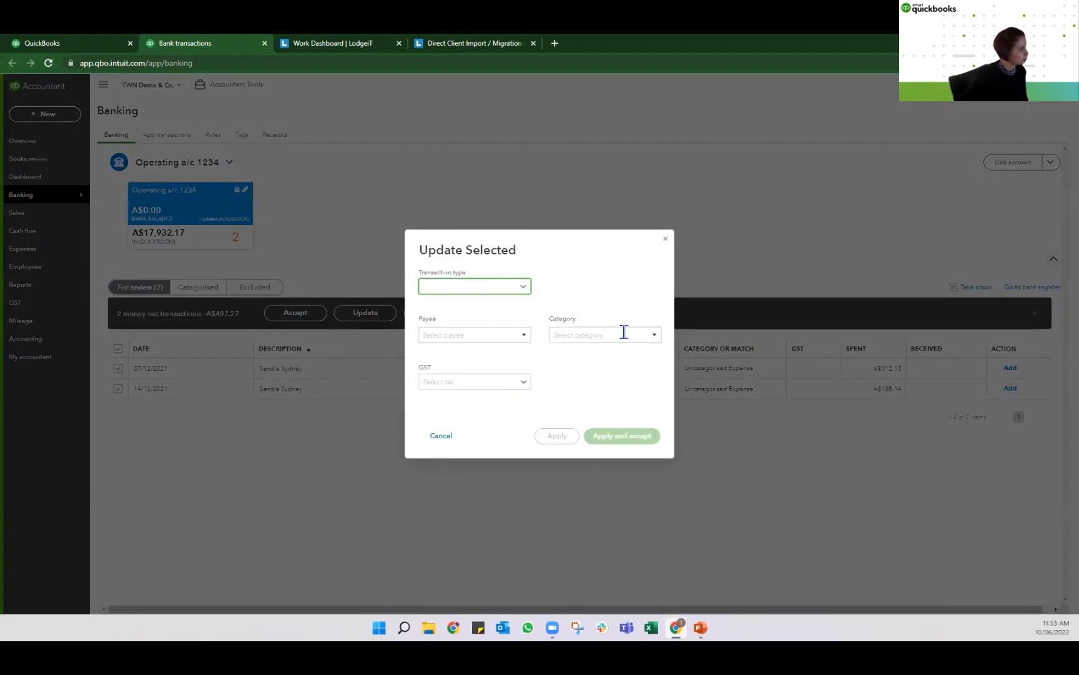
click(625, 332)
text(Delivery Costs)
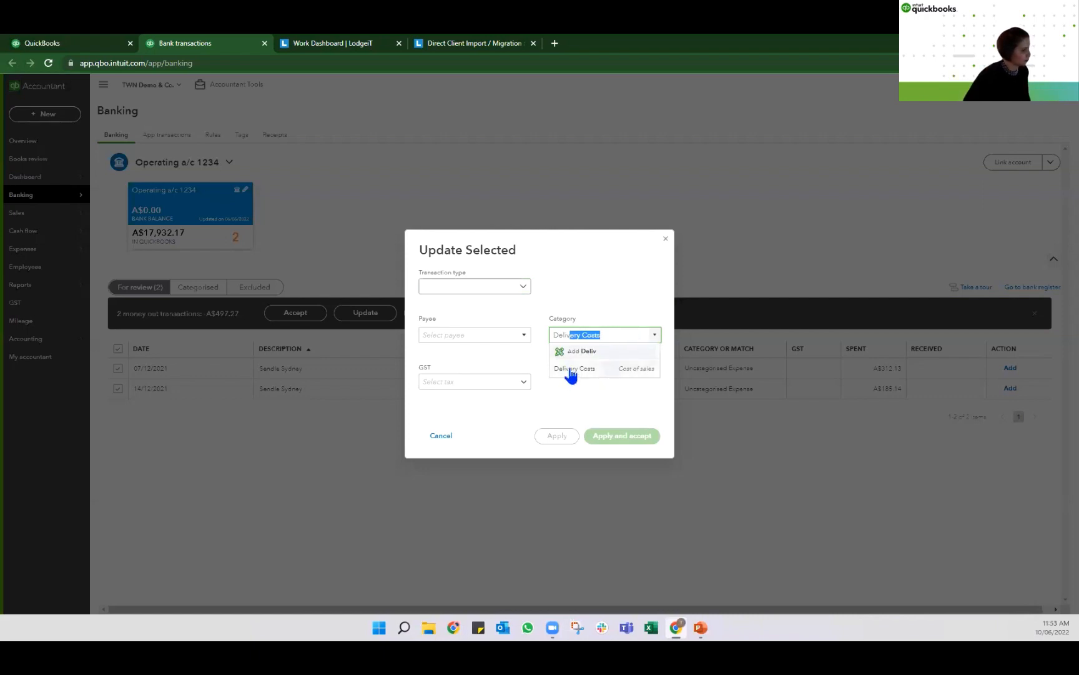
click(570, 371)
click(525, 382)
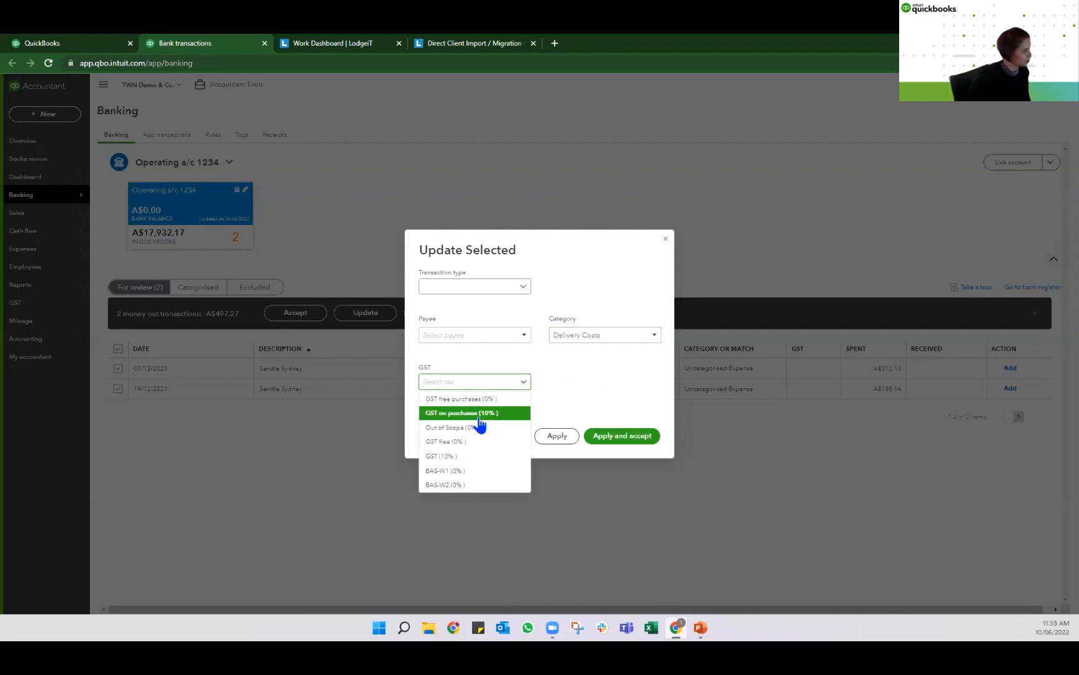
click(482, 414)
click(612, 444)
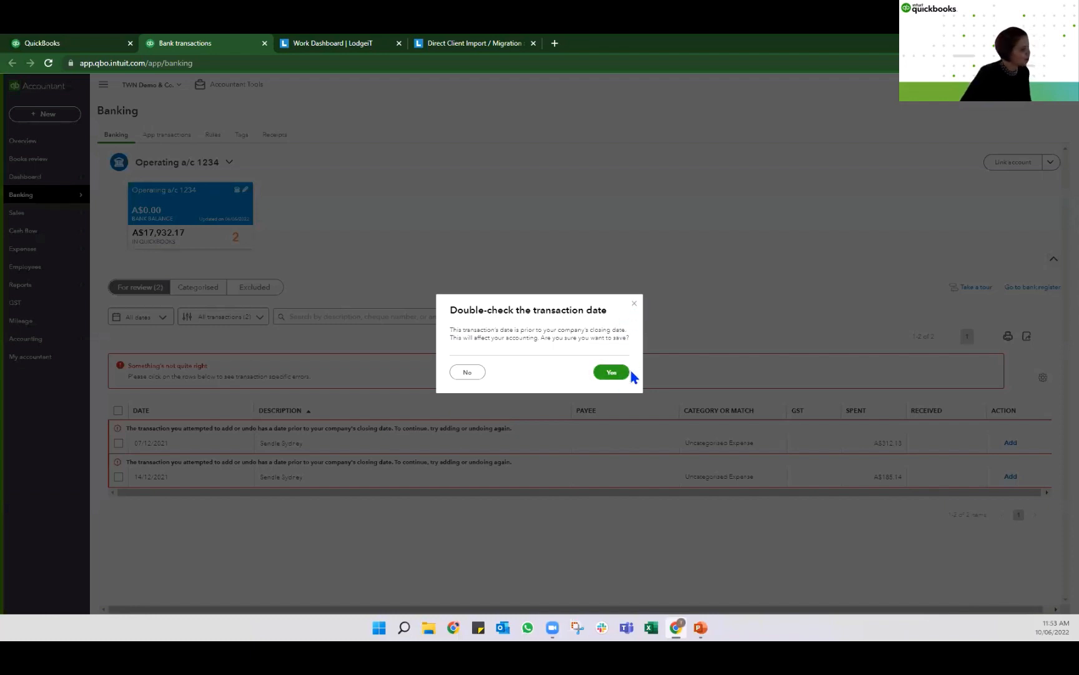
click(634, 305)
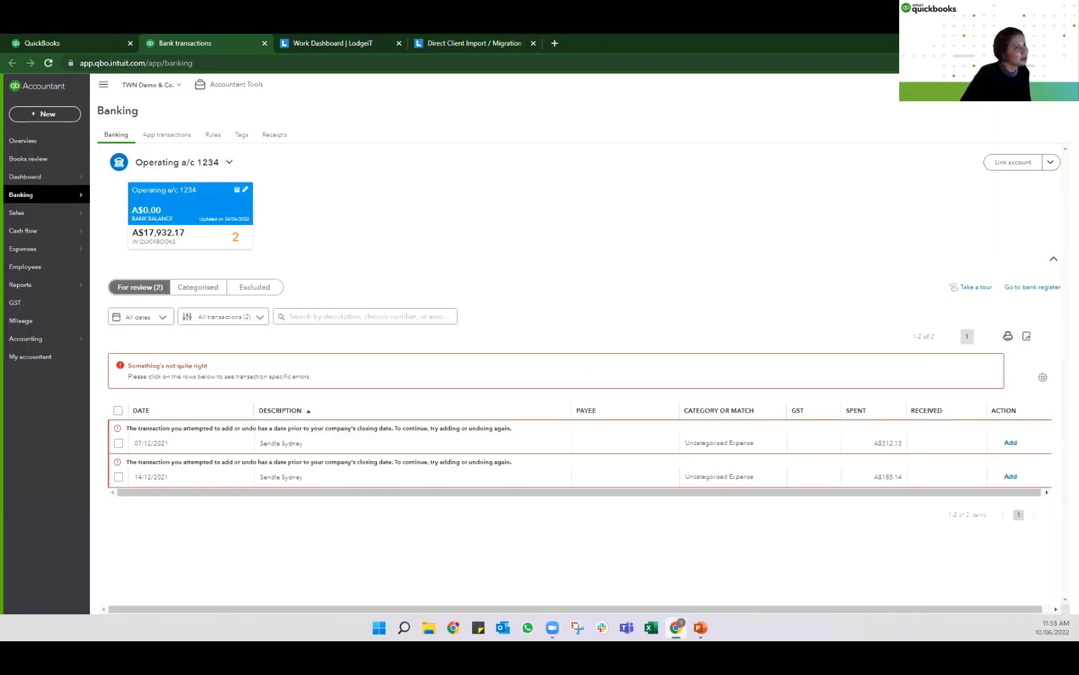
- Turn off Close the books in the company's advanced accounting settings, save the change and return to the bank transactions
click(1038, 88)
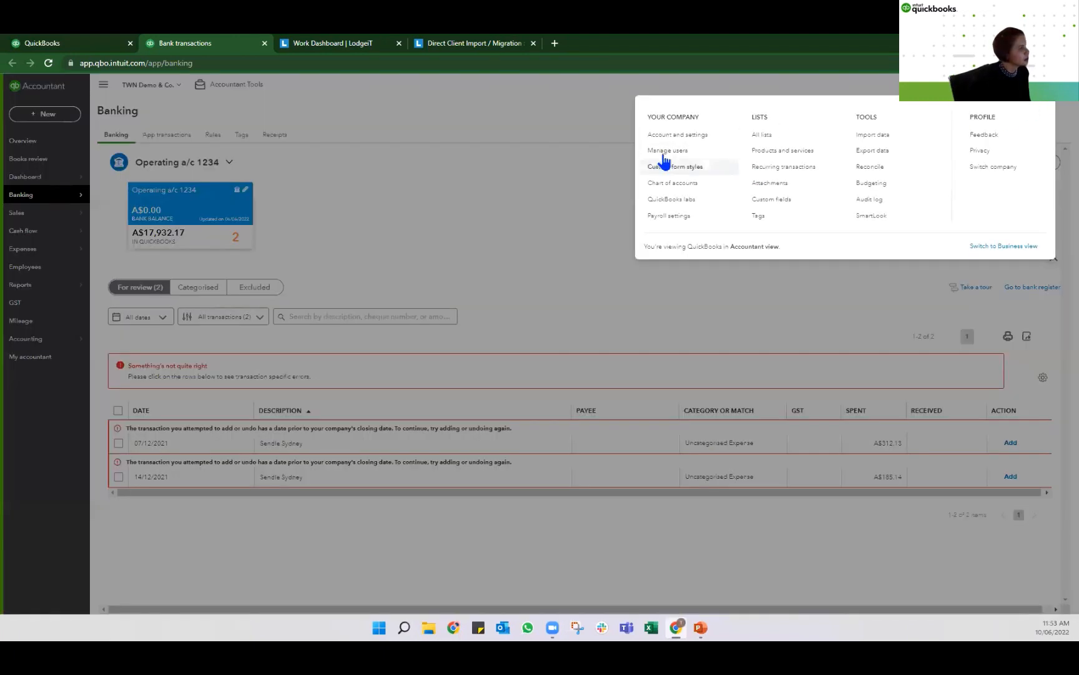
right_click(684, 134)
click(659, 135)
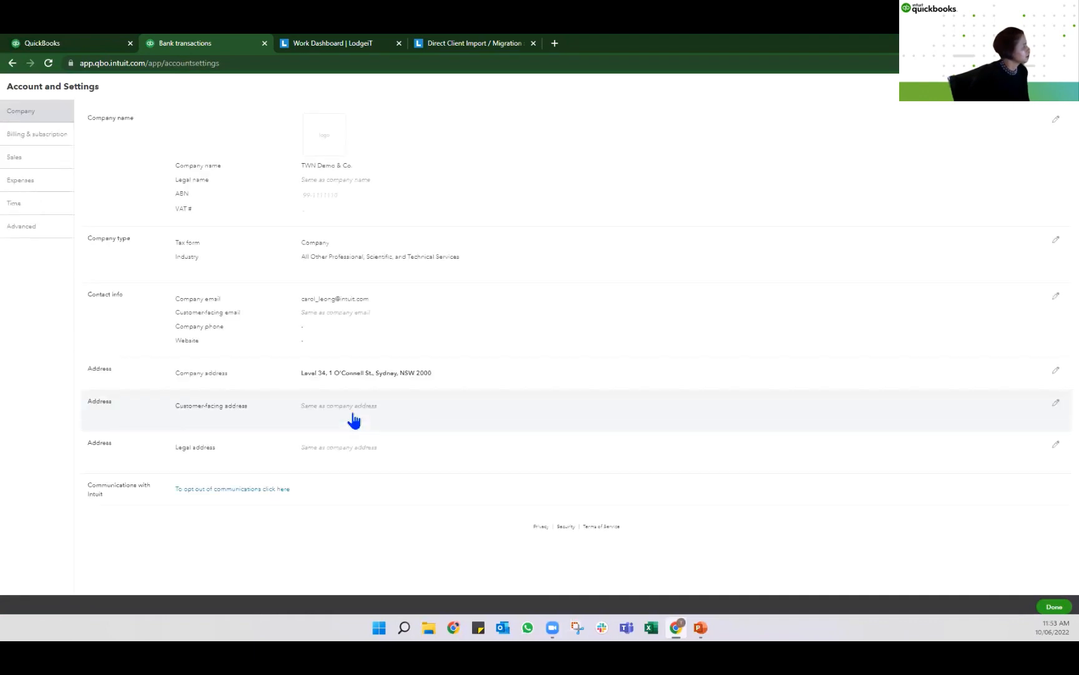
click(31, 162)
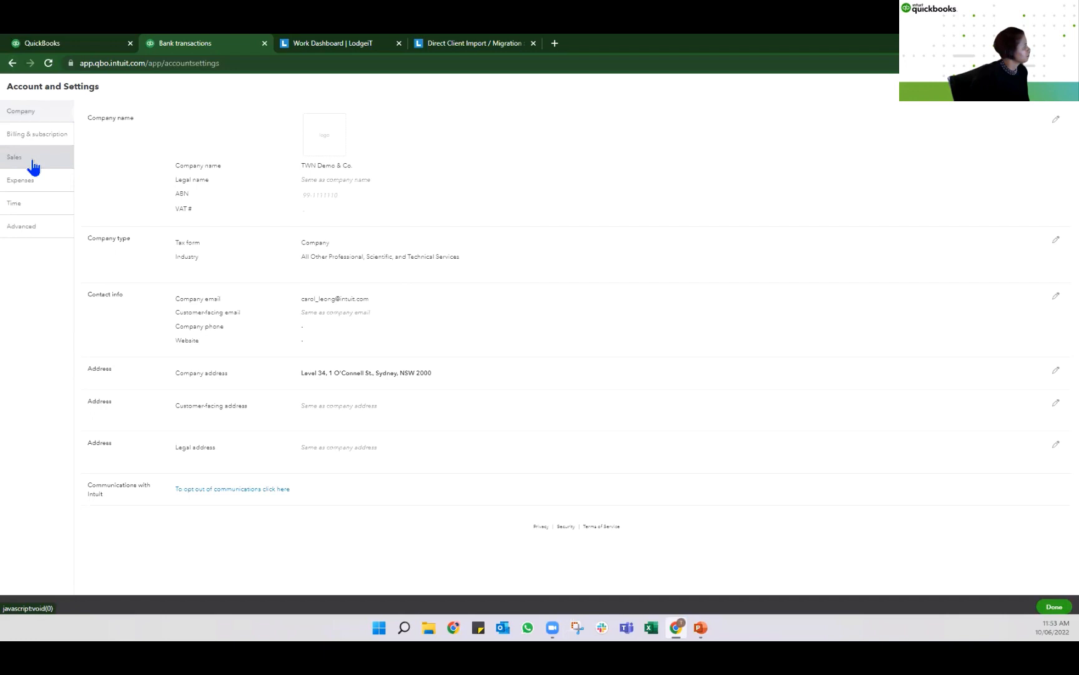
click(14, 230)
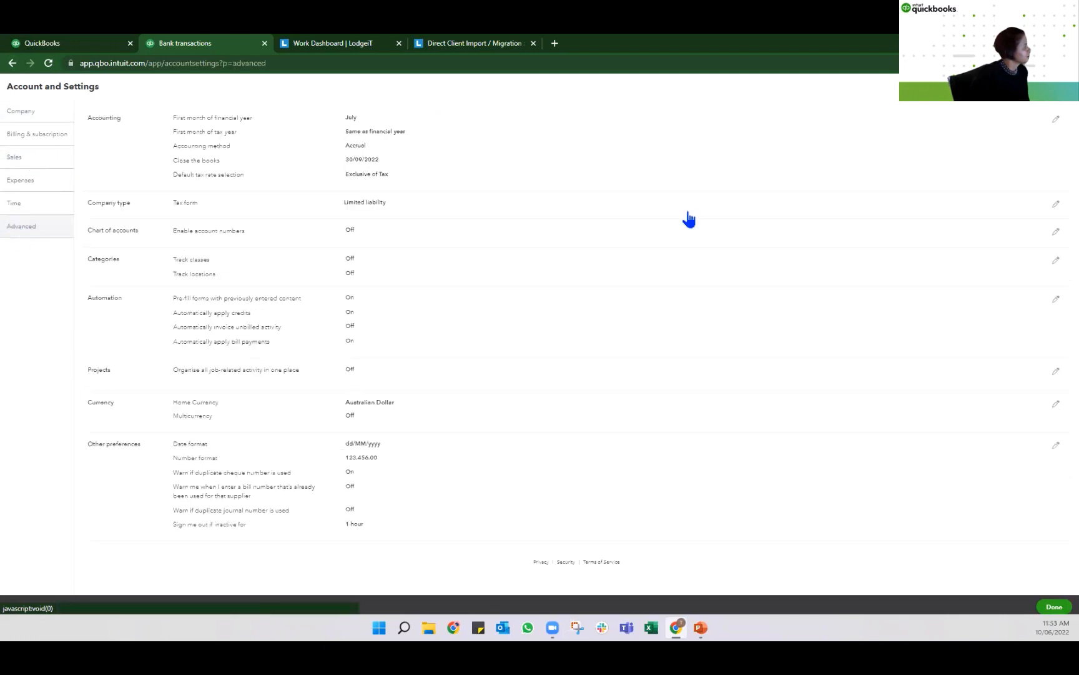
click(1056, 119)
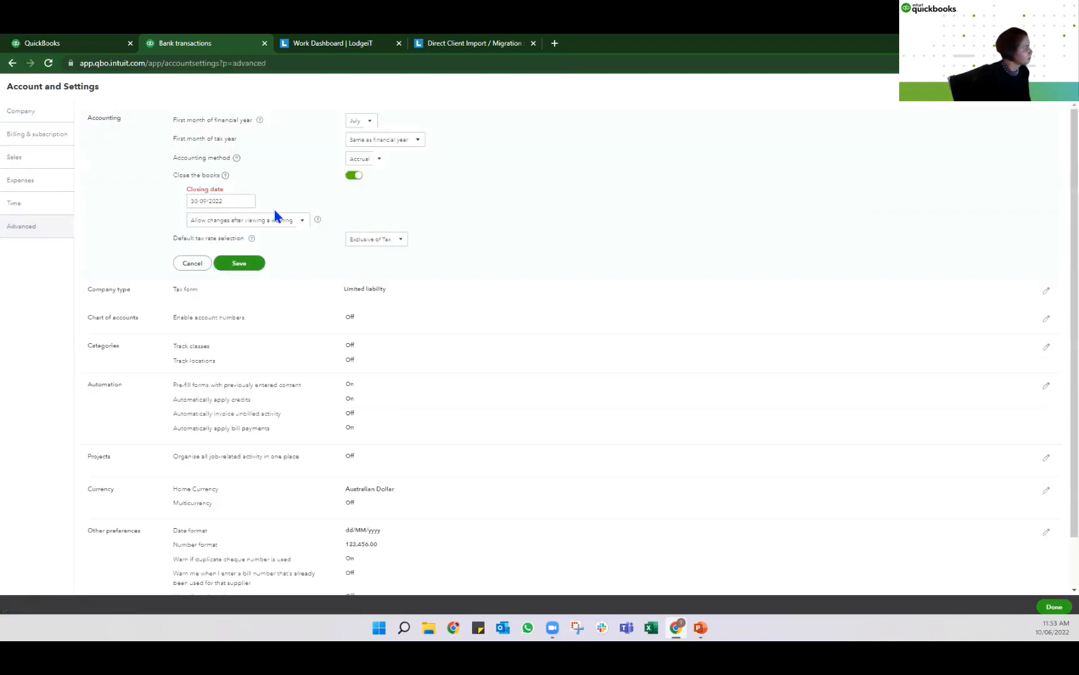
click(354, 175)
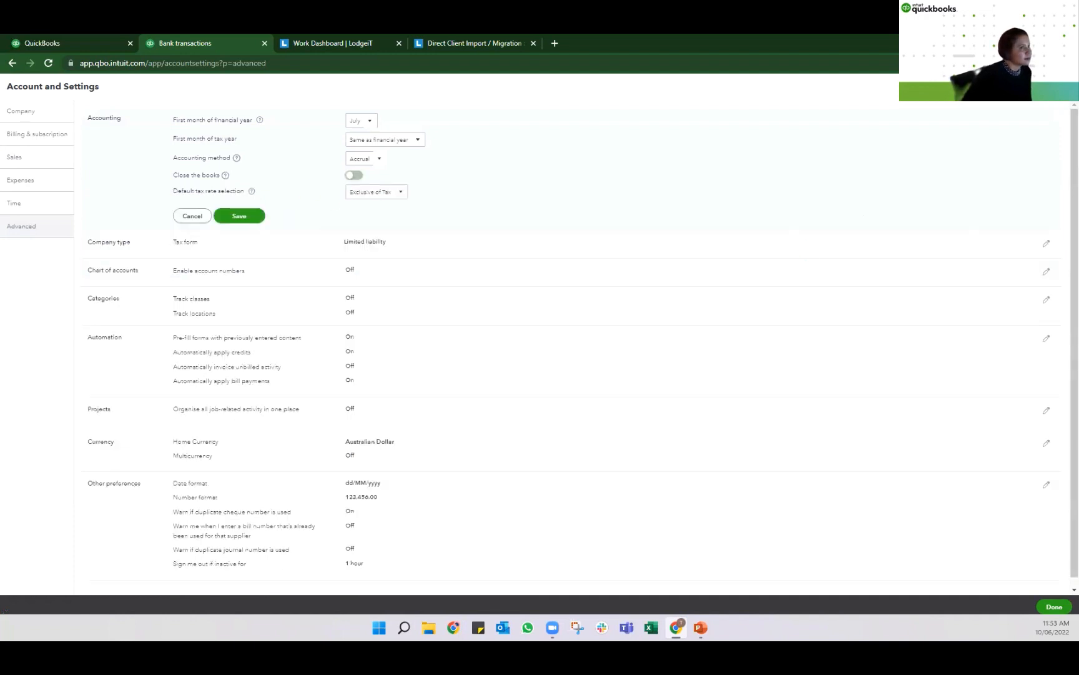
click(352, 378)
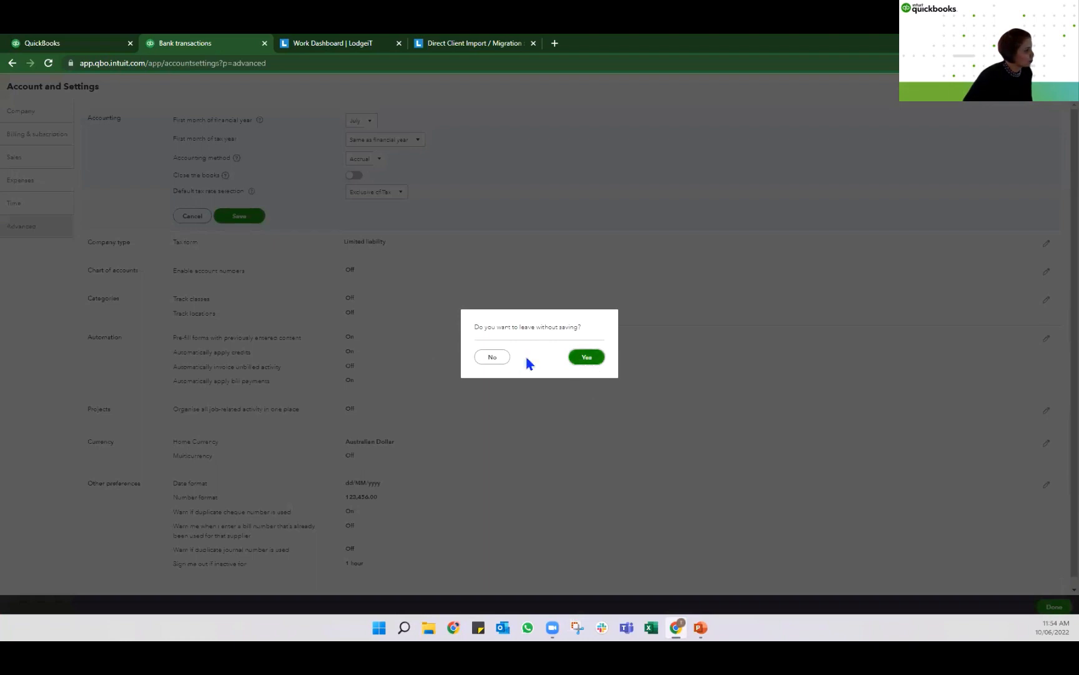
click(492, 356)
click(233, 217)
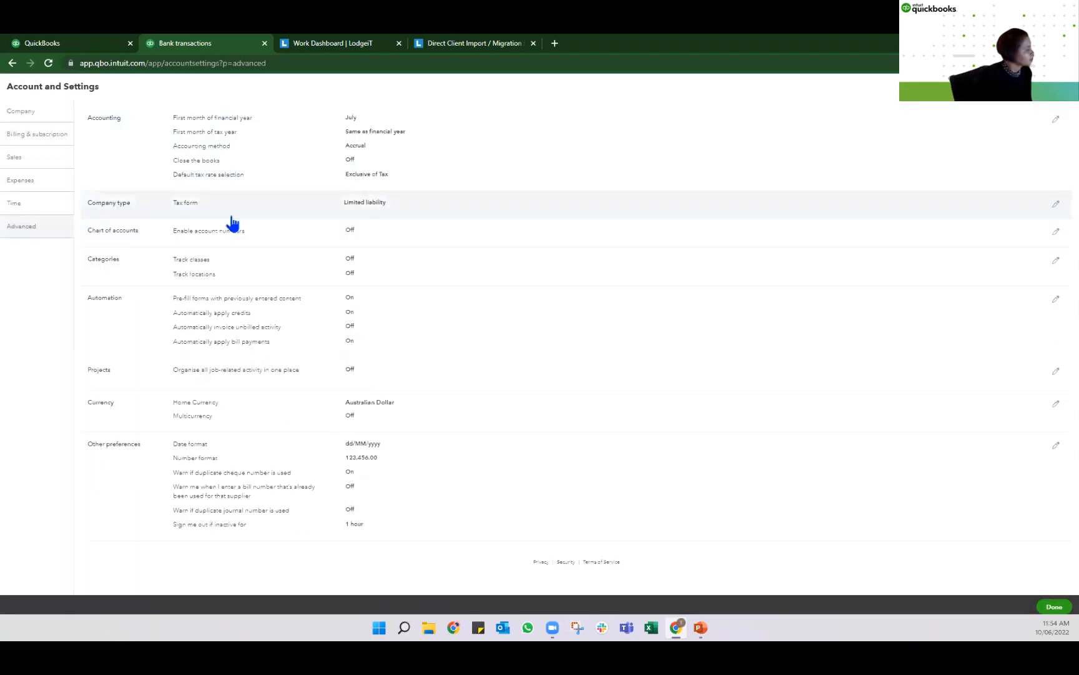
click(1066, 86)
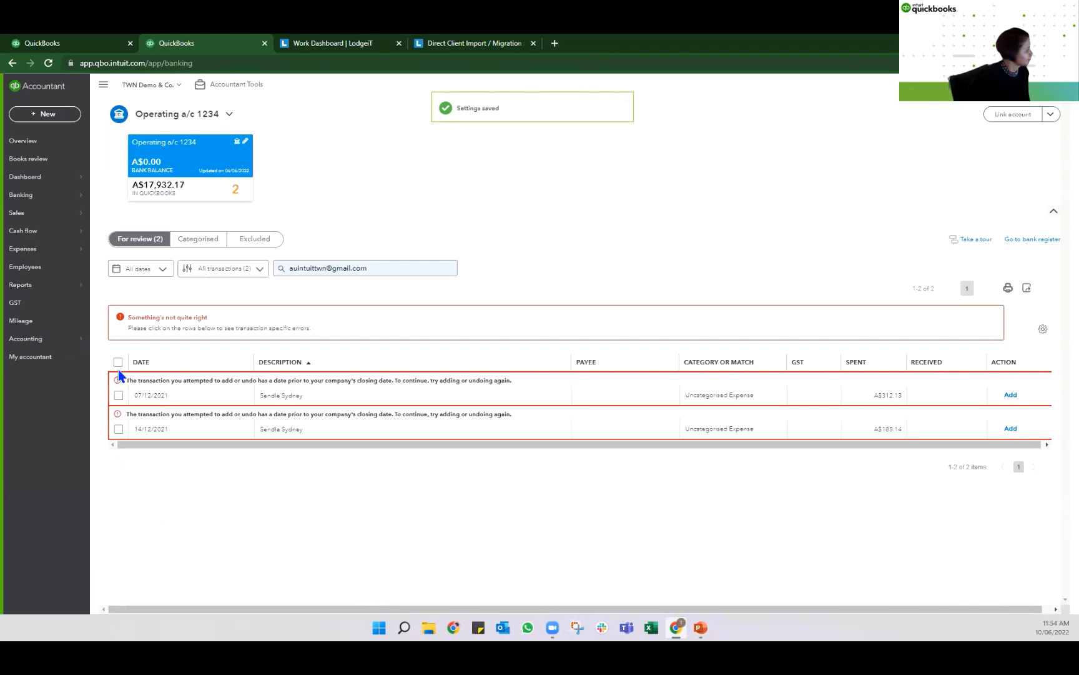
- Categorise both Sendle Sydney transactions as Delivery Costs with GST on purchases (10%), accept them and dismiss the rule suggestion
click(118, 363)
click(359, 269)
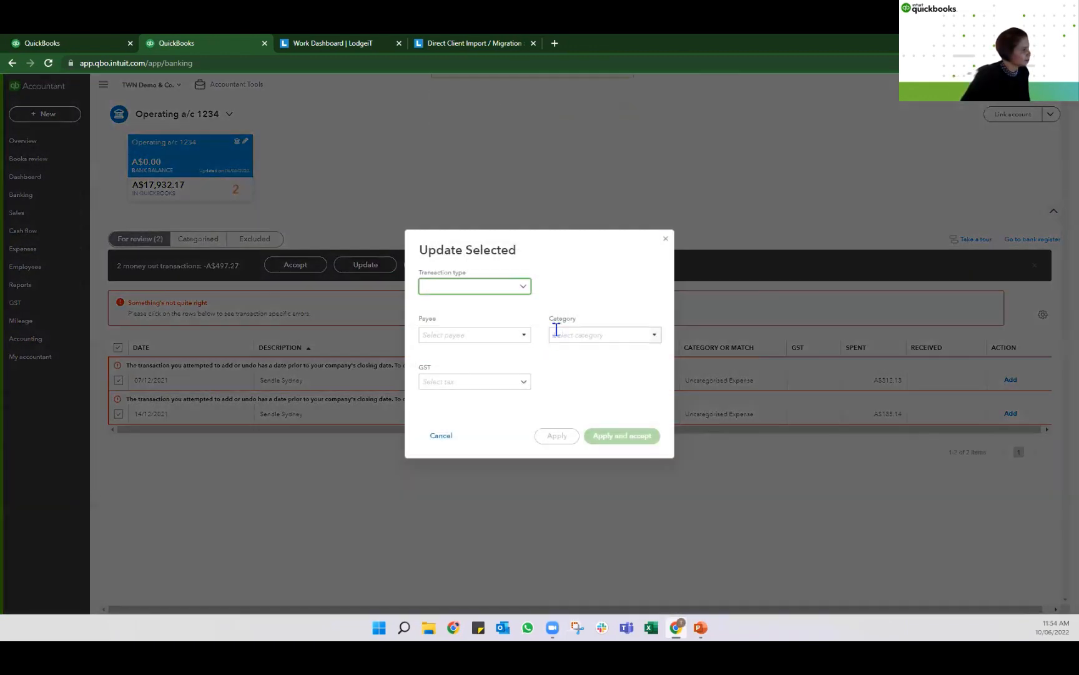
click(556, 334)
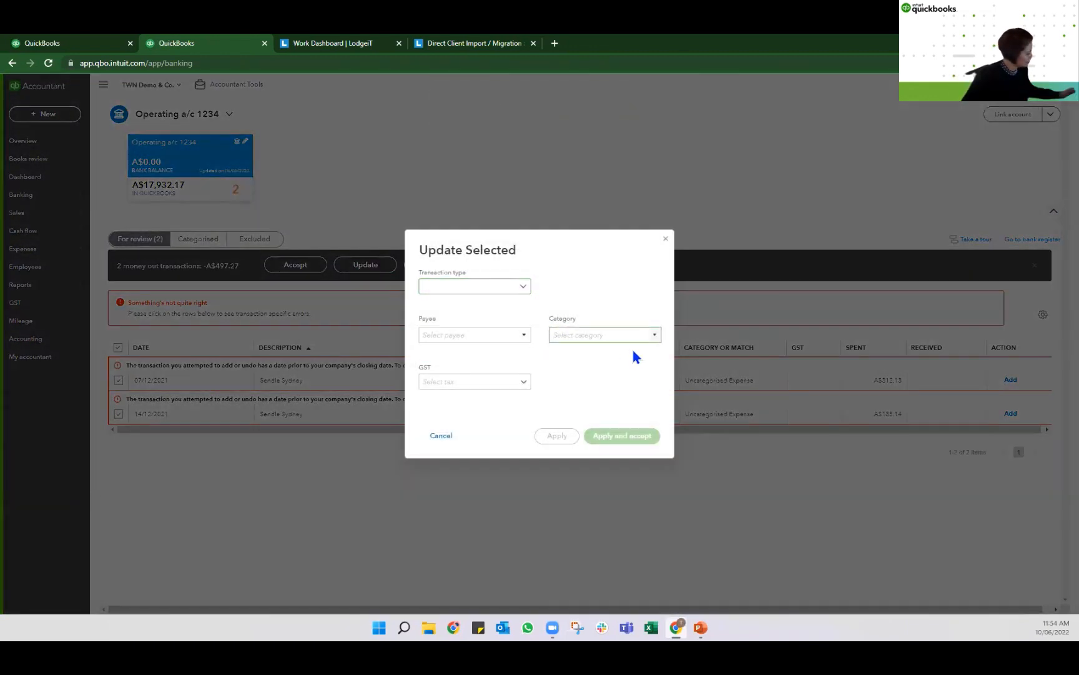
text(del)
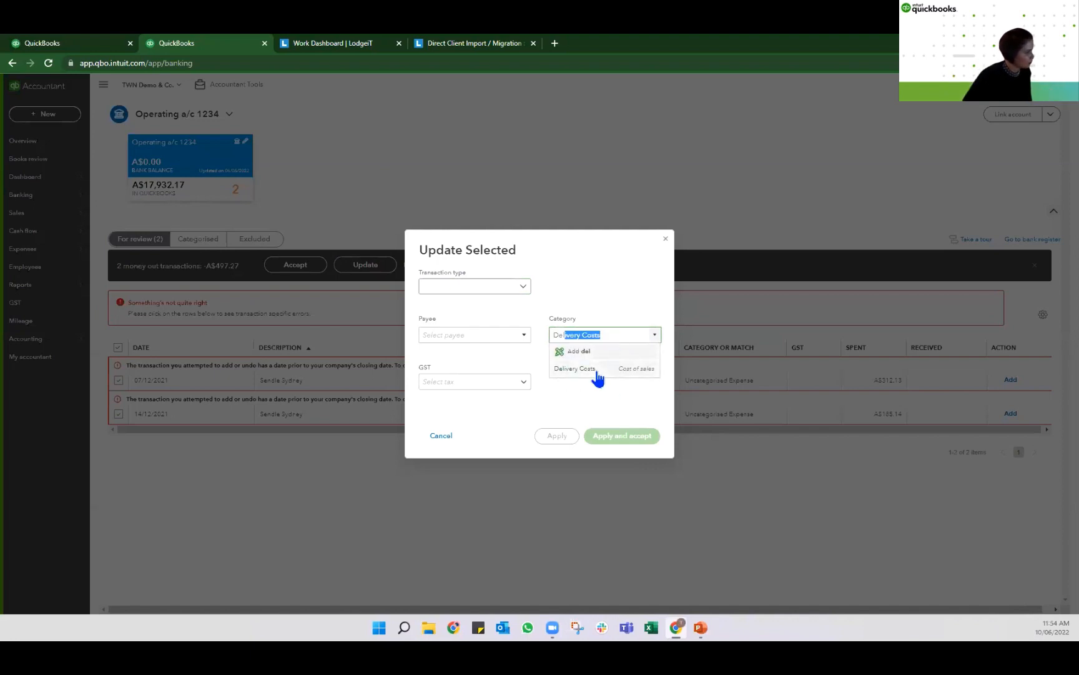
click(598, 369)
click(521, 382)
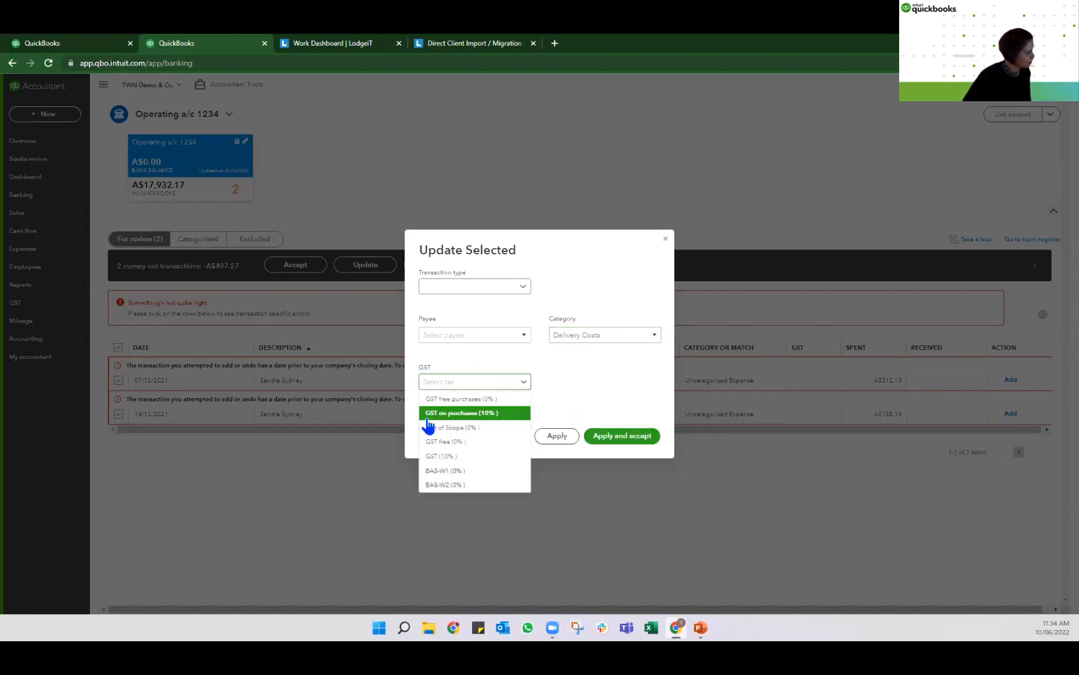
click(428, 416)
click(619, 438)
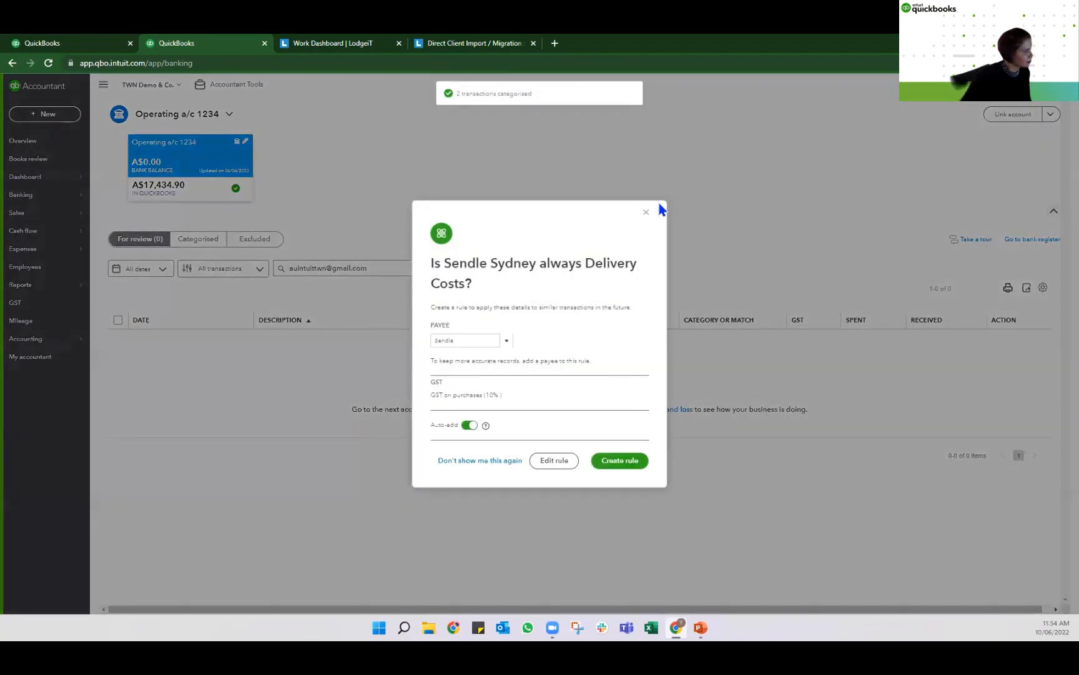
click(645, 213)
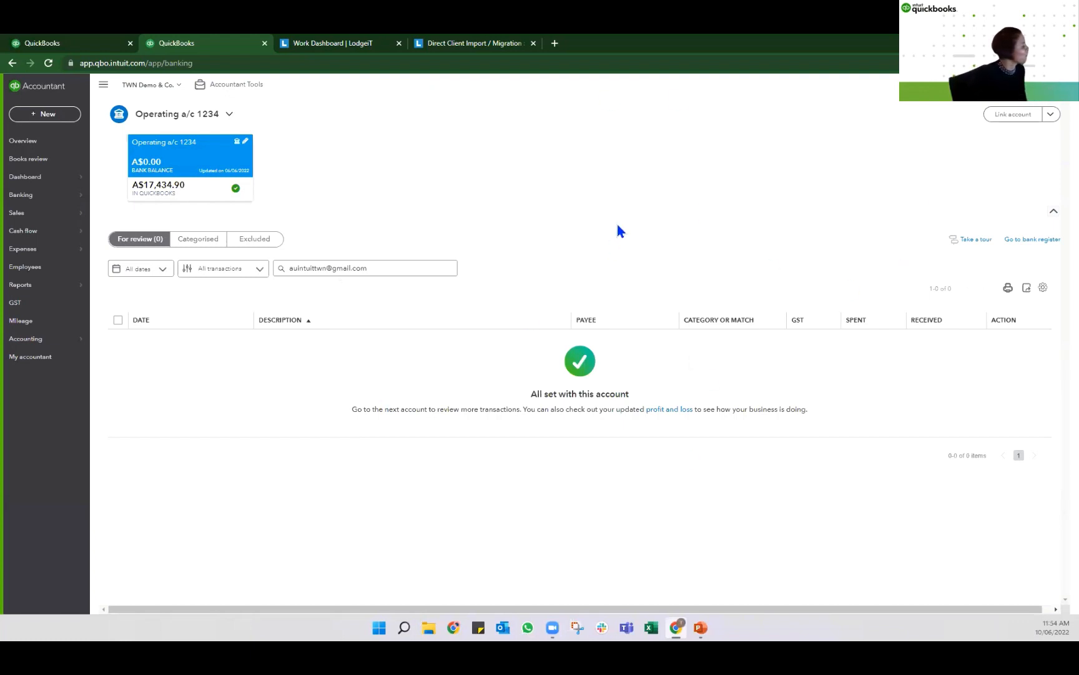
- Return to the open Books review page and reload it to refresh its bank transaction status
mouse_move(53, 183)
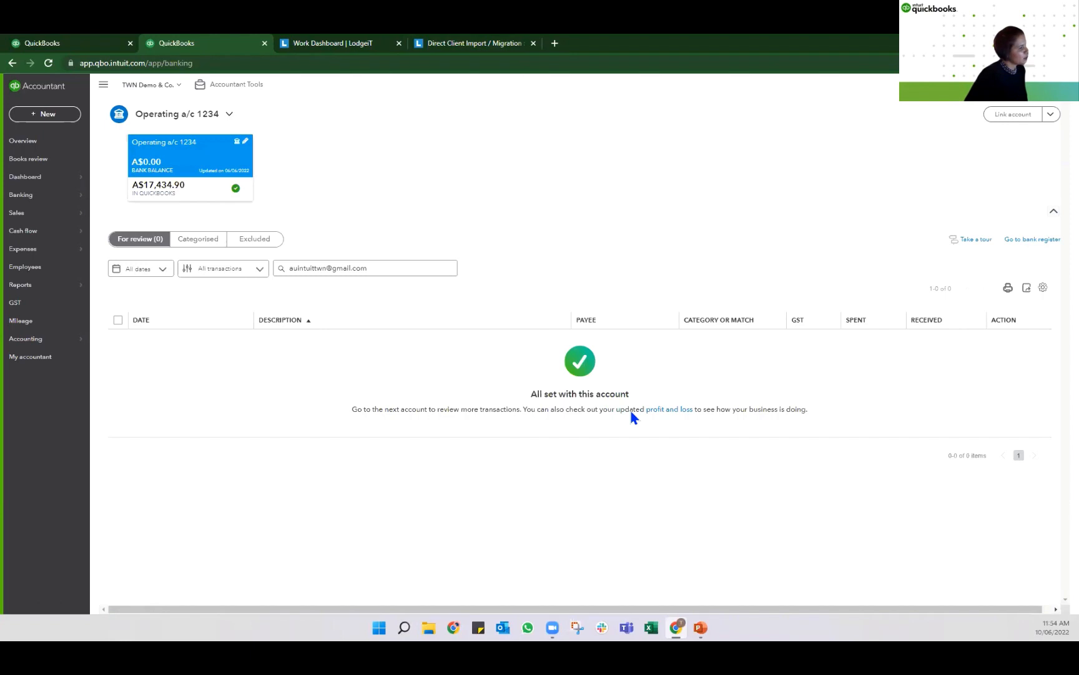
click(100, 44)
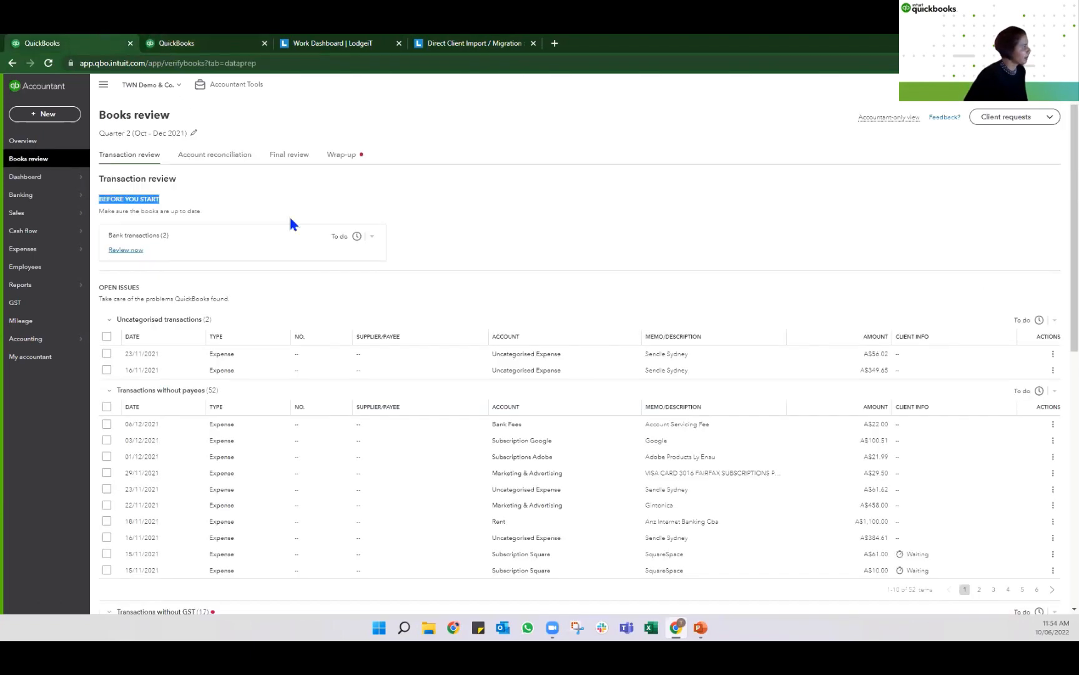
click(261, 64)
key(Return)
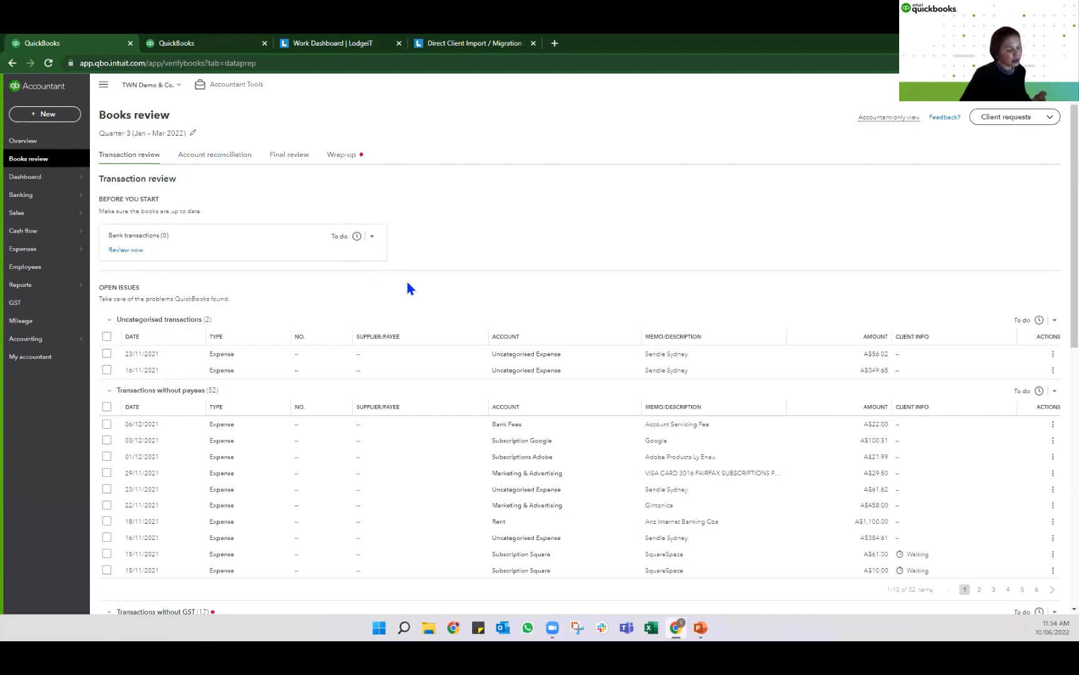
- Set the status of the Bank transactions item in the transaction review to Done
click(371, 241)
click(346, 253)
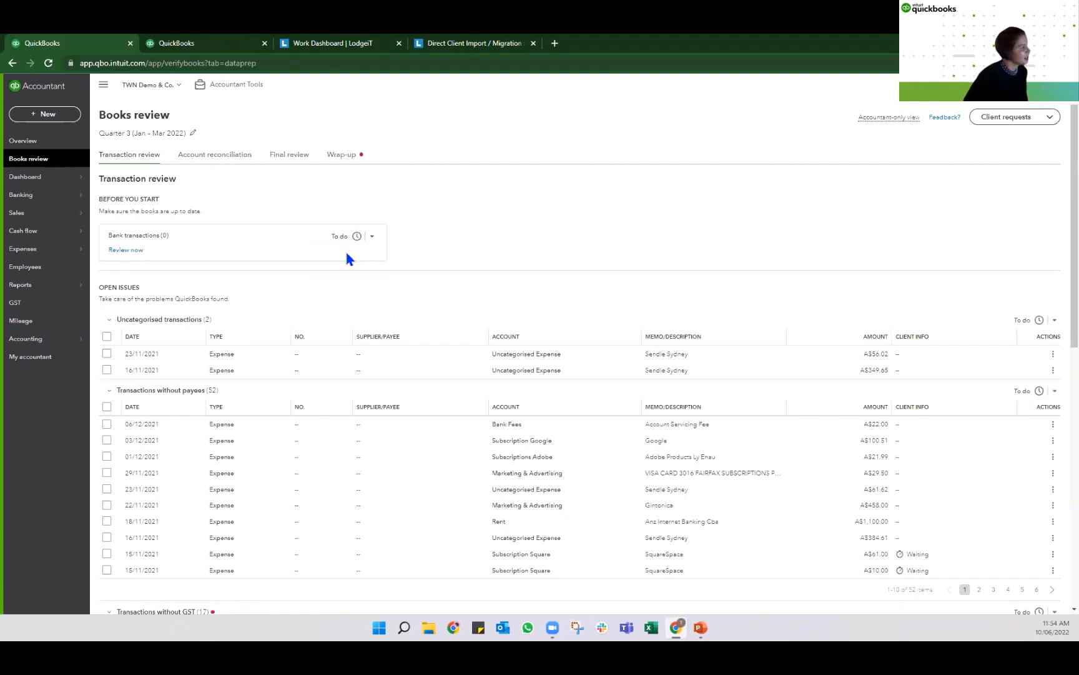
click(374, 238)
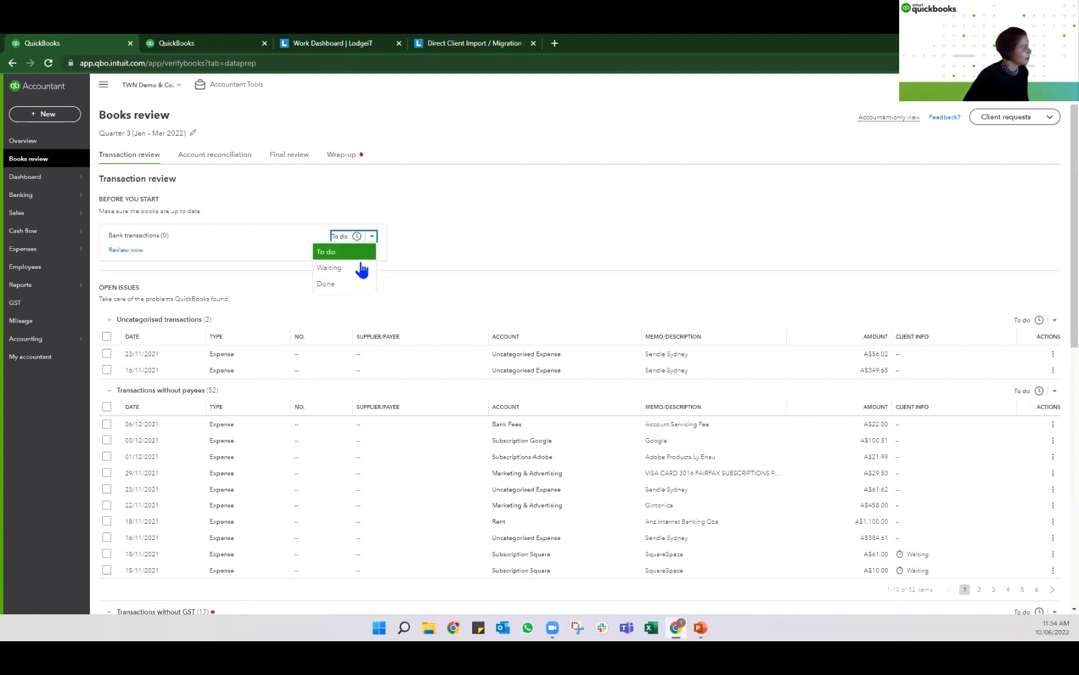
click(354, 285)
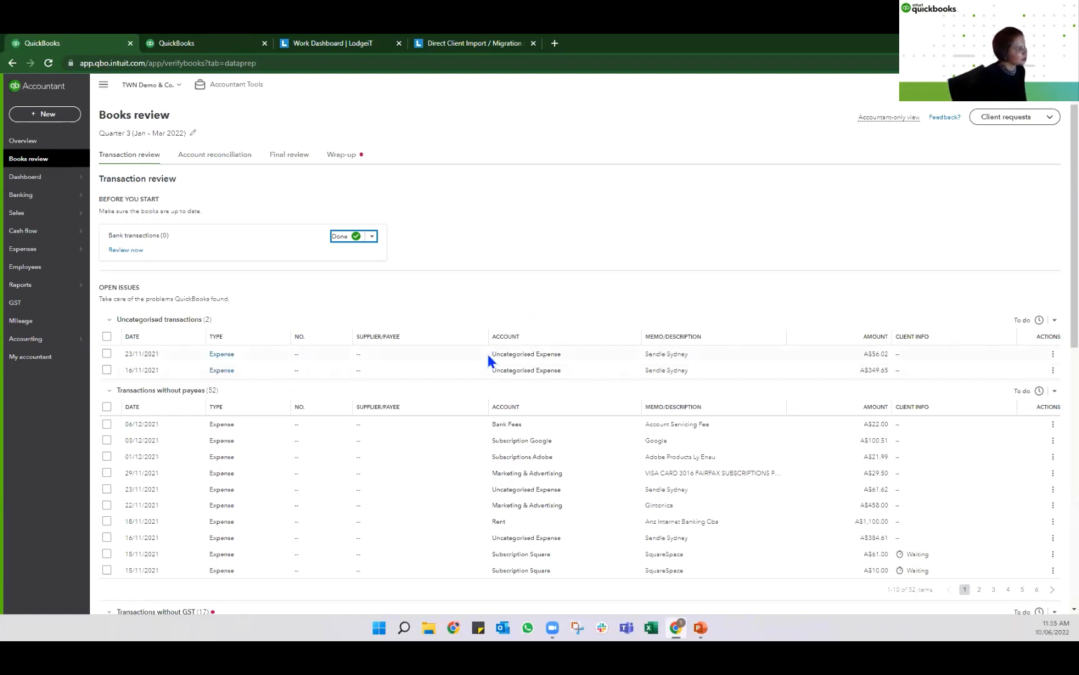
drag(489, 355, 546, 363)
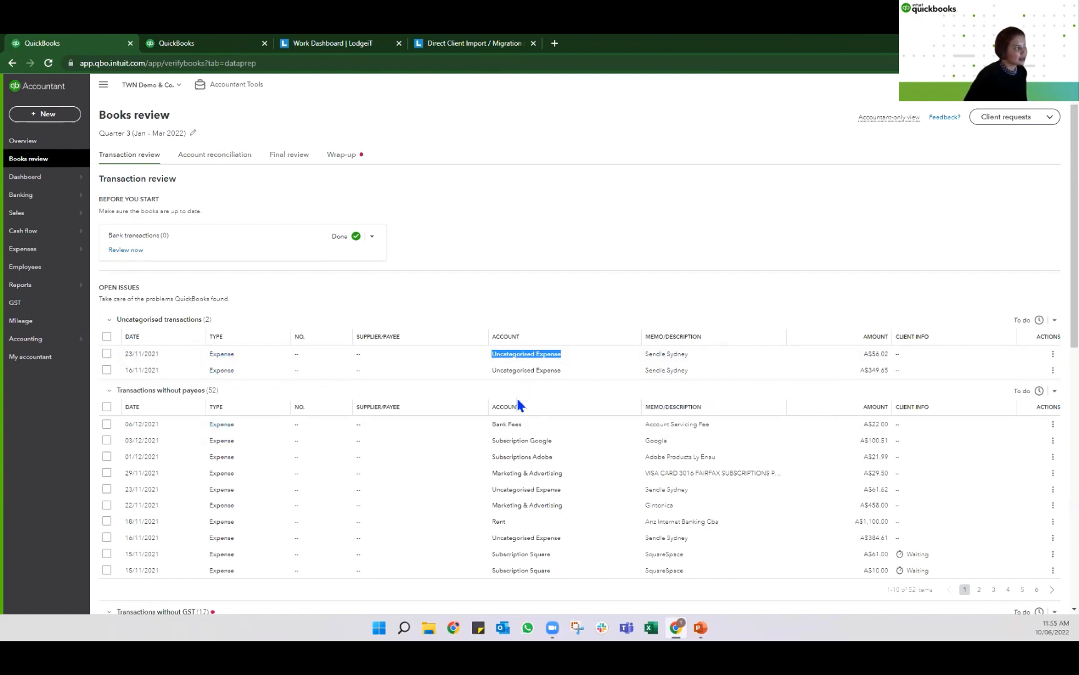
- Ask the client about both uncategorised Sendle Sydney expenses by sharing the prefilled request "Questions about transaction categories" with client notification on
click(106, 337)
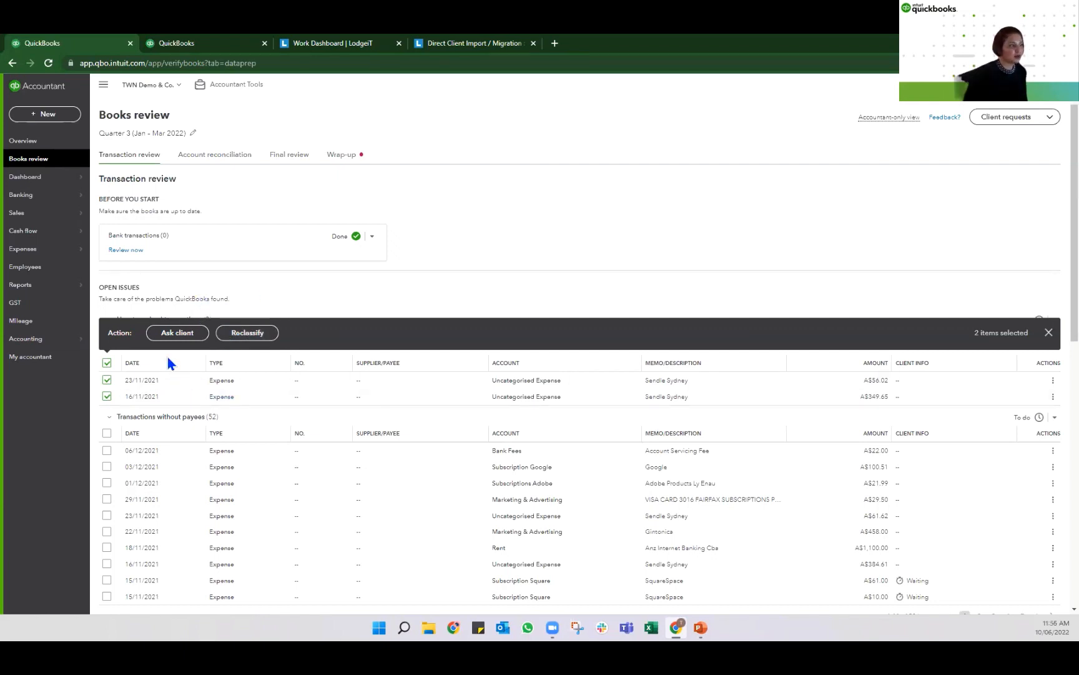
click(177, 333)
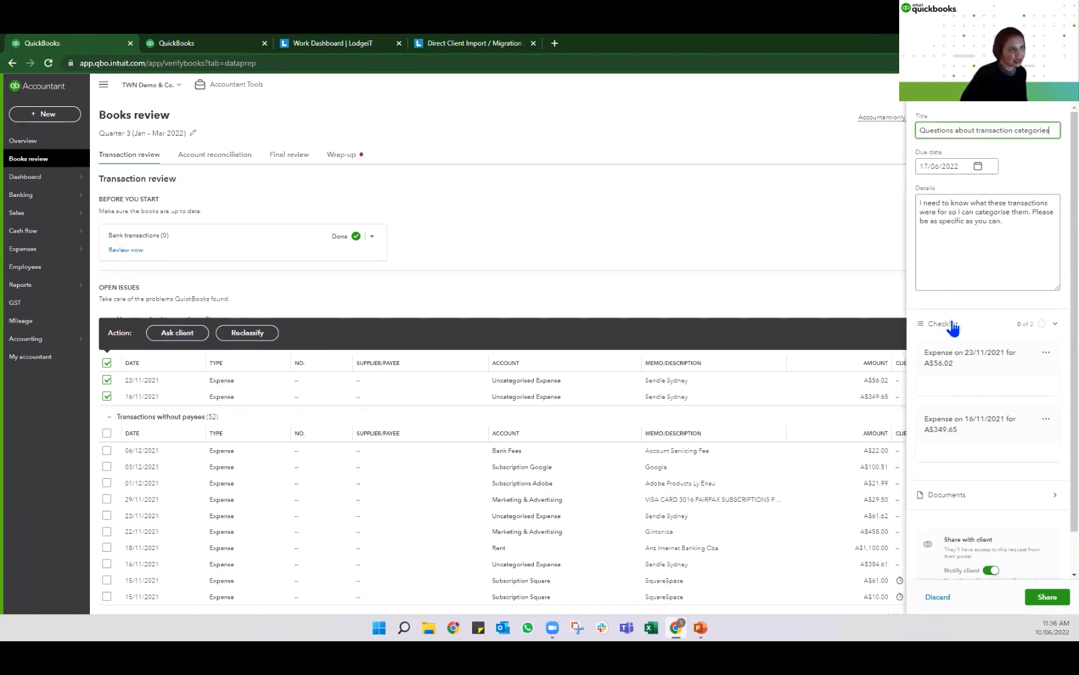
click(1018, 241)
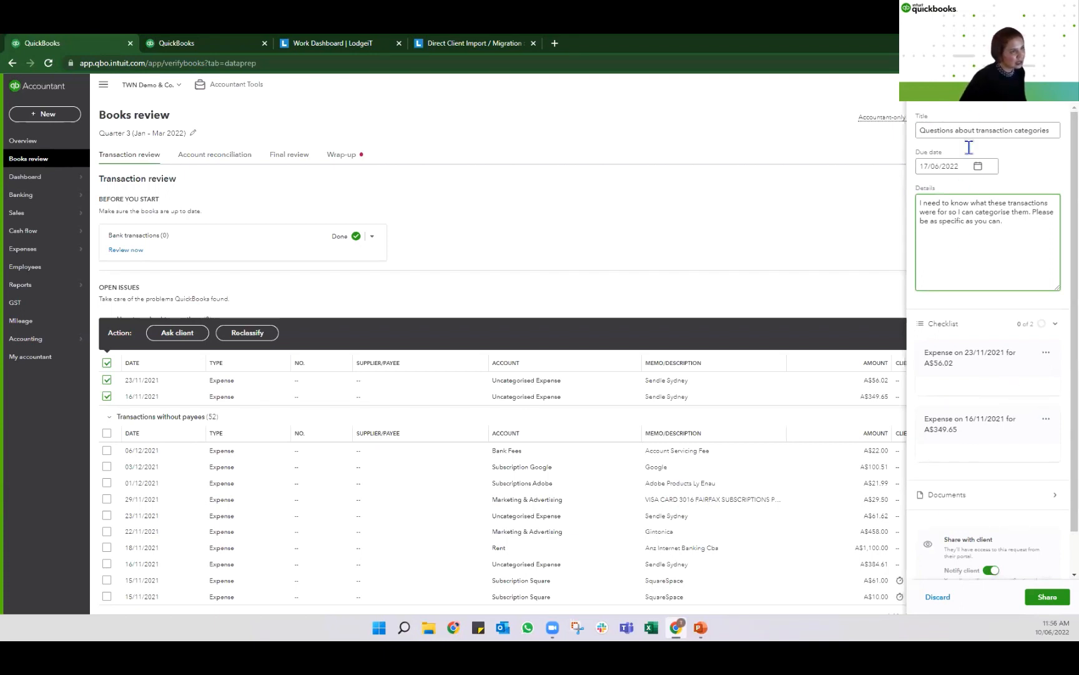
click(957, 497)
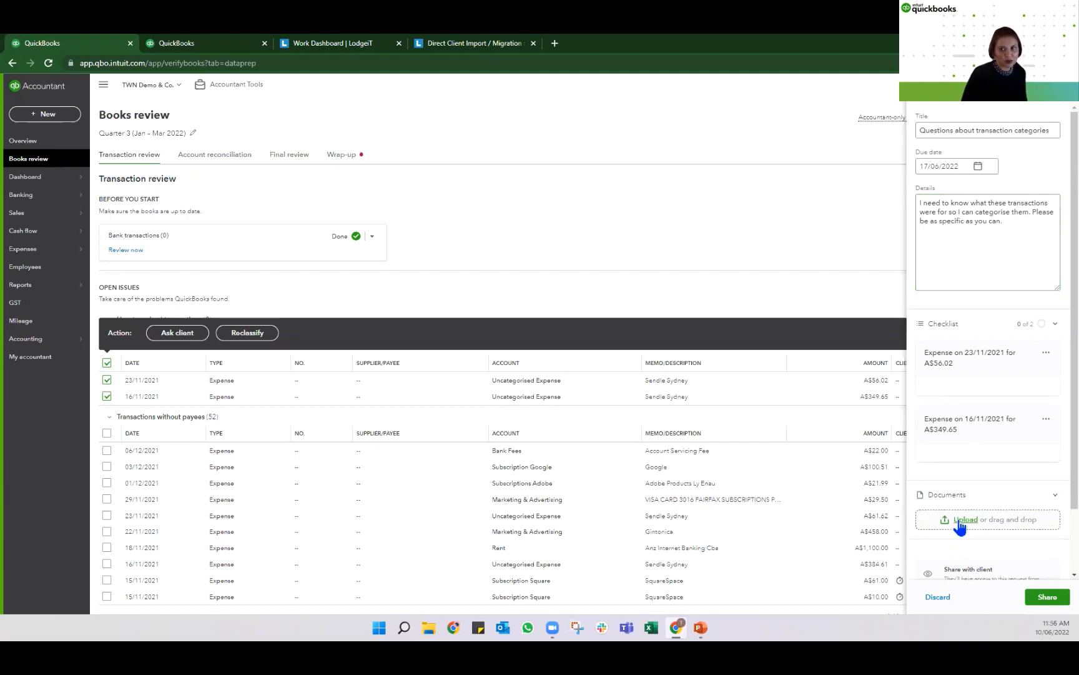
scroll(1008, 375, down, 2)
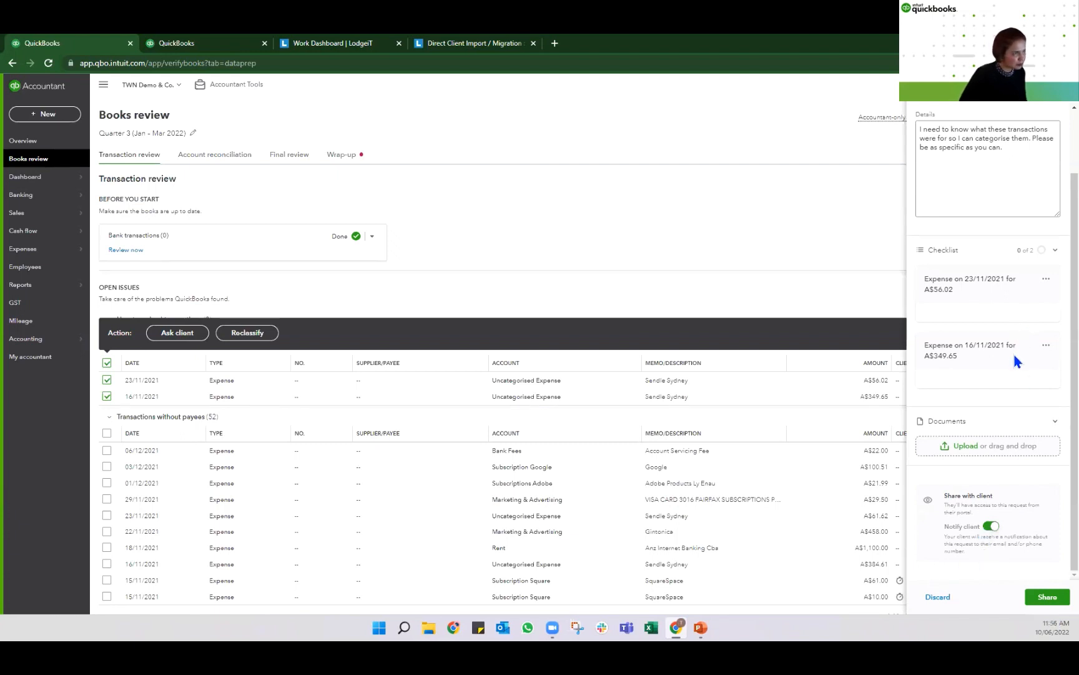
scroll(1012, 351, up, 2)
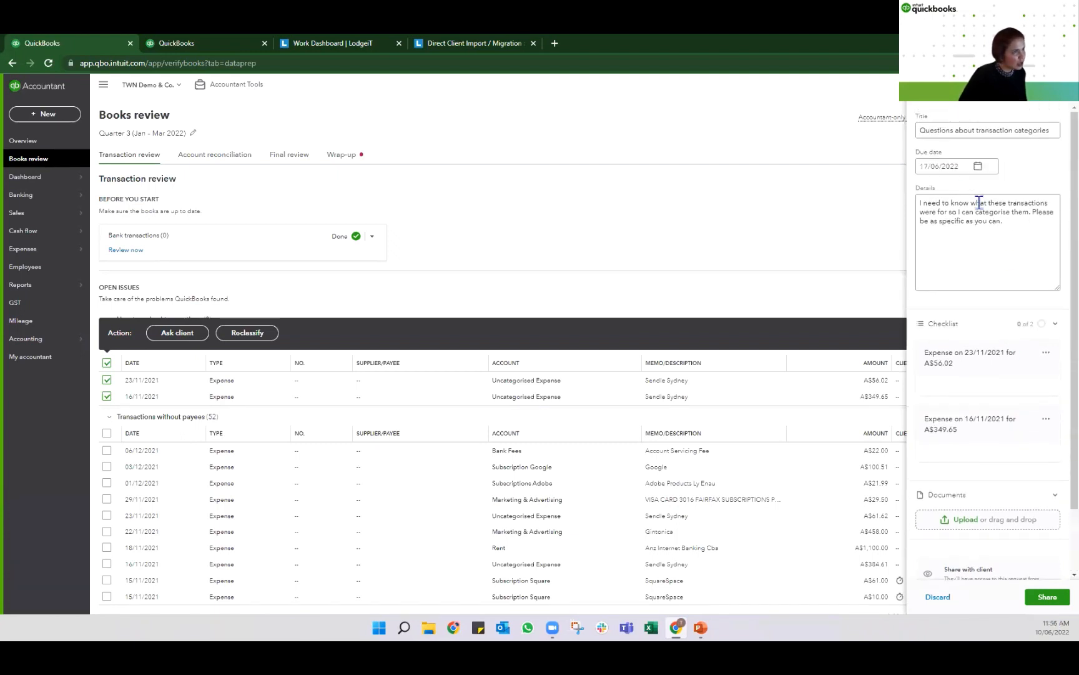
right_click(1035, 593)
click(1044, 598)
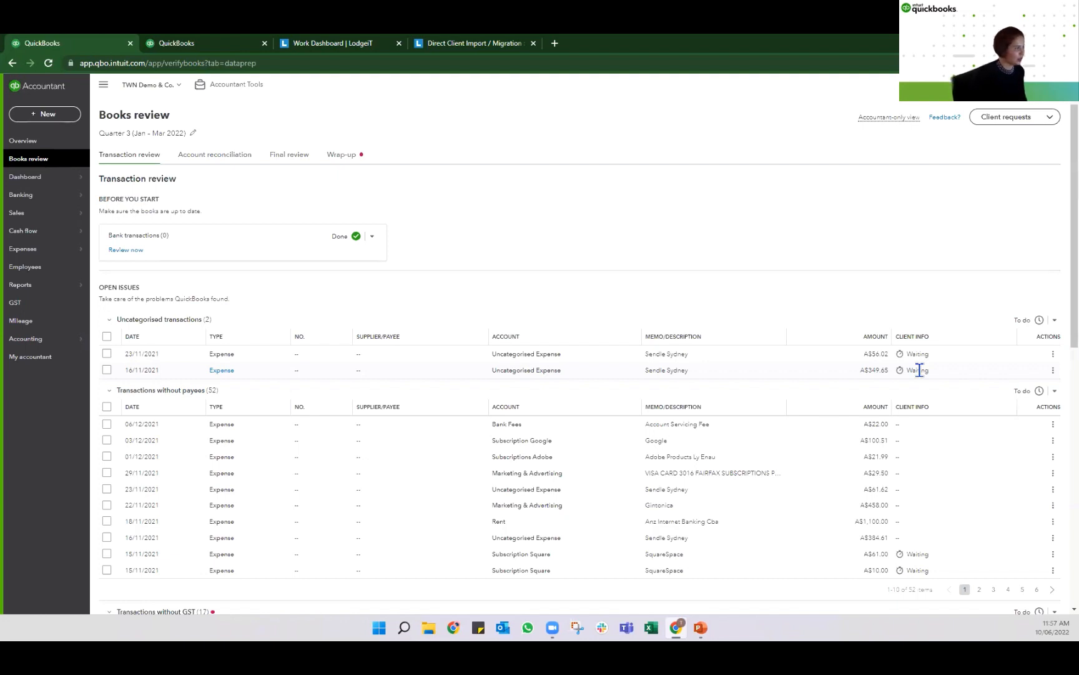
- Reclassify both uncategorised Sendle Sydney expenses to Delivery Costs and set the status of Uncategorised transactions to Done
click(107, 336)
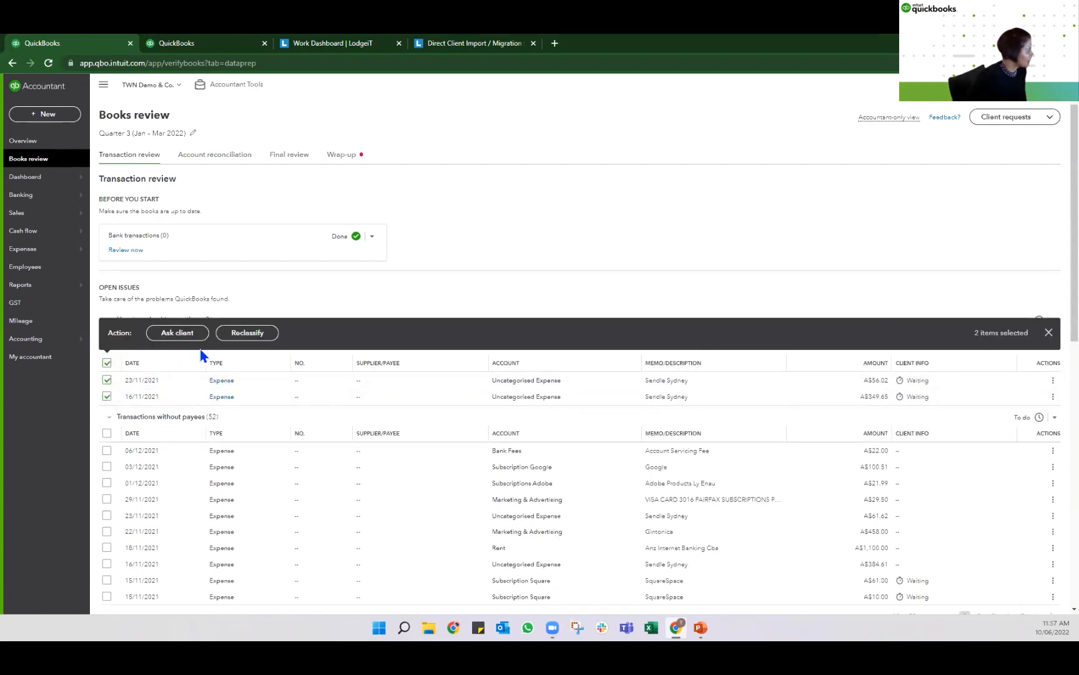
click(246, 340)
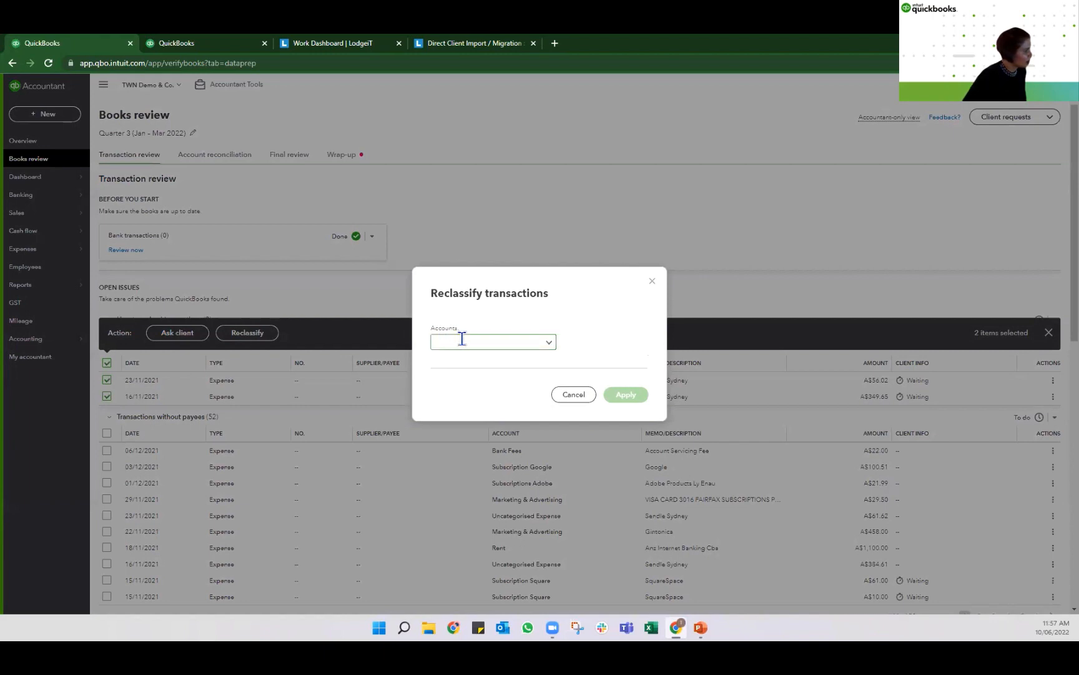
click(462, 340)
text(Deliv)
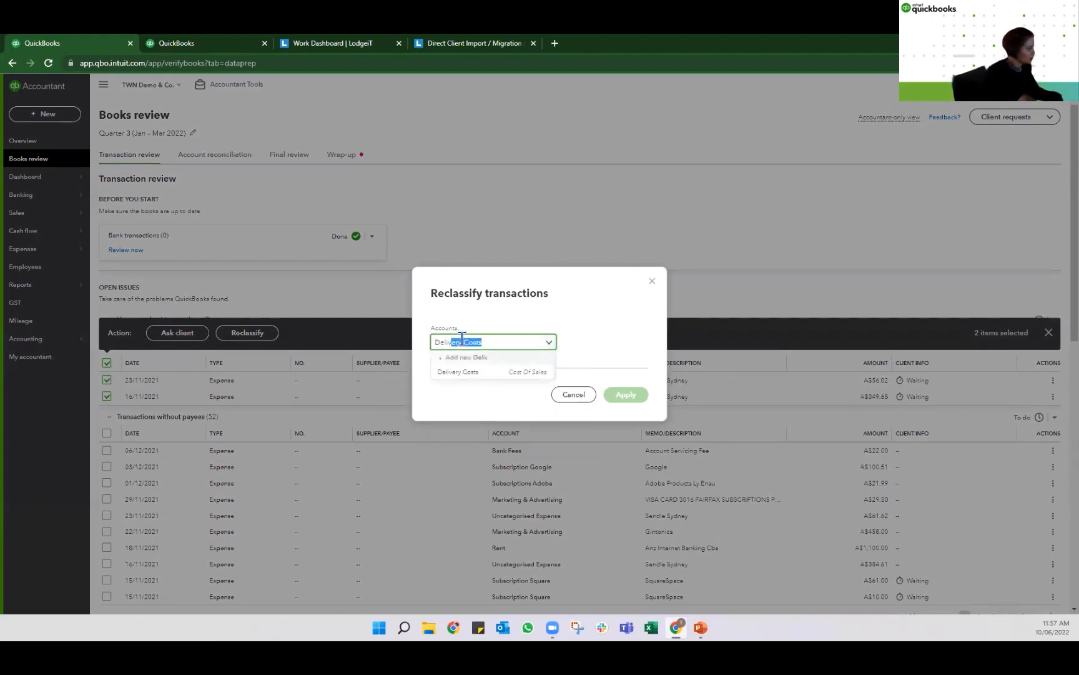
click(486, 372)
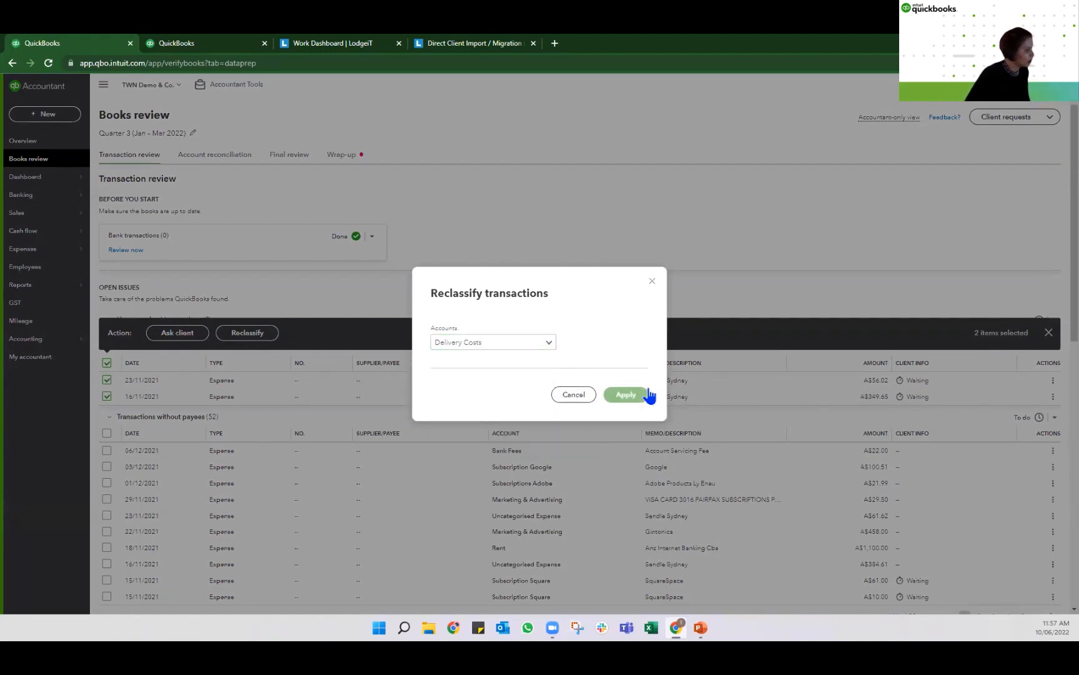
click(623, 396)
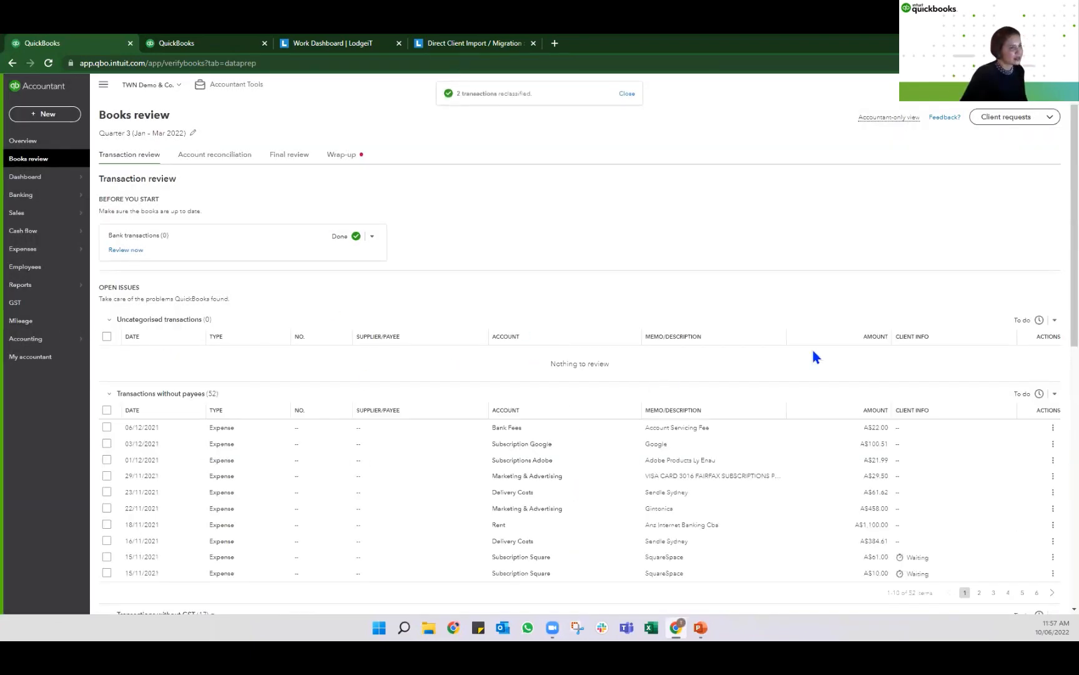
click(1053, 320)
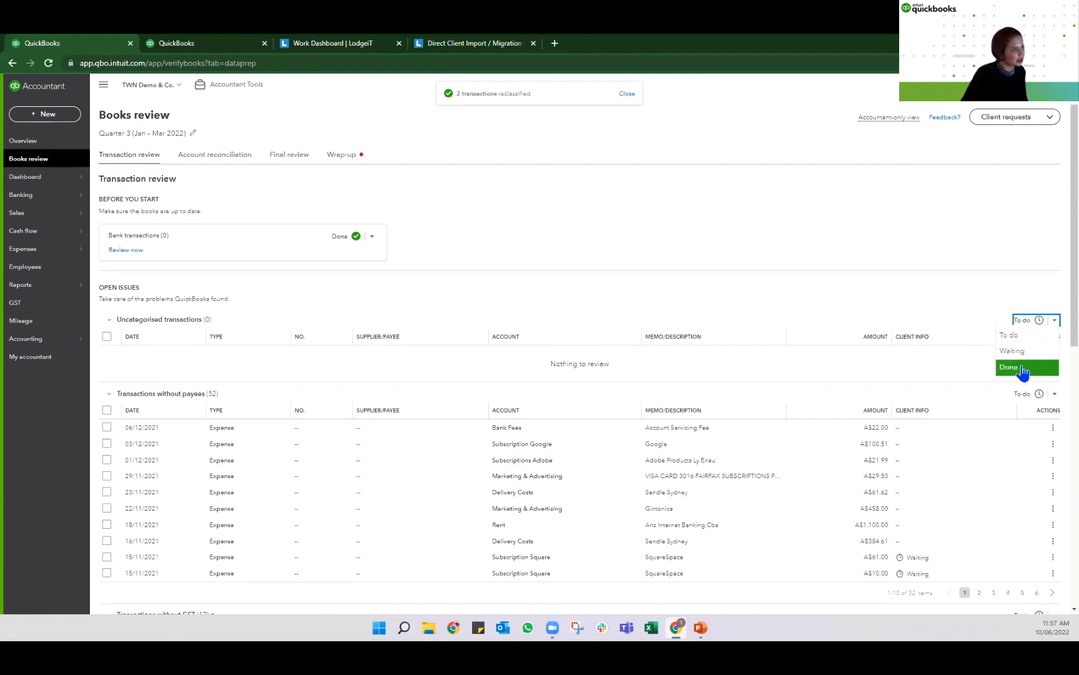
click(1034, 370)
- Add Sendle as payee to the two SquareSpace expenses and the 06/09/2021 Delivery Costs and Marketing & Advertising expenses in Transactions without payees
scroll(410, 279, down, 2)
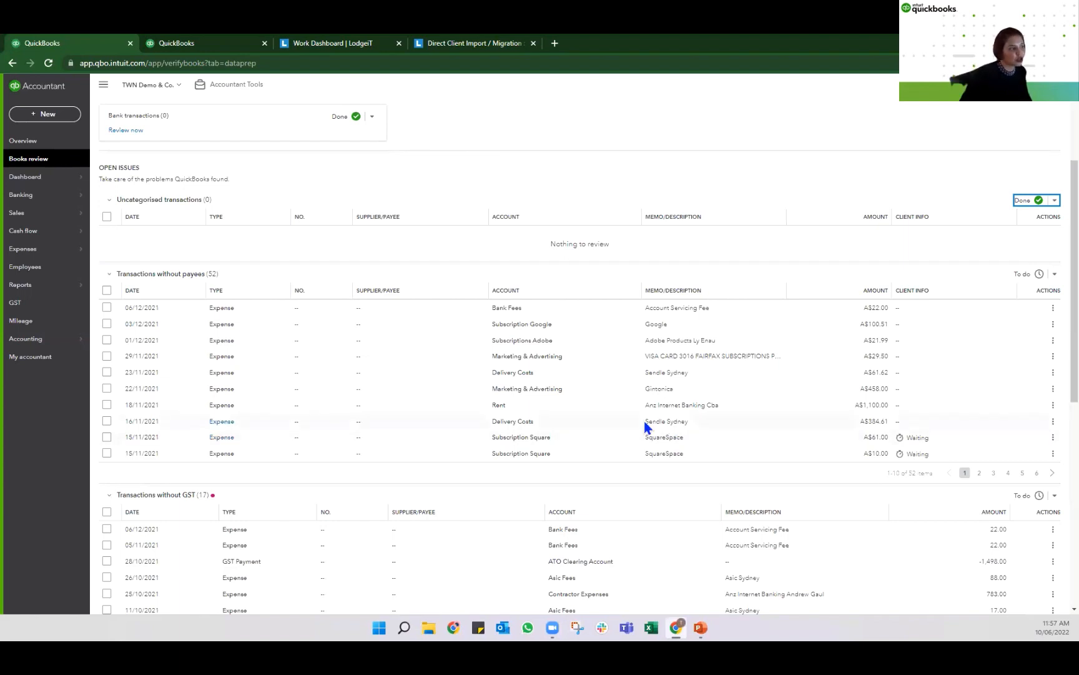
scroll(656, 434, up, 2)
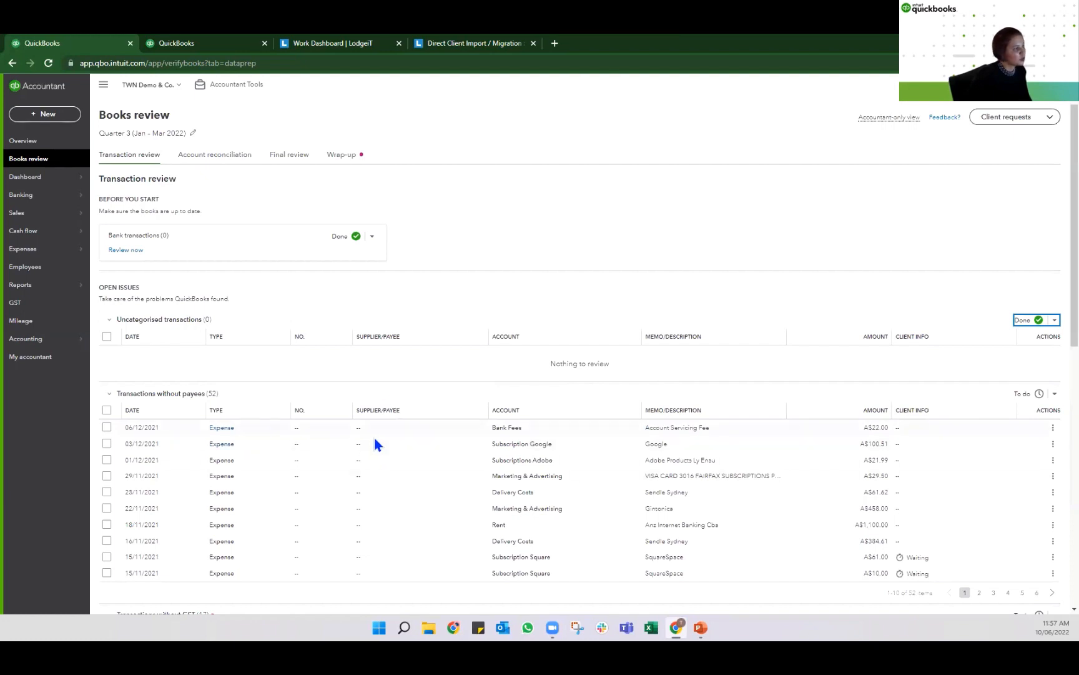
scroll(521, 492, down, 1)
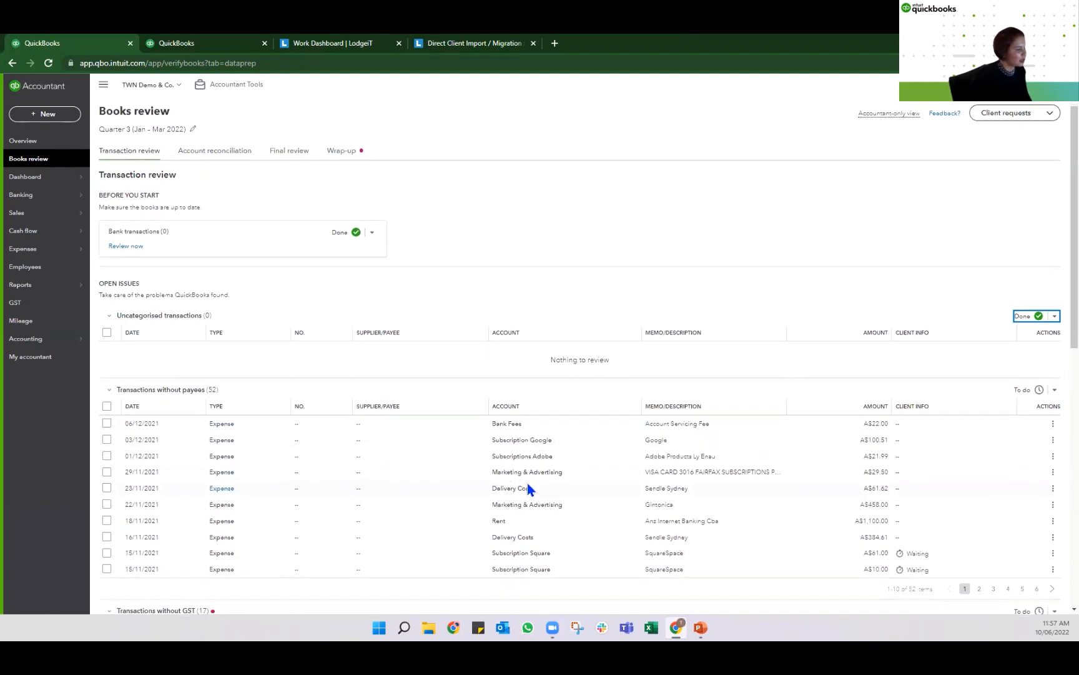
click(107, 566)
scroll(312, 488, down, 1)
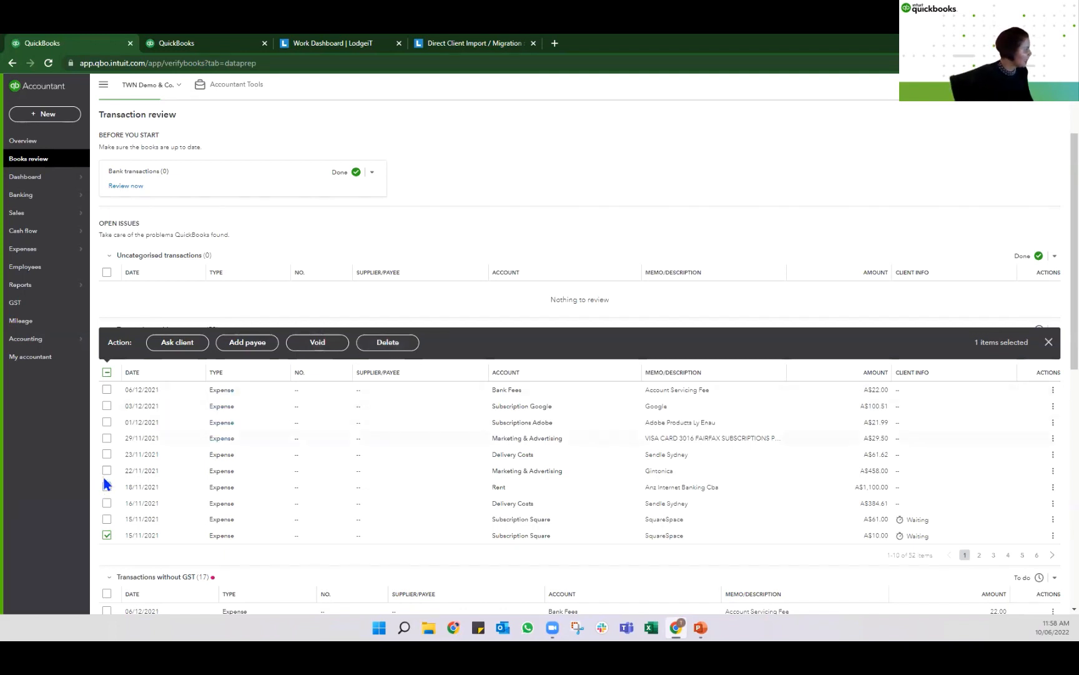
click(107, 519)
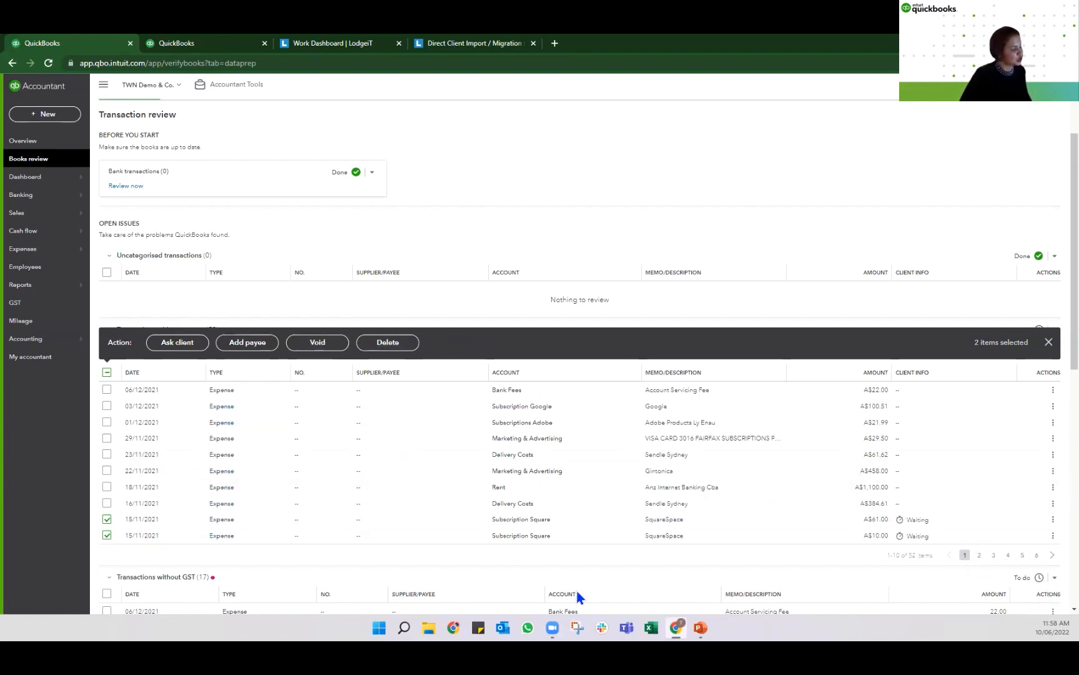
click(979, 555)
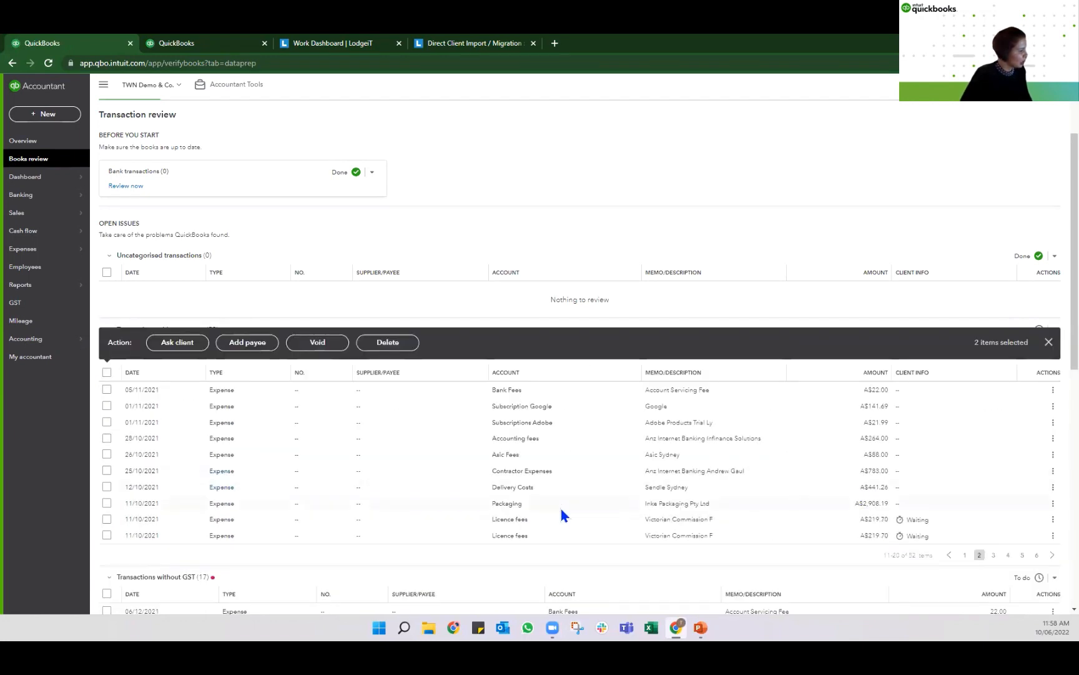
click(994, 555)
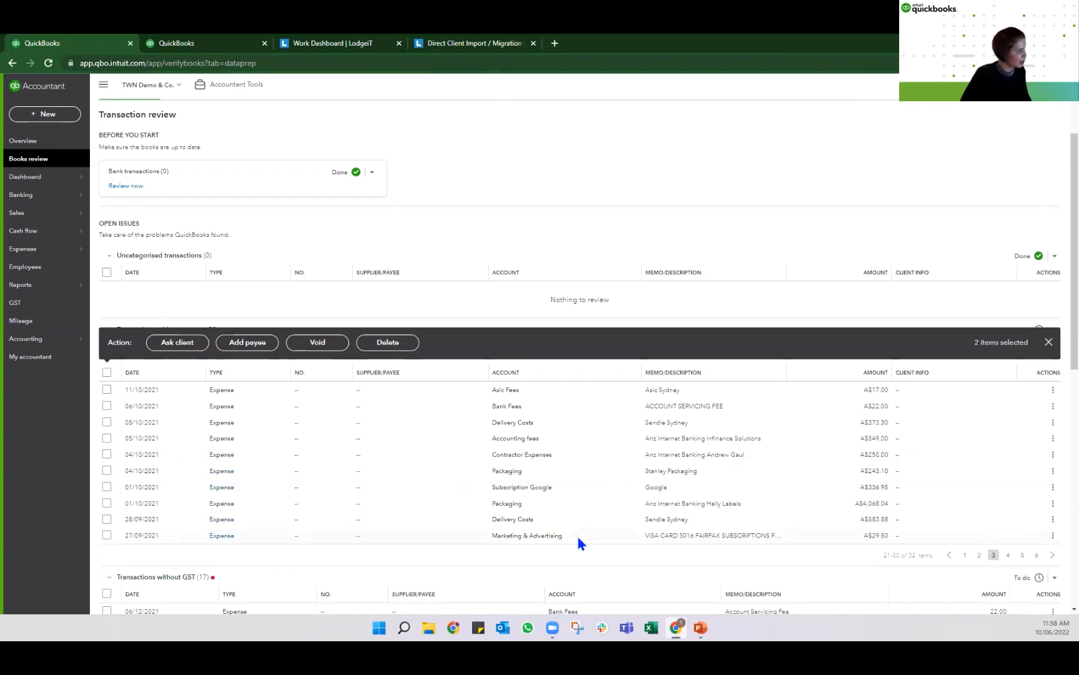
click(1007, 554)
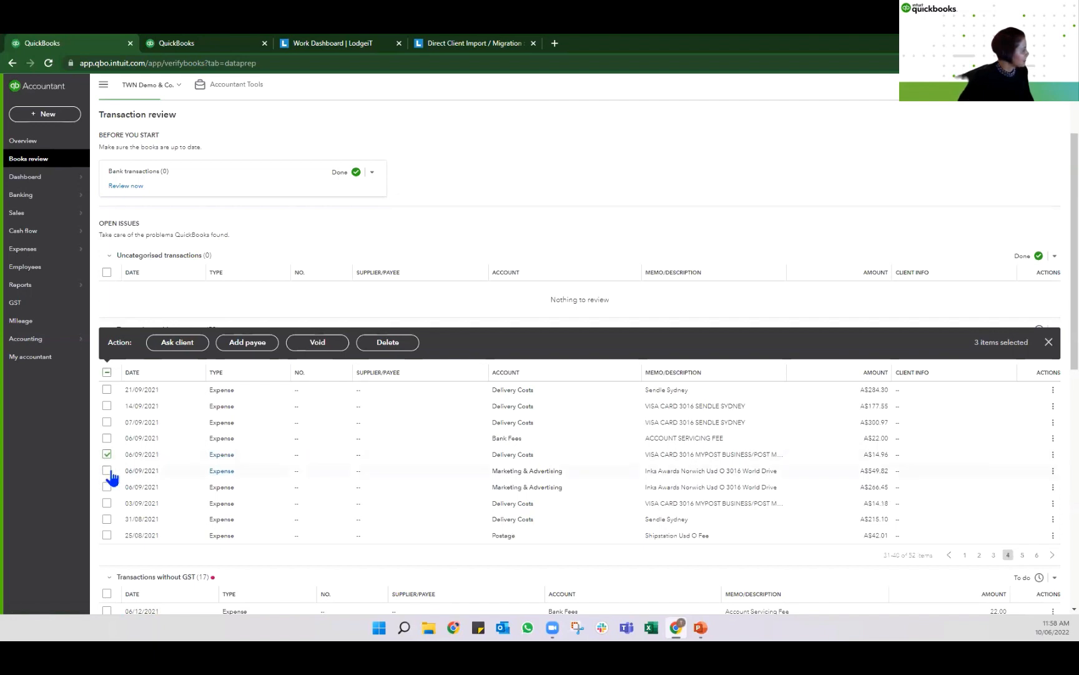
click(107, 471)
click(108, 487)
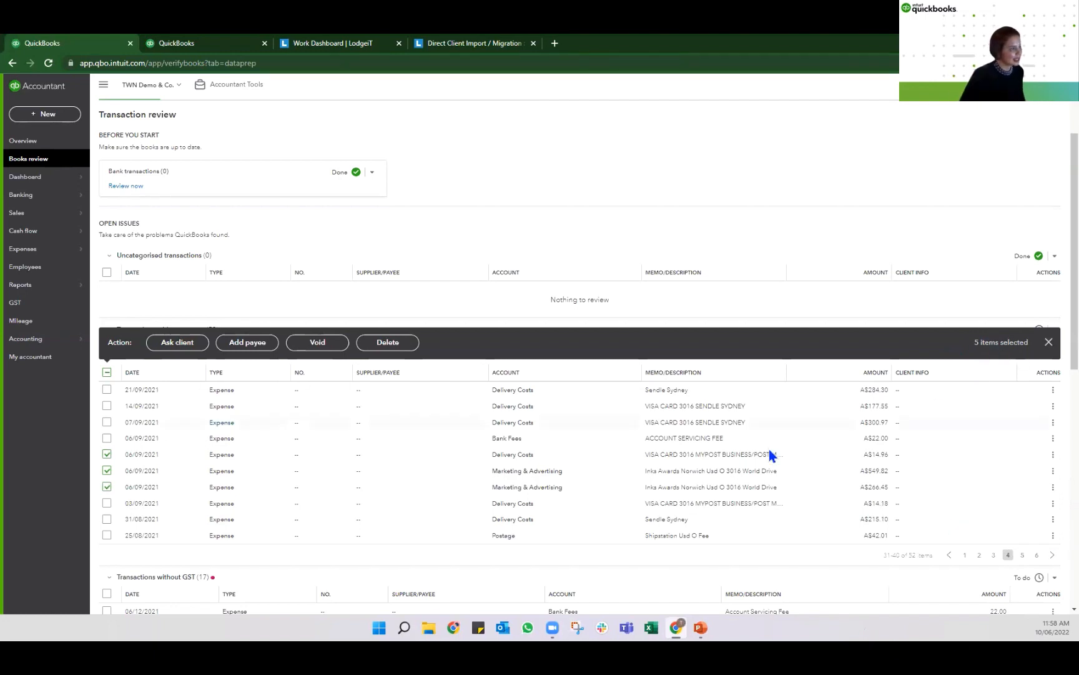
click(226, 344)
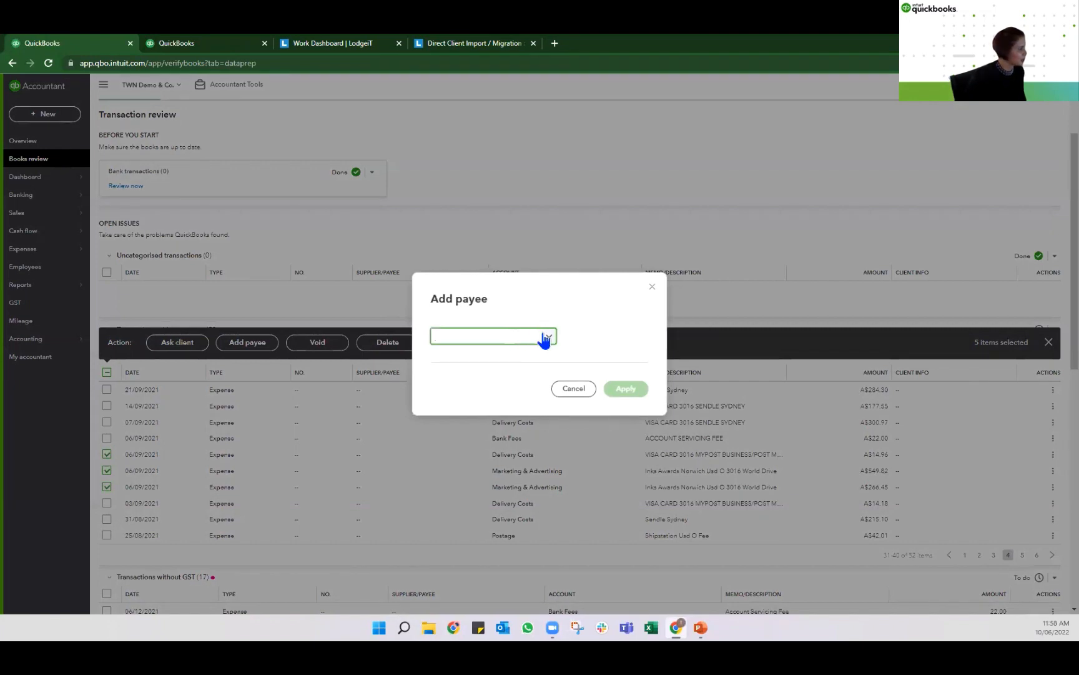
click(547, 337)
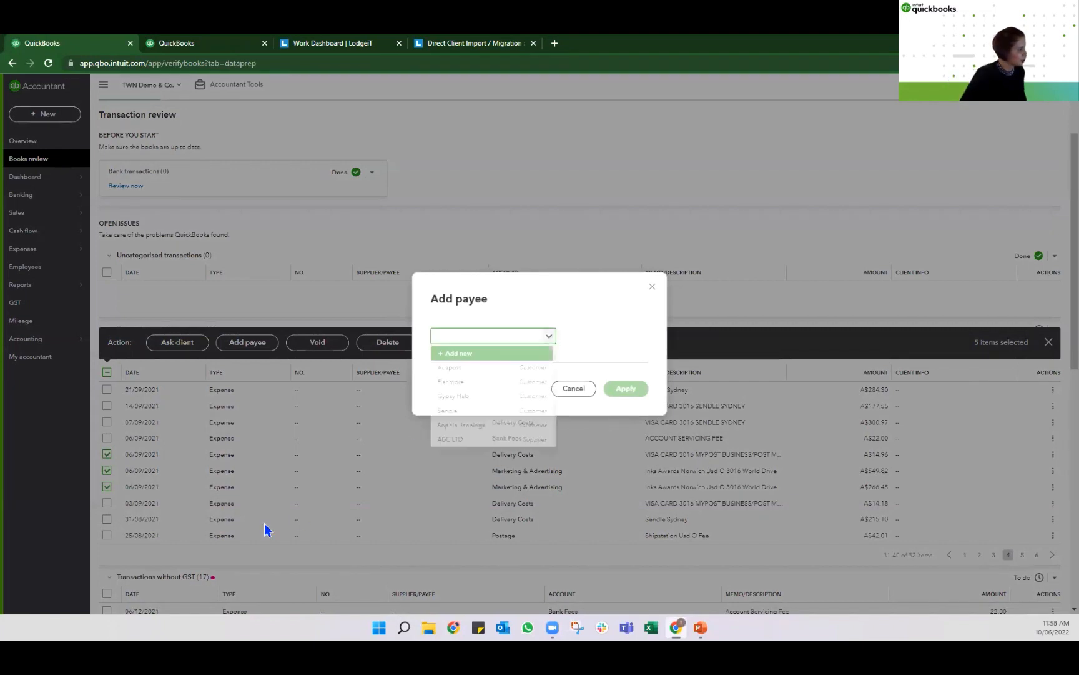
click(494, 411)
click(621, 392)
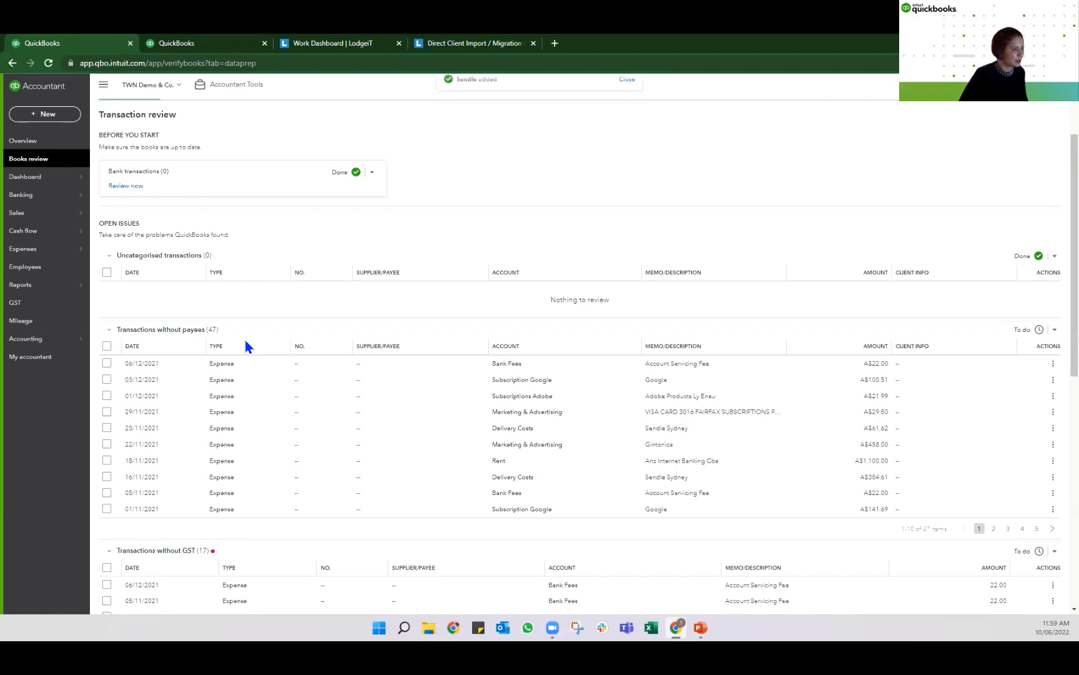
- Set the status of Transactions without payees to Done
click(1054, 330)
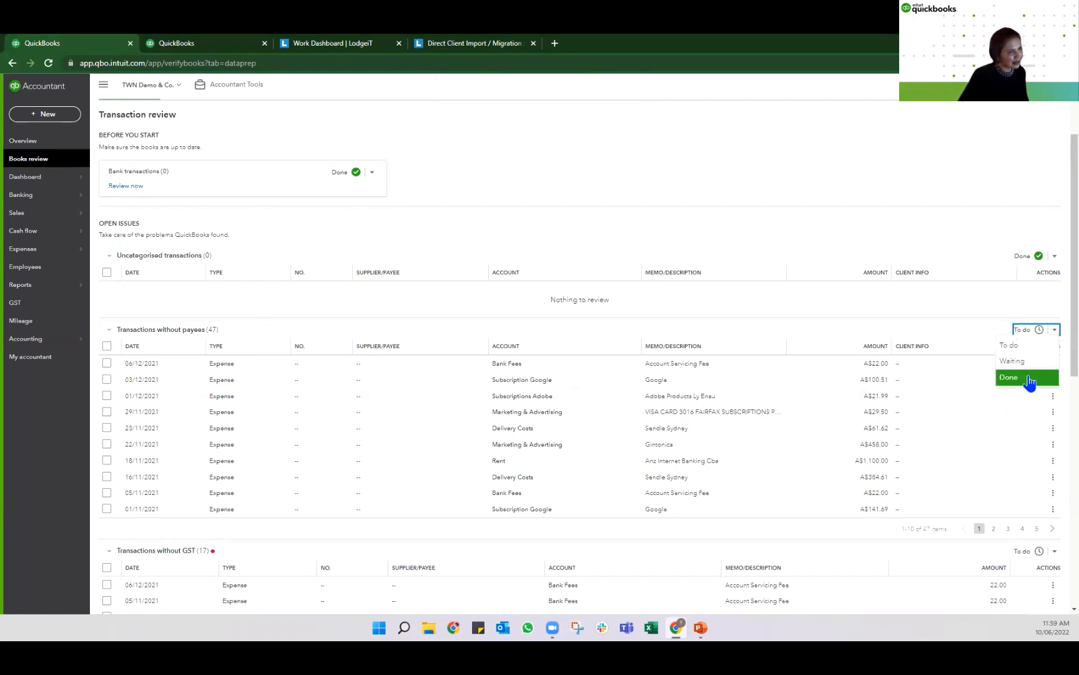
click(1028, 378)
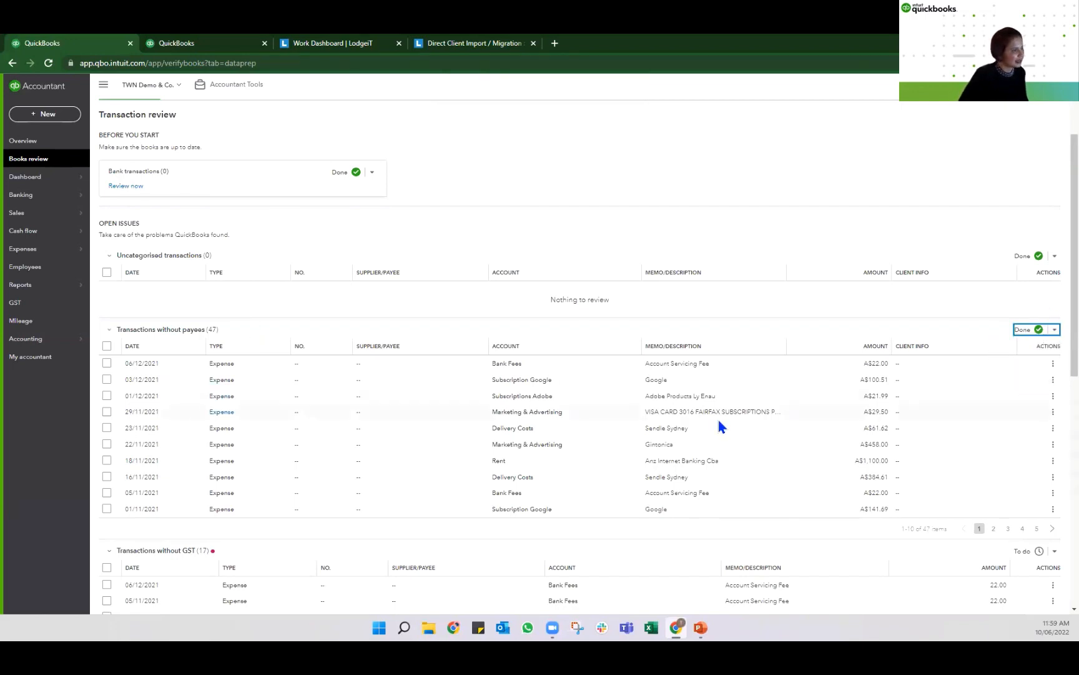
- Check both pages of the Transactions without GST list and set its status to Done
scroll(717, 412, down, 1)
scroll(716, 403, down, 2)
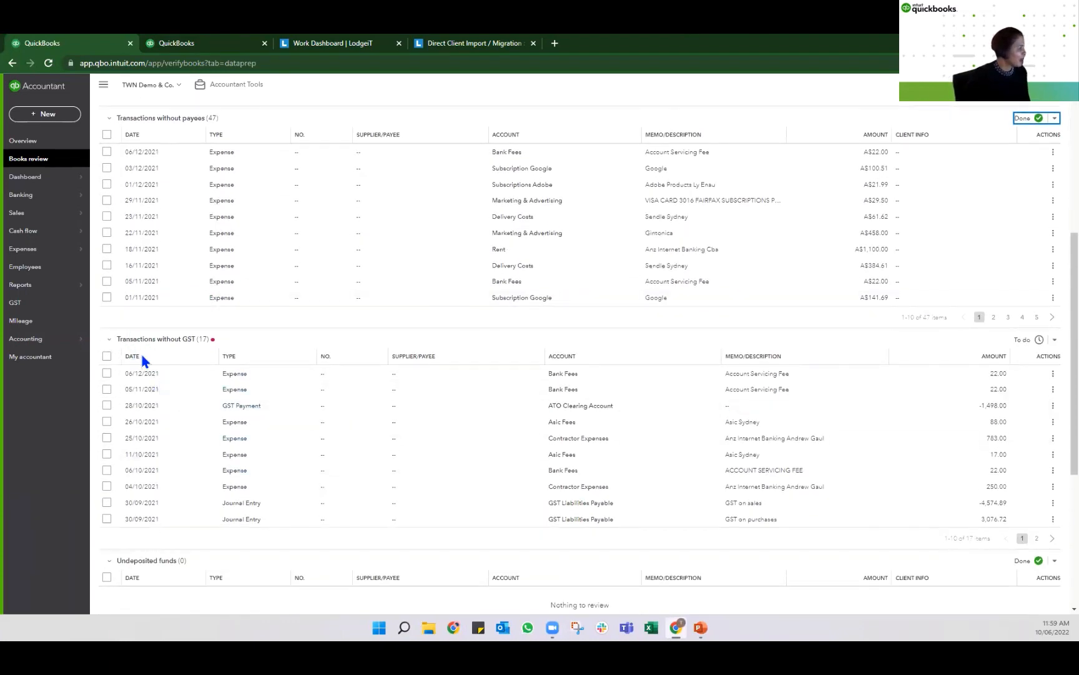
scroll(135, 454, down, 1)
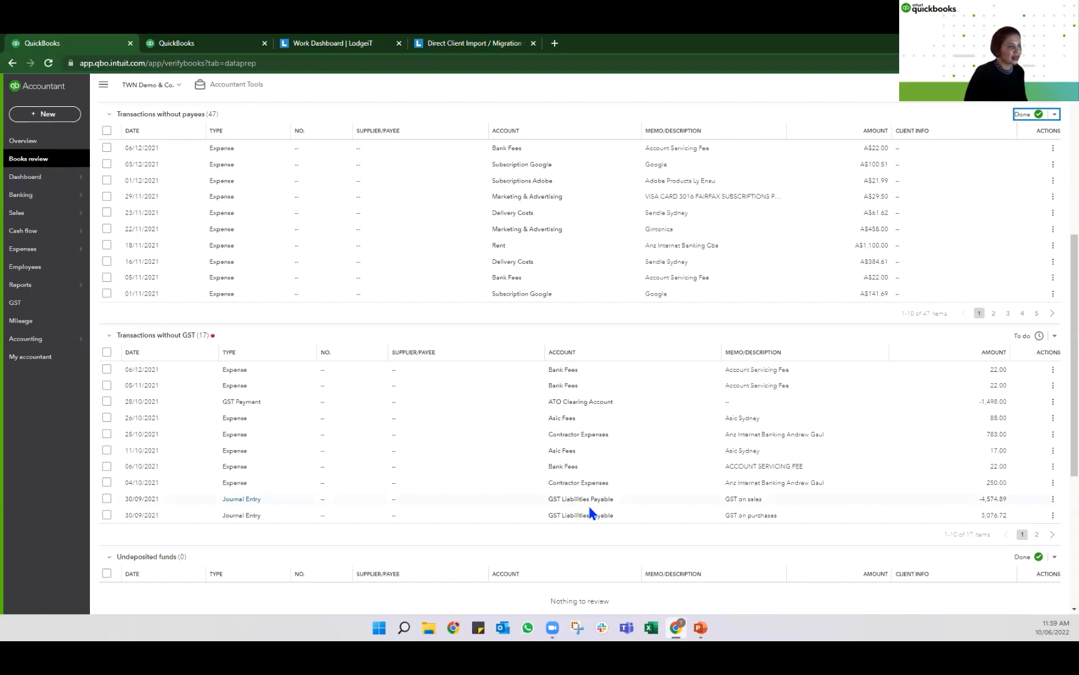
click(1038, 536)
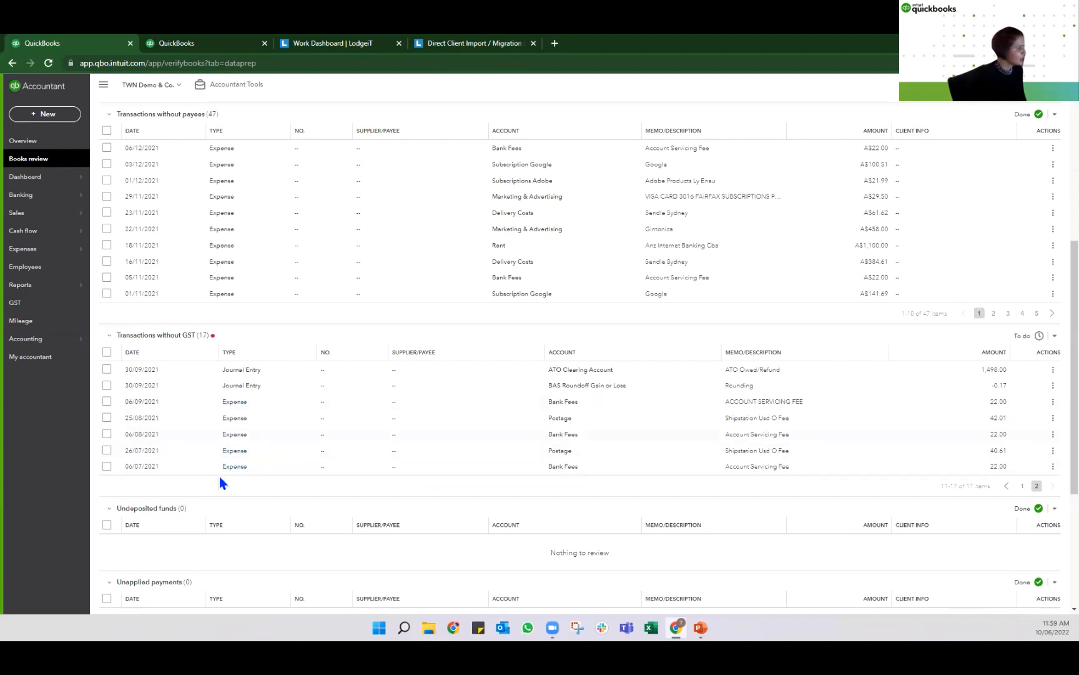
click(1009, 487)
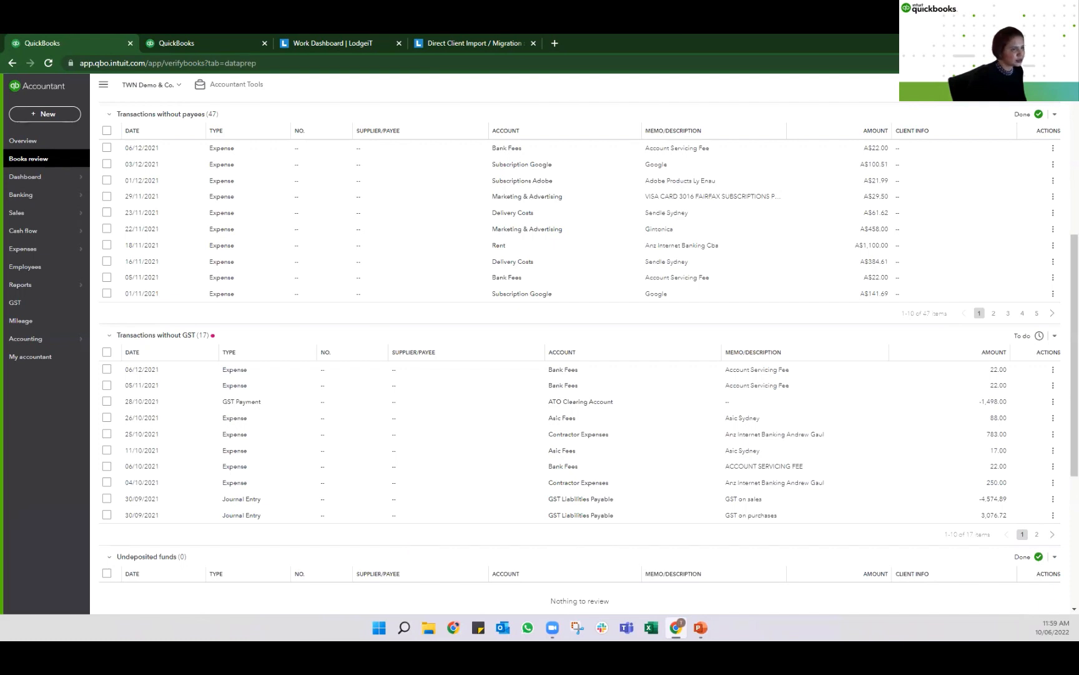
click(1054, 336)
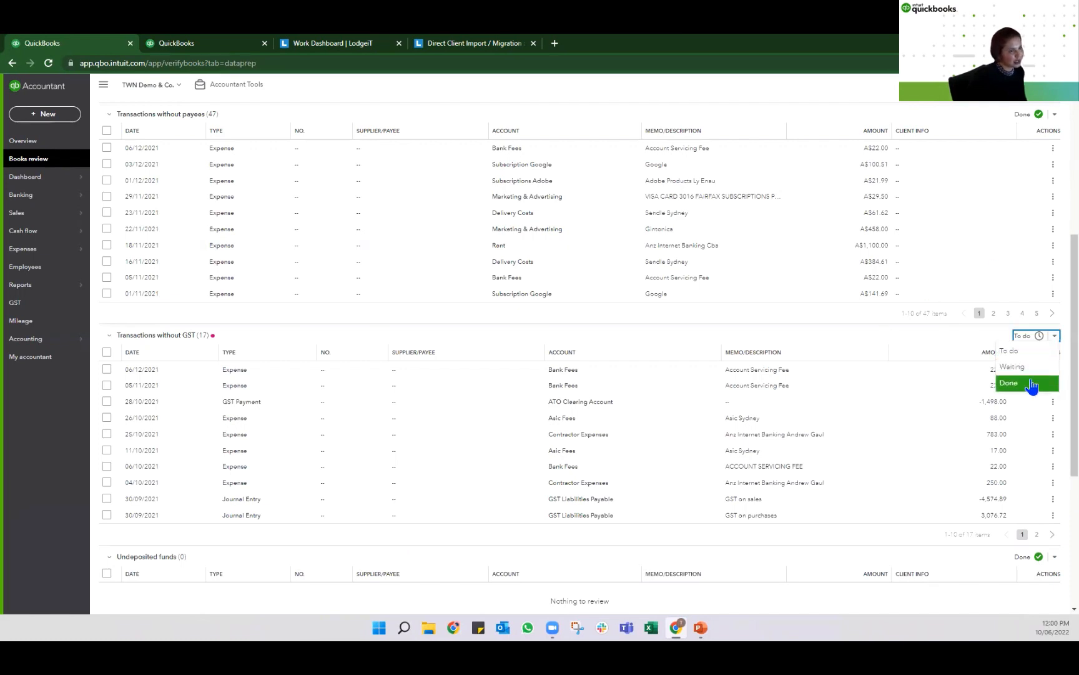
click(1030, 384)
- Look over the Undeposited funds, Unapplied payments and Shortcuts sections of the transaction review
scroll(737, 359, down, 1)
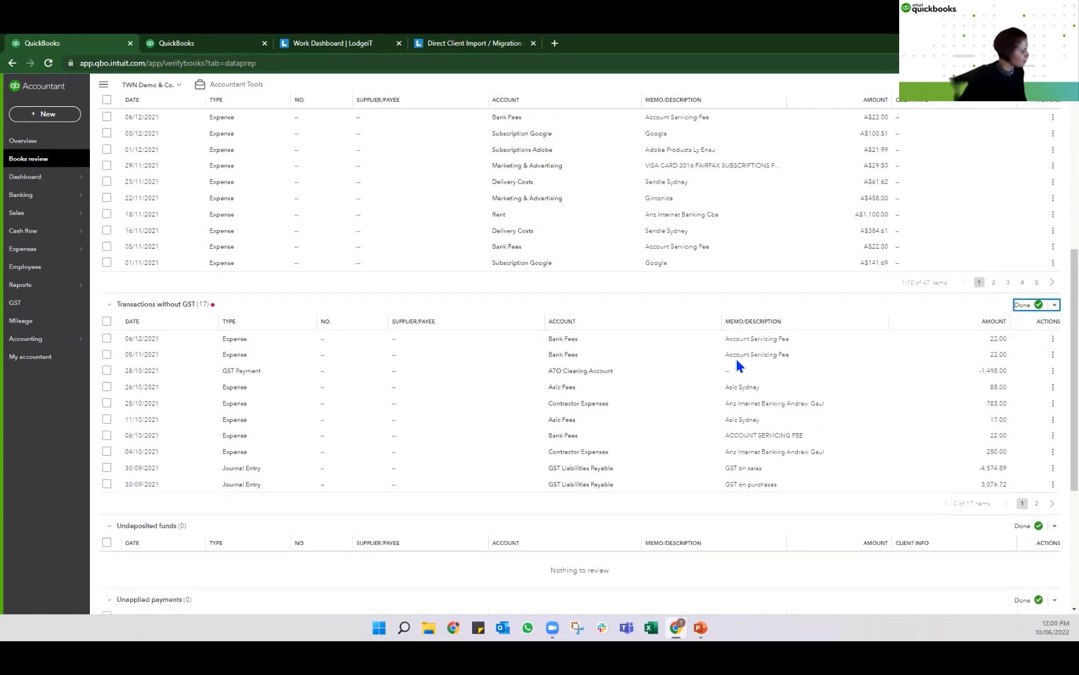
scroll(737, 362, down, 4)
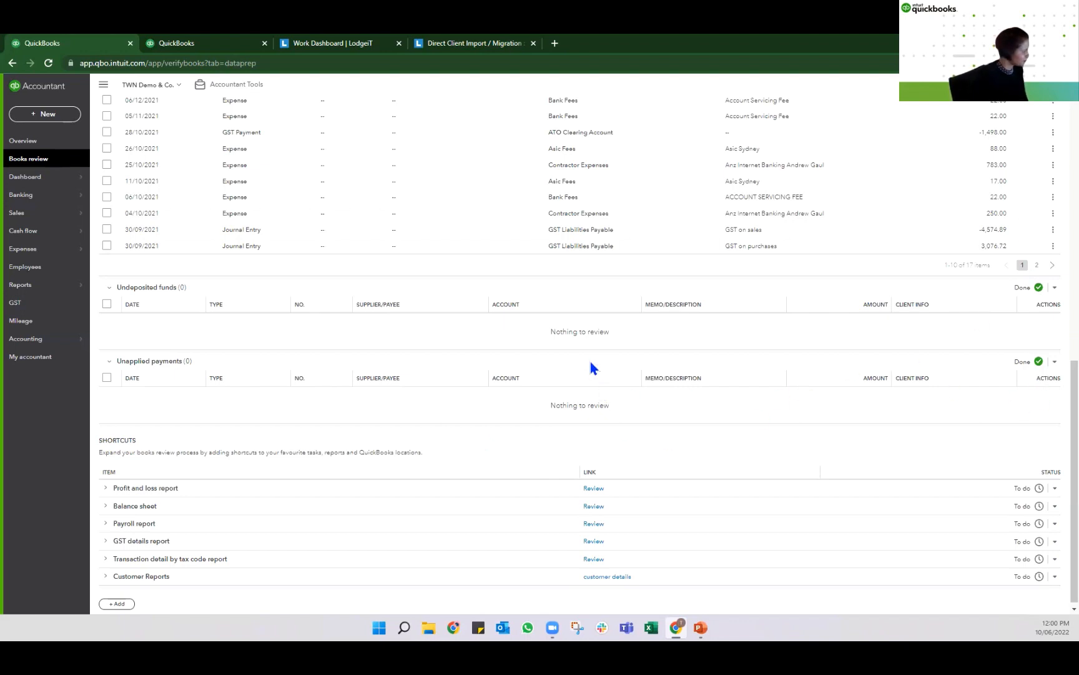
scroll(643, 530, down, 1)
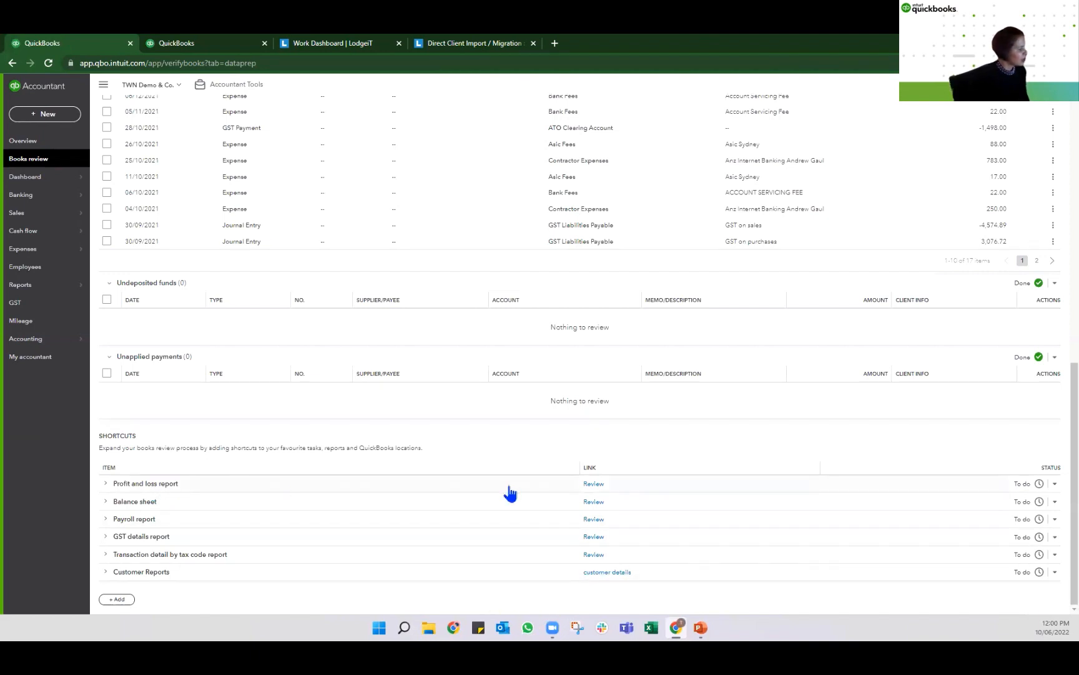
- Open the Profit and loss report from the review shortcuts and run it for the Last Financial Quarter
click(598, 497)
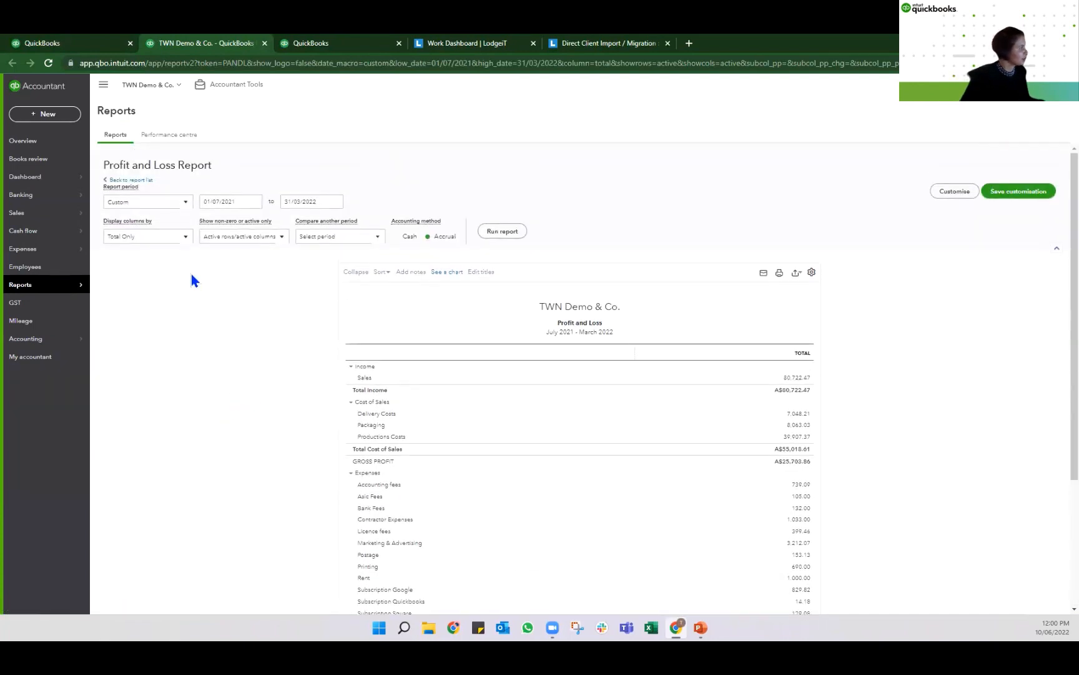
click(115, 203)
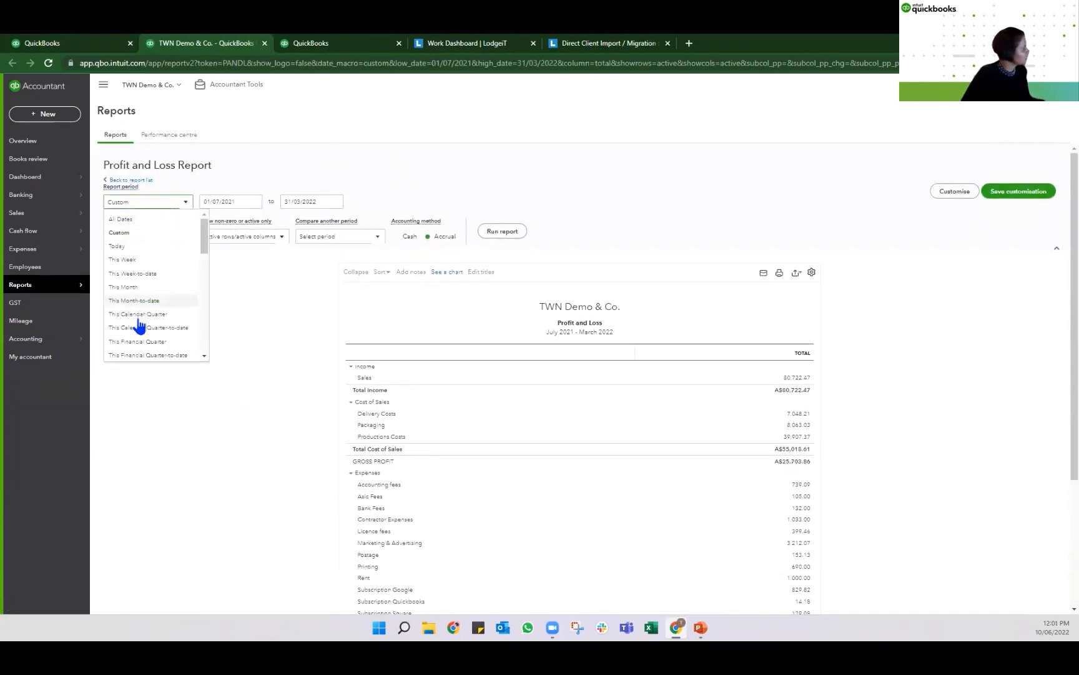
scroll(137, 321, down, 3)
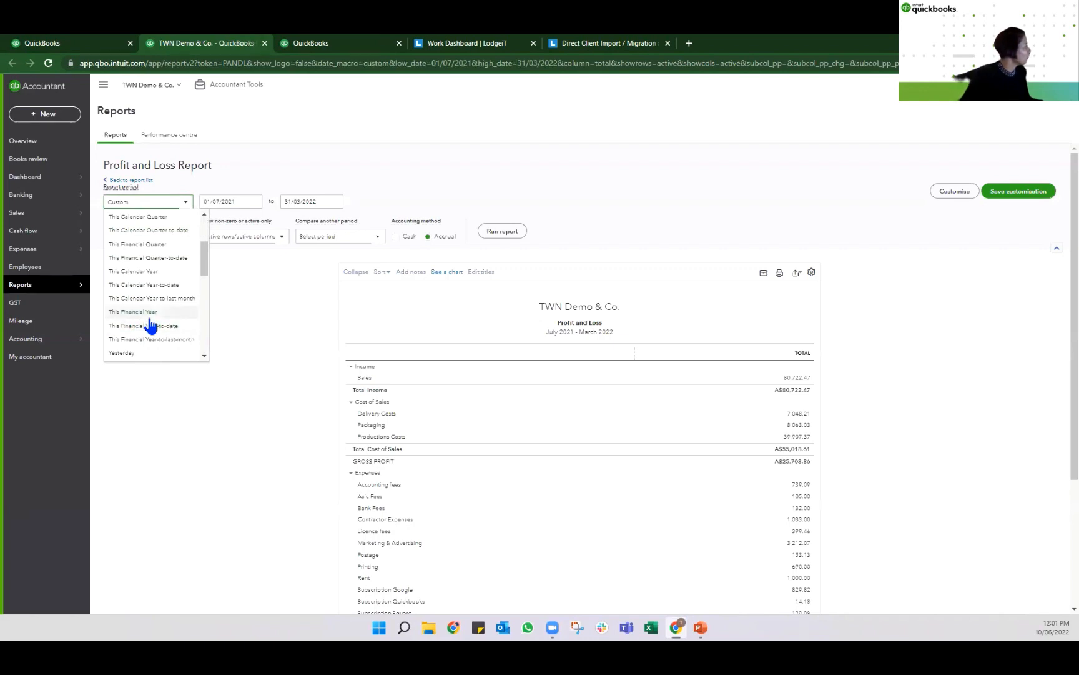
scroll(150, 325, down, 3)
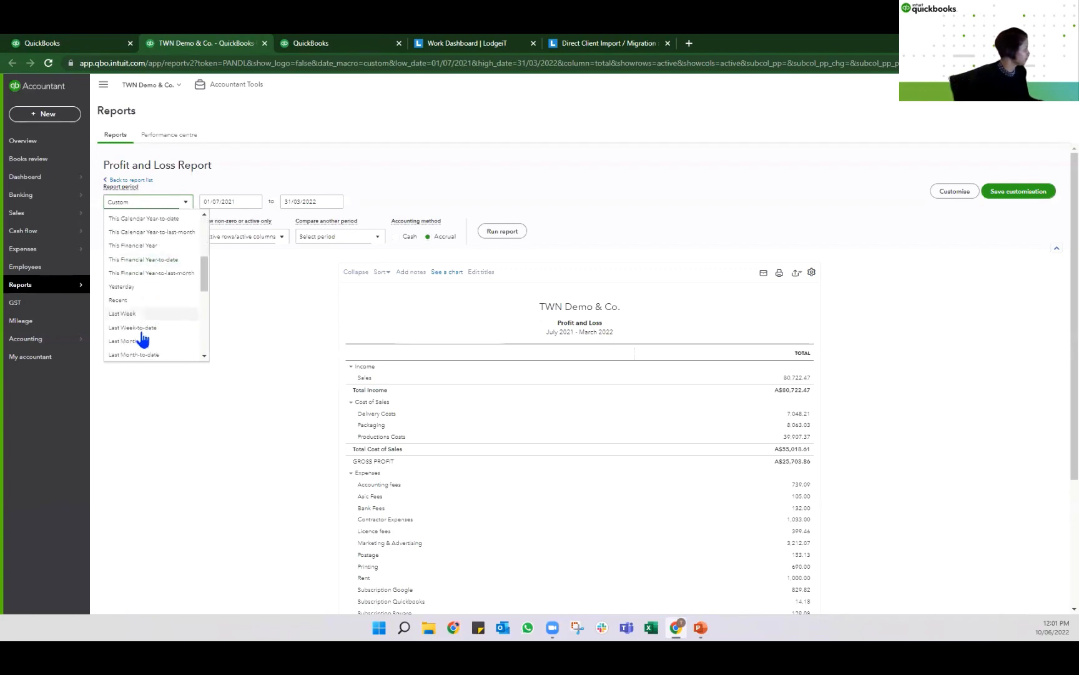
scroll(145, 338, down, 3)
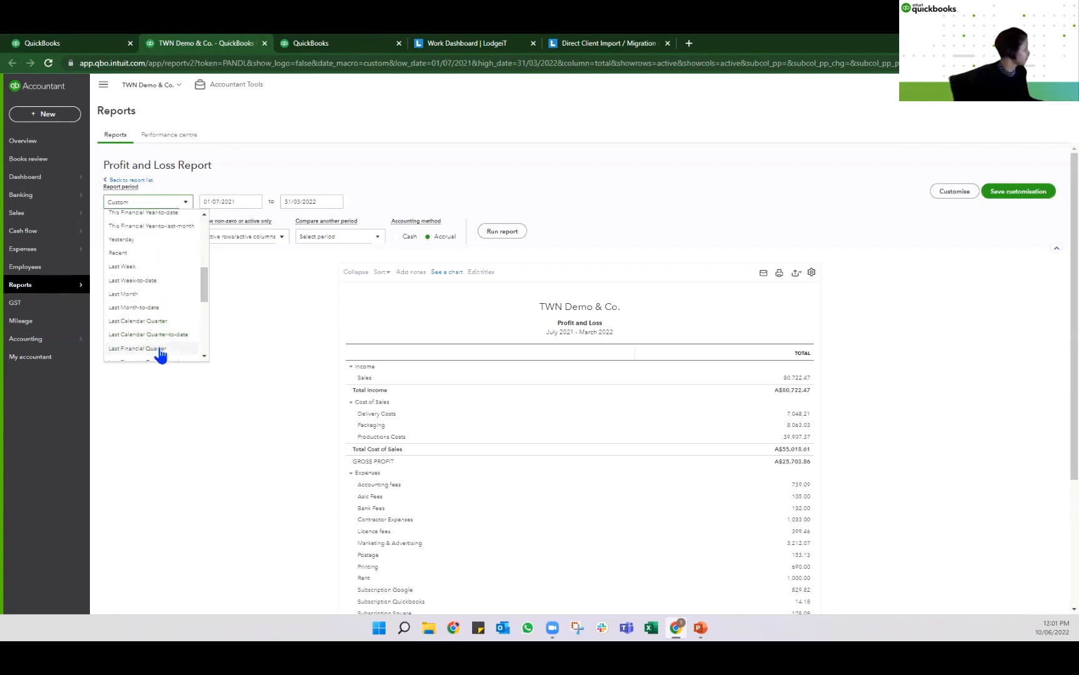
click(147, 348)
click(509, 234)
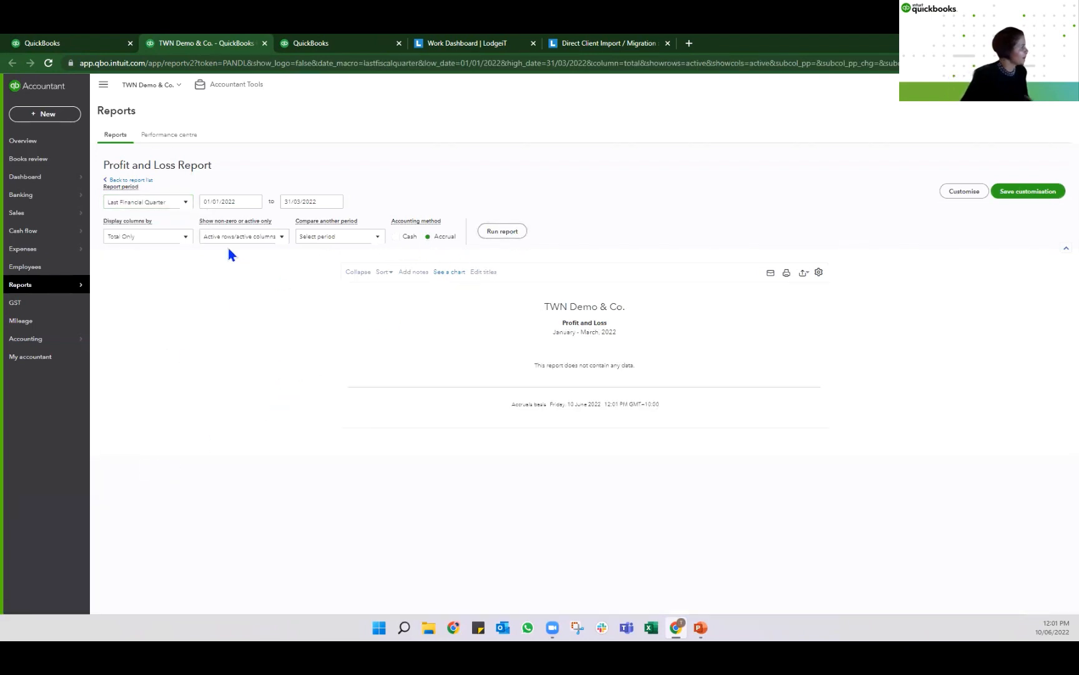
- Set the start date of the Profit and Loss report period to 01/10/2022
click(157, 203)
click(233, 201)
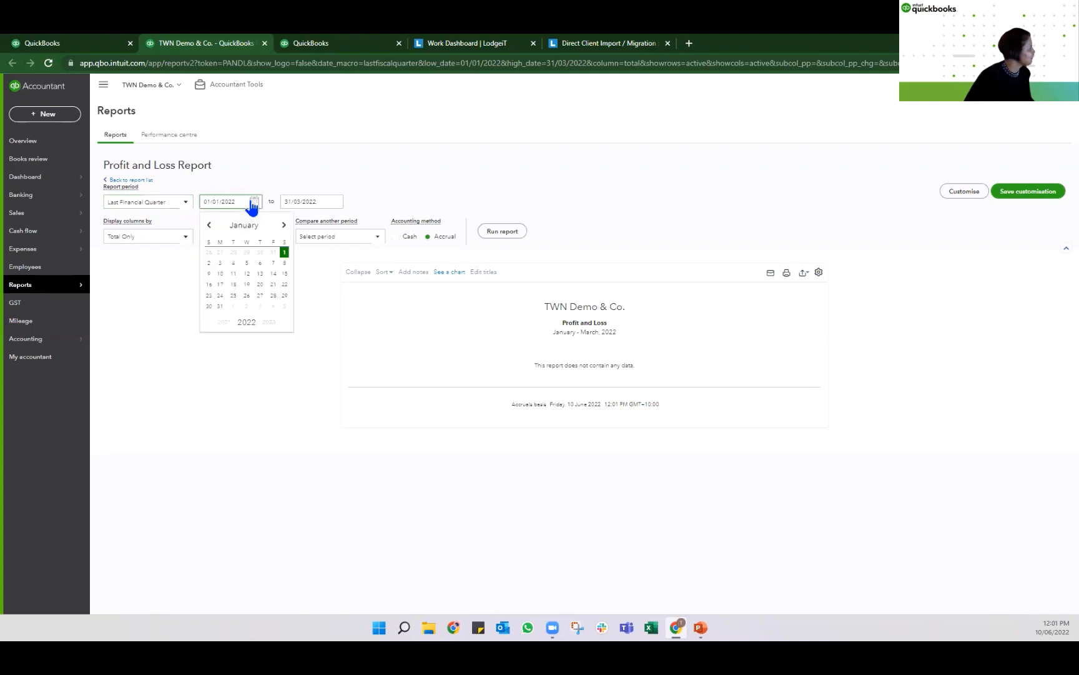
click(236, 226)
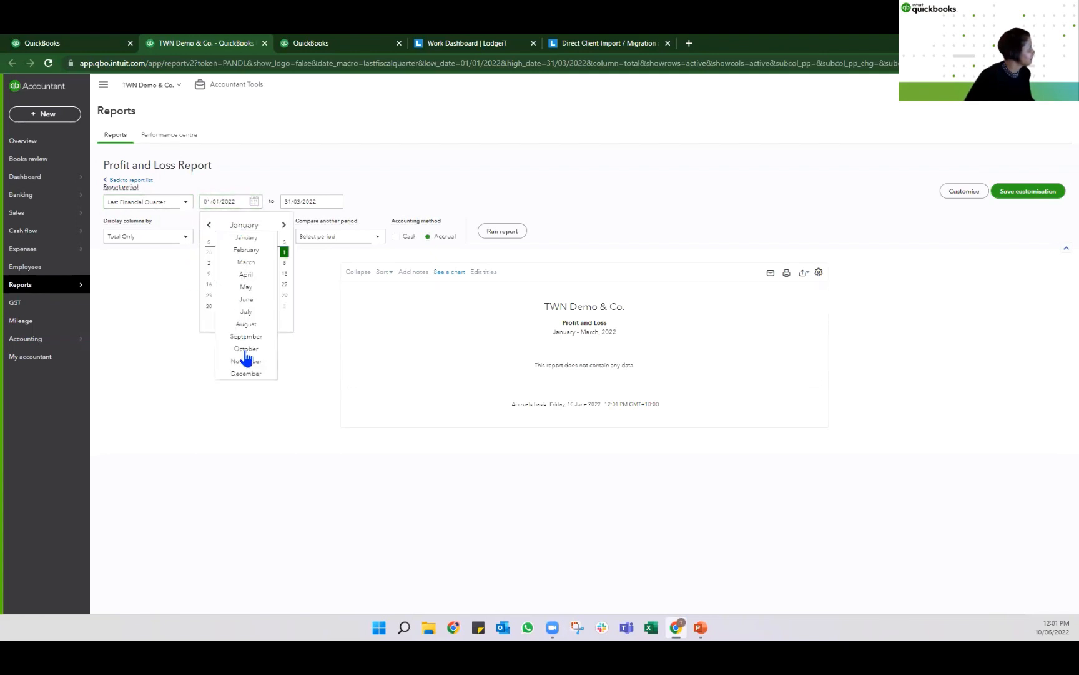
click(249, 345)
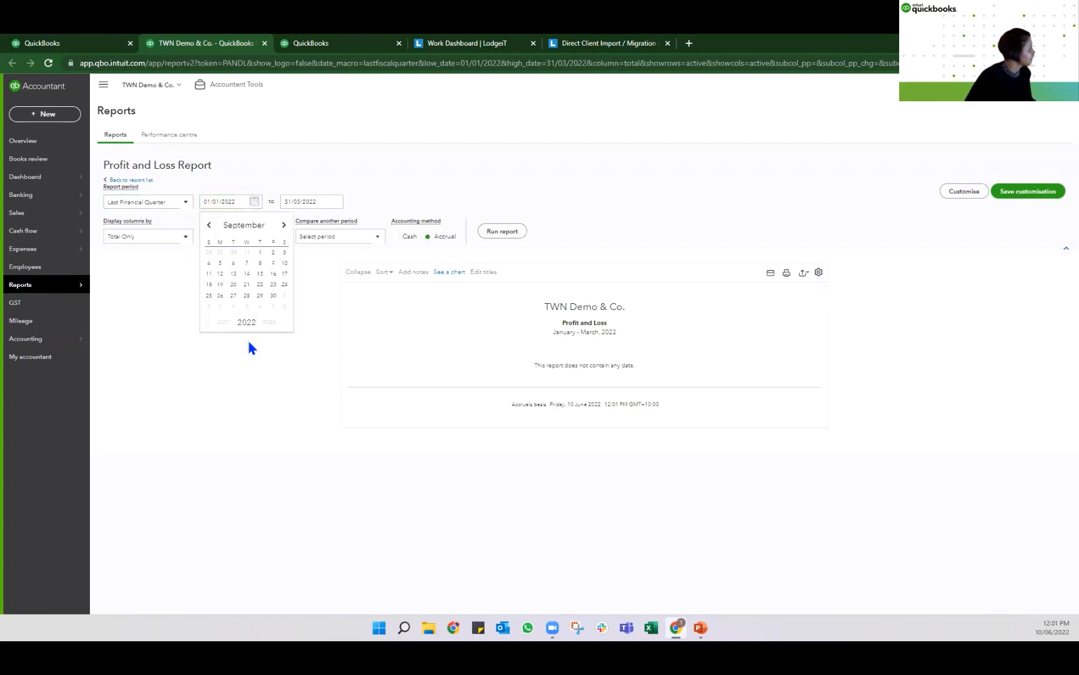
click(242, 225)
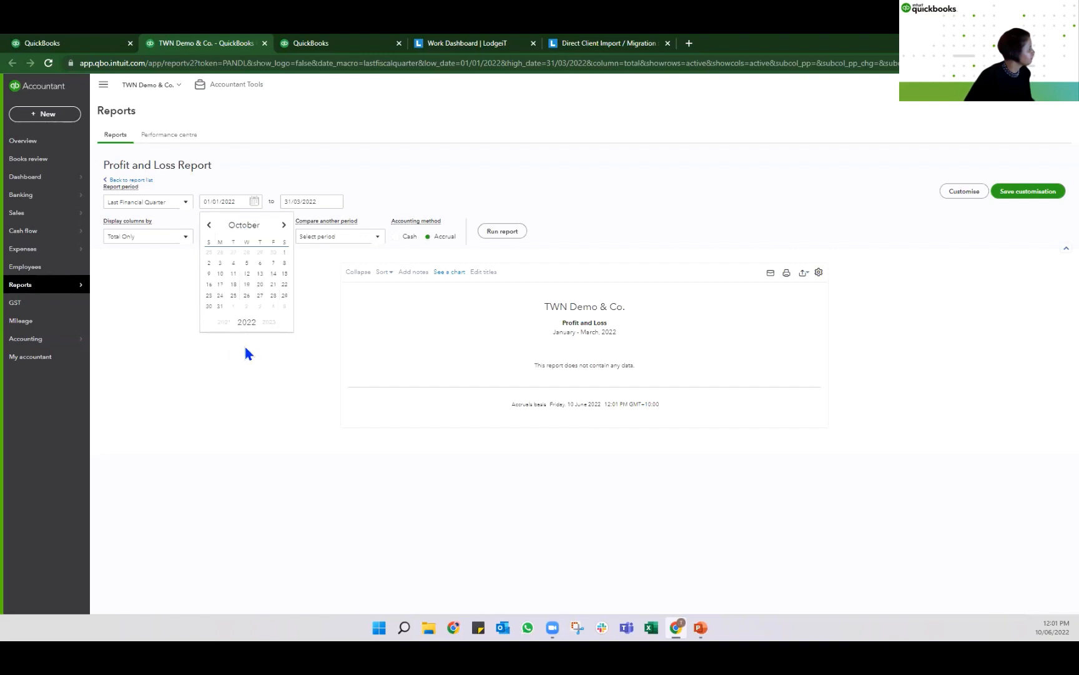
click(284, 253)
- Set the end date of the report period to 31/12/2021 and try to run the report
click(320, 197)
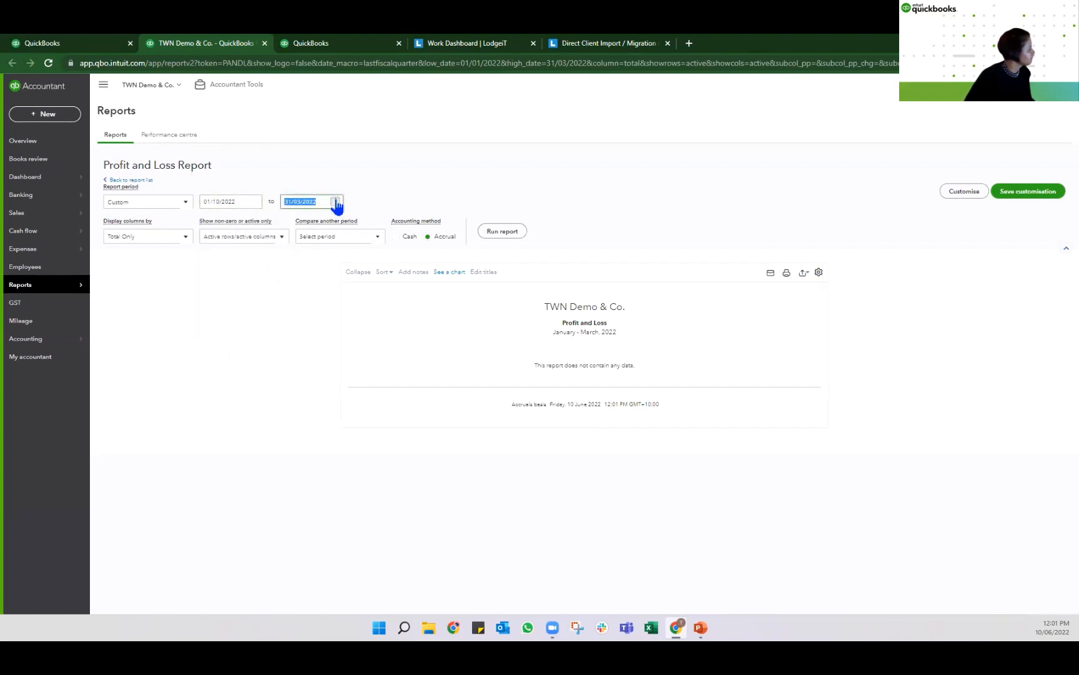
click(290, 225)
click(289, 224)
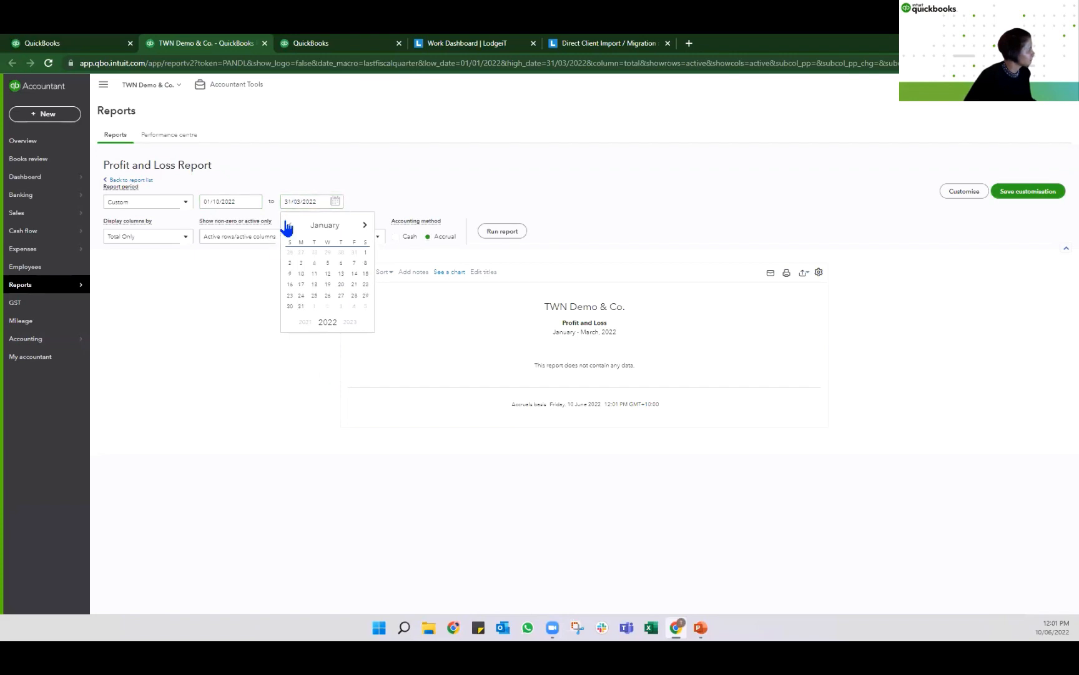
click(290, 225)
click(354, 299)
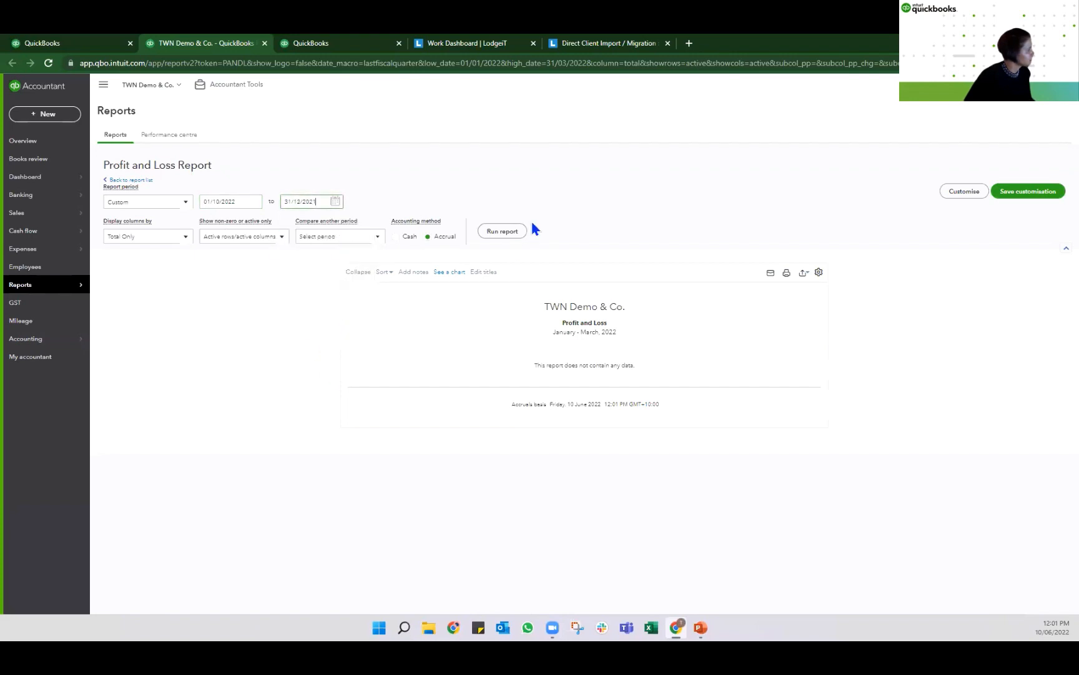
click(502, 236)
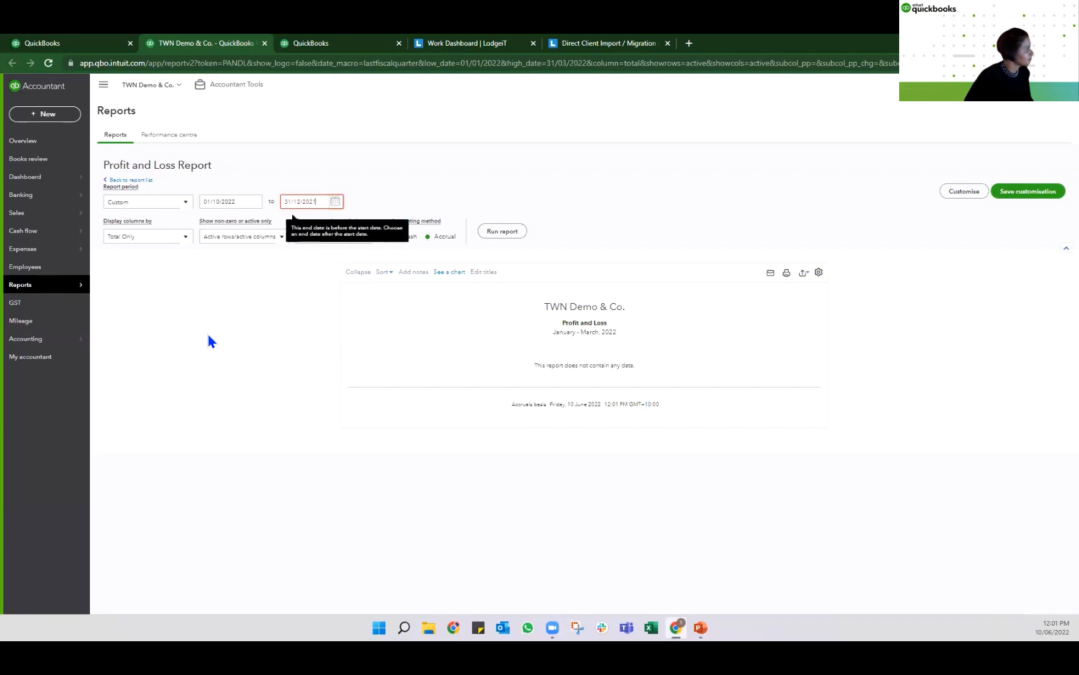
- Change the report's start date to 01/10/2021 and run the Profit and Loss report again
click(252, 202)
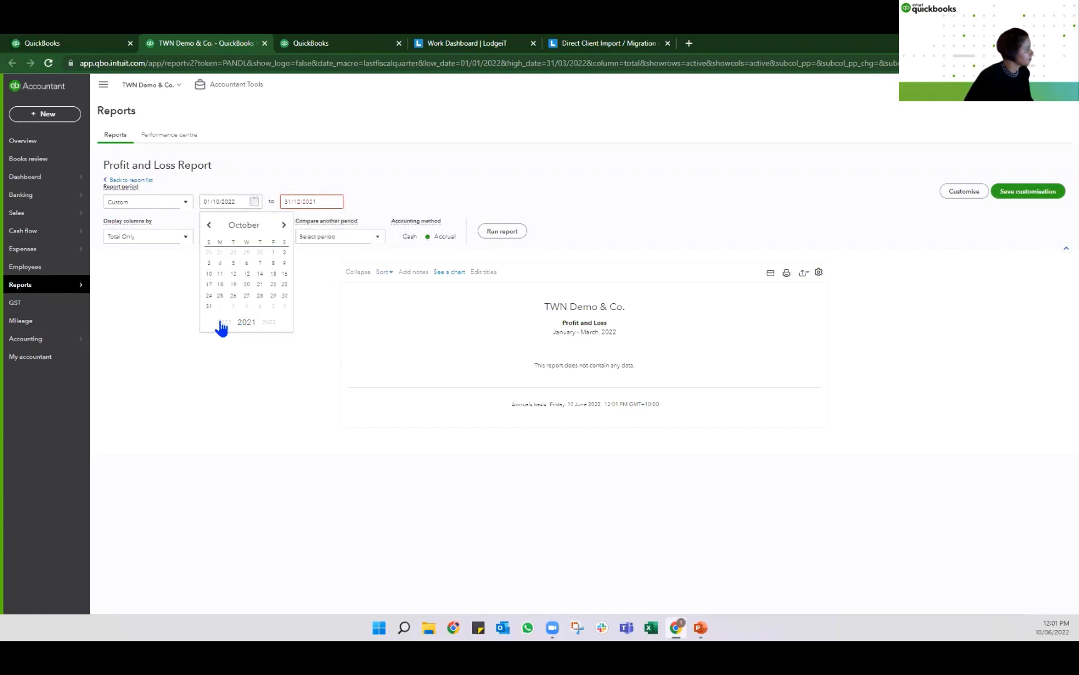
click(273, 252)
click(492, 232)
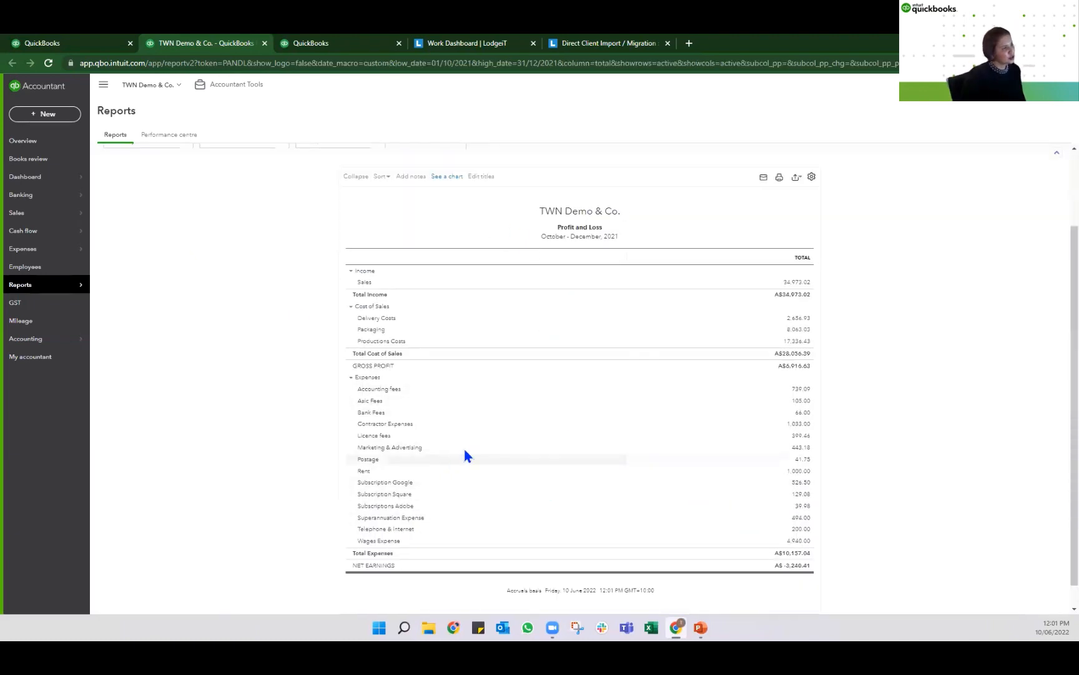
- Add comparisons with the previous year (PY) and previous period (PP) to the Profit and Loss report and rerun it
scroll(422, 371, up, 3)
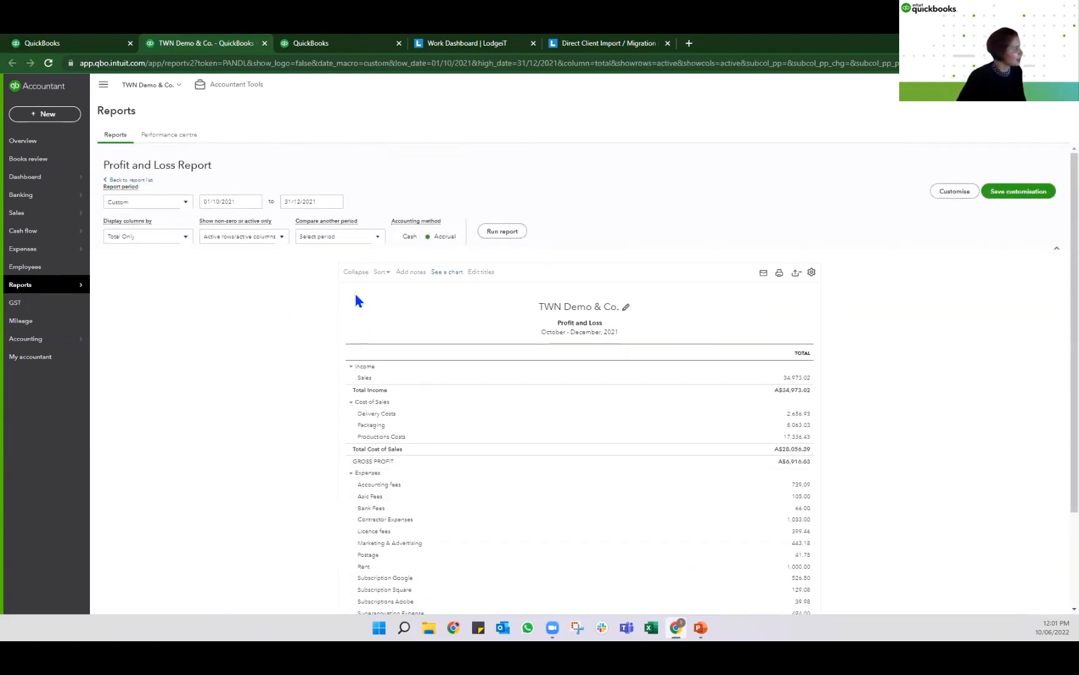
click(363, 237)
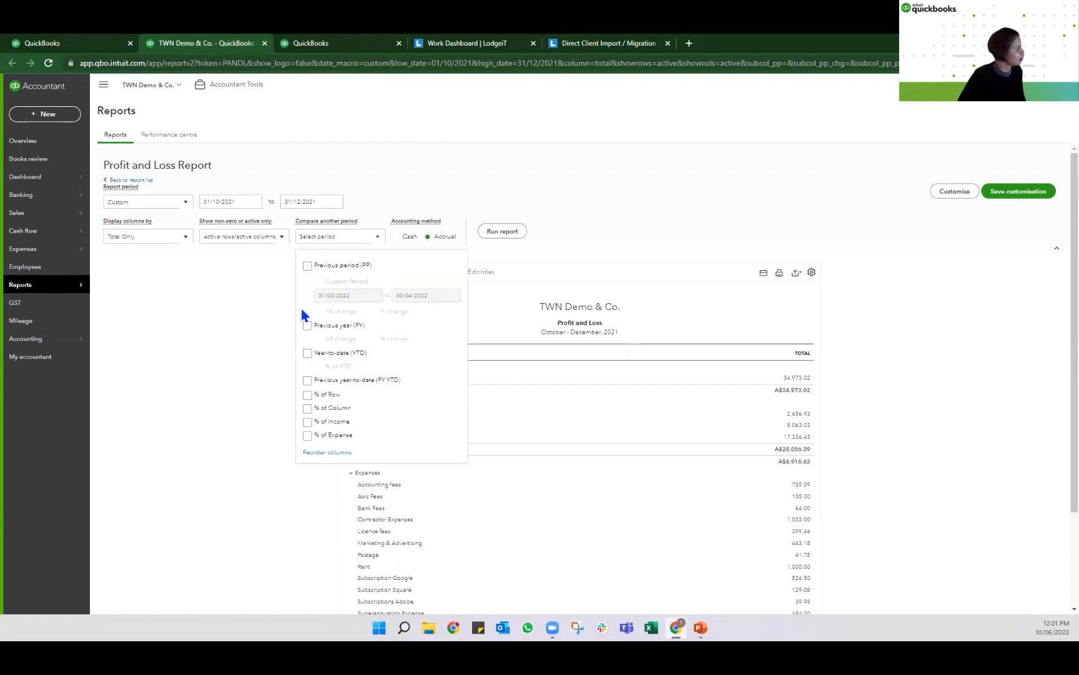
click(314, 326)
click(308, 266)
scroll(354, 309, down, 2)
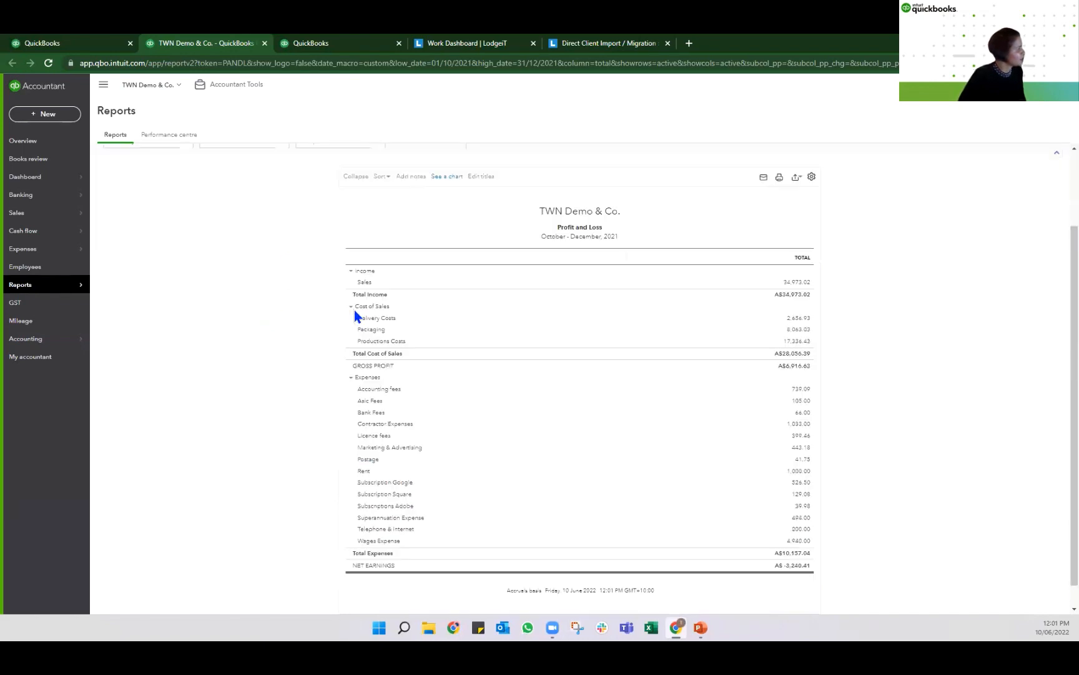
scroll(347, 425, up, 2)
click(503, 233)
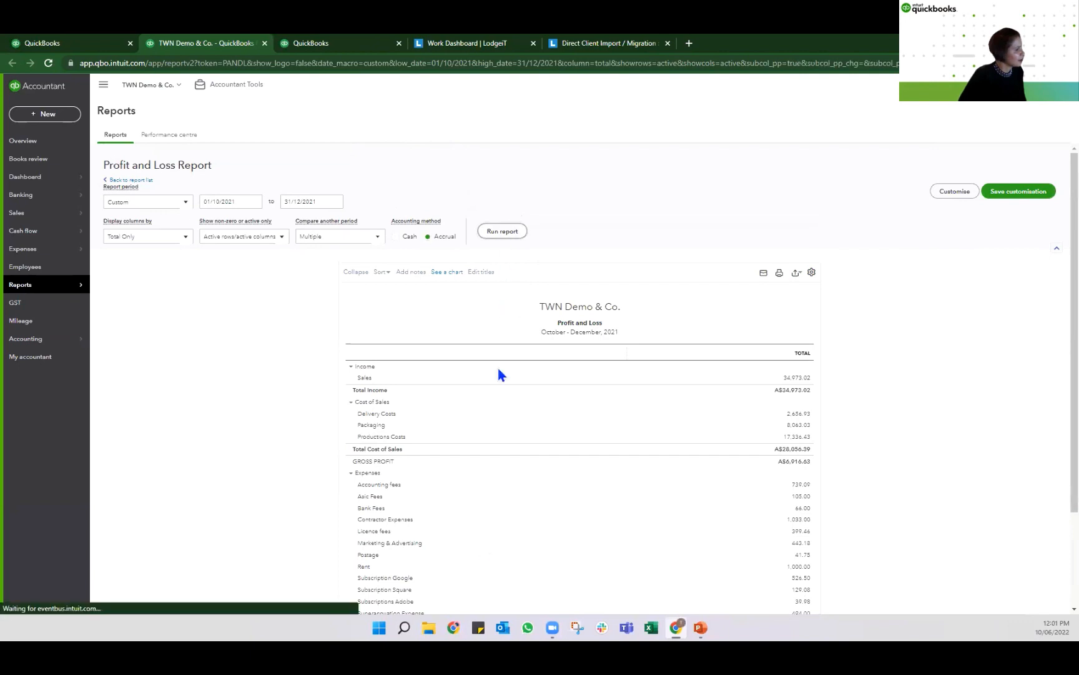
scroll(493, 406, down, 2)
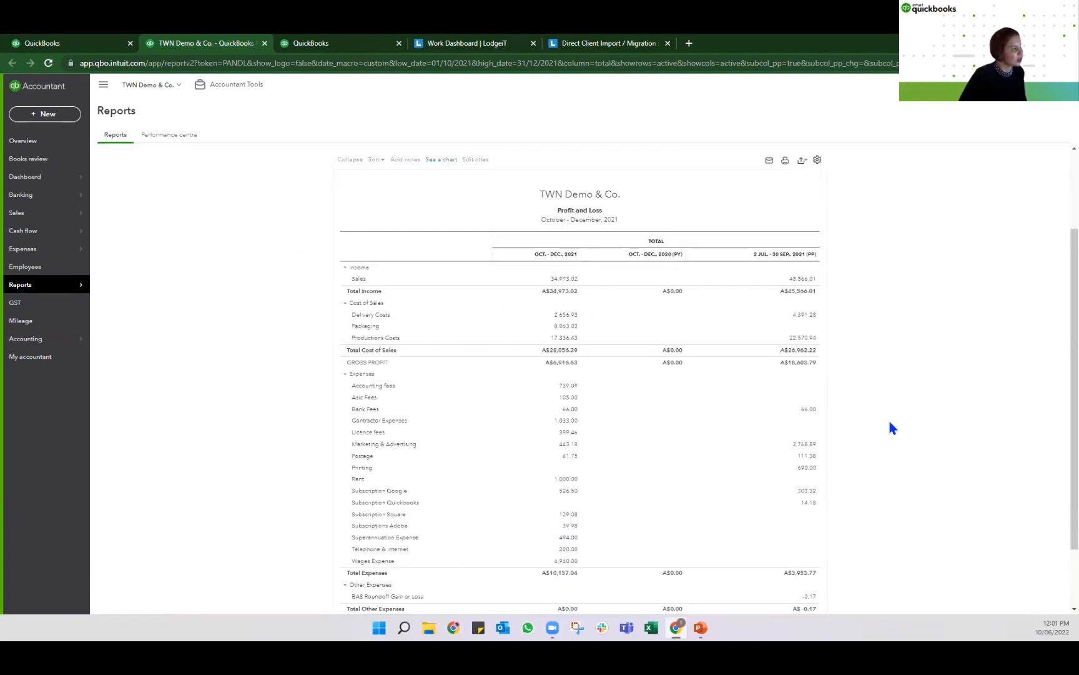
- Return to the Books review and set the status of the Profit and loss report shortcut to Done
click(78, 42)
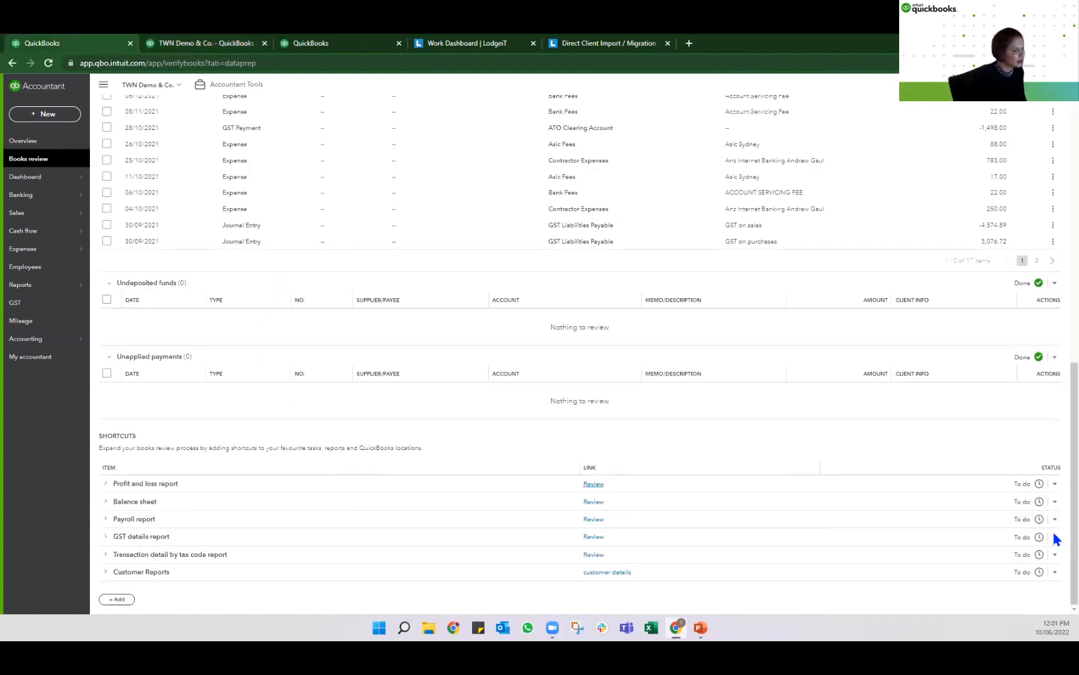
click(1053, 484)
click(1020, 532)
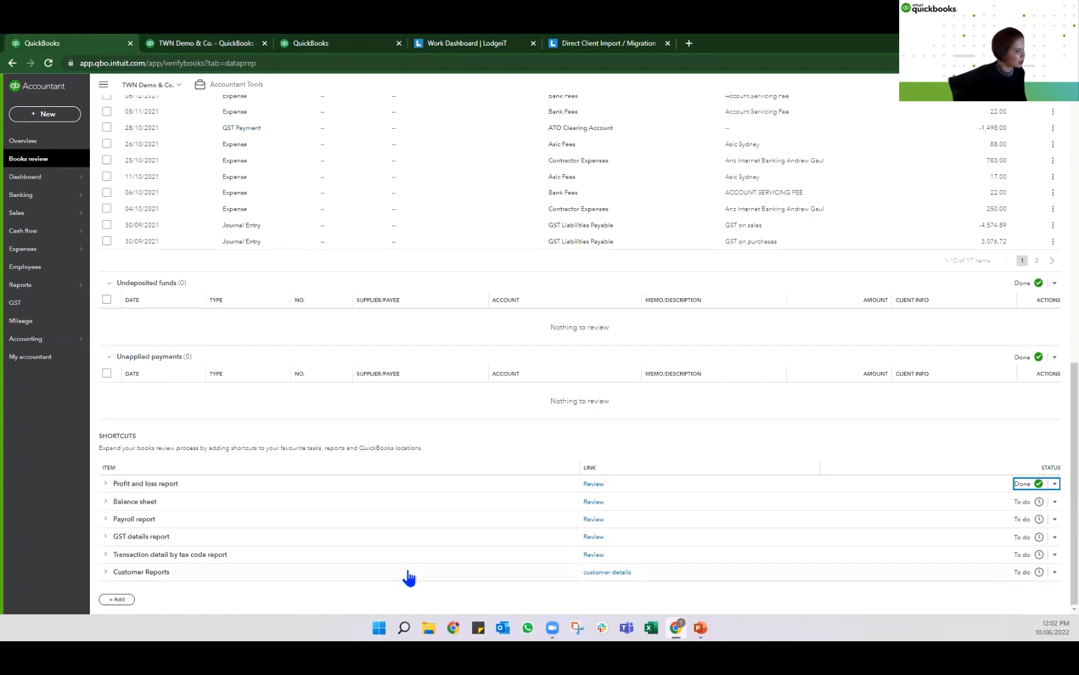
- Start adding a new review shortcut and open the Business Snapshot from the standard reports to get its link
click(118, 599)
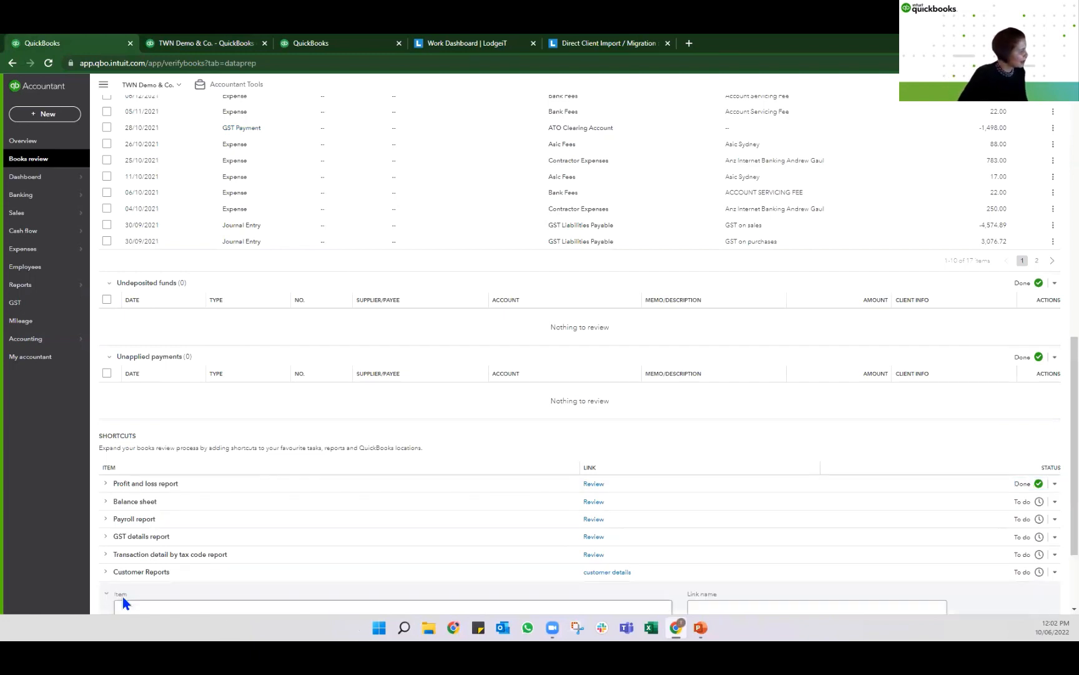
scroll(238, 506, down, 2)
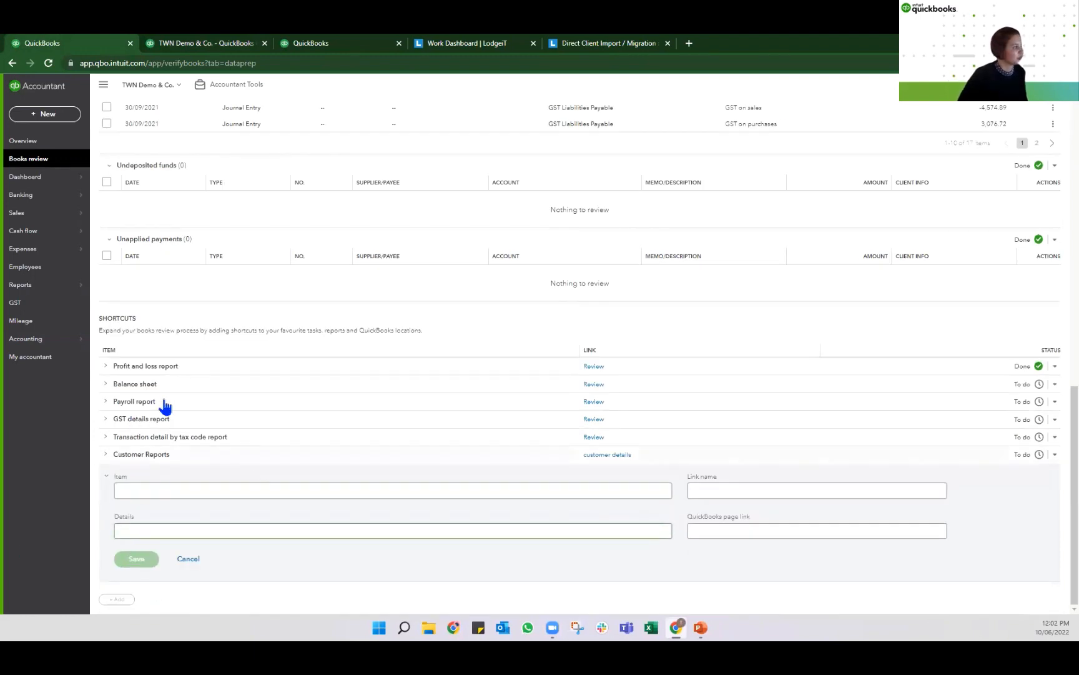
click(192, 45)
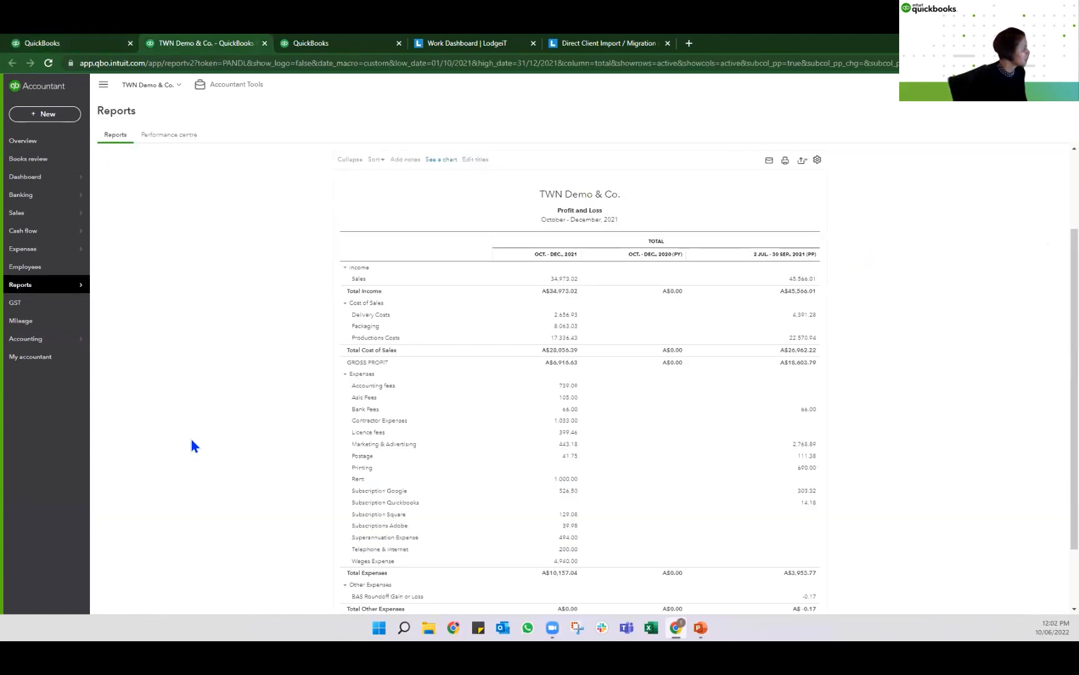
mouse_move(48, 292)
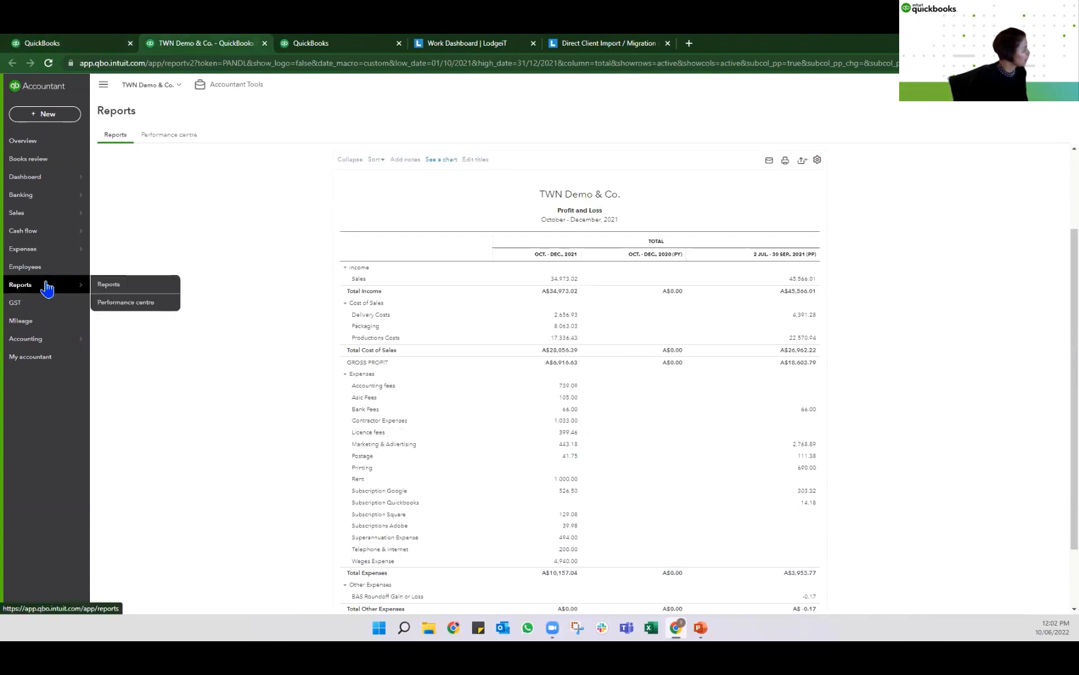
click(104, 282)
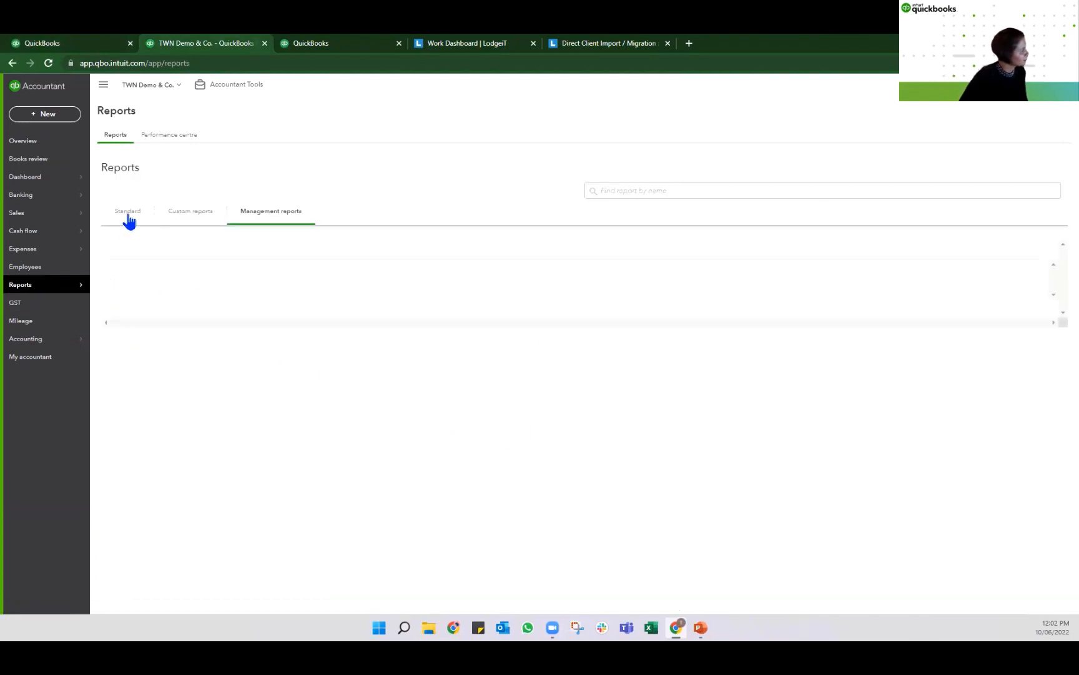
click(107, 211)
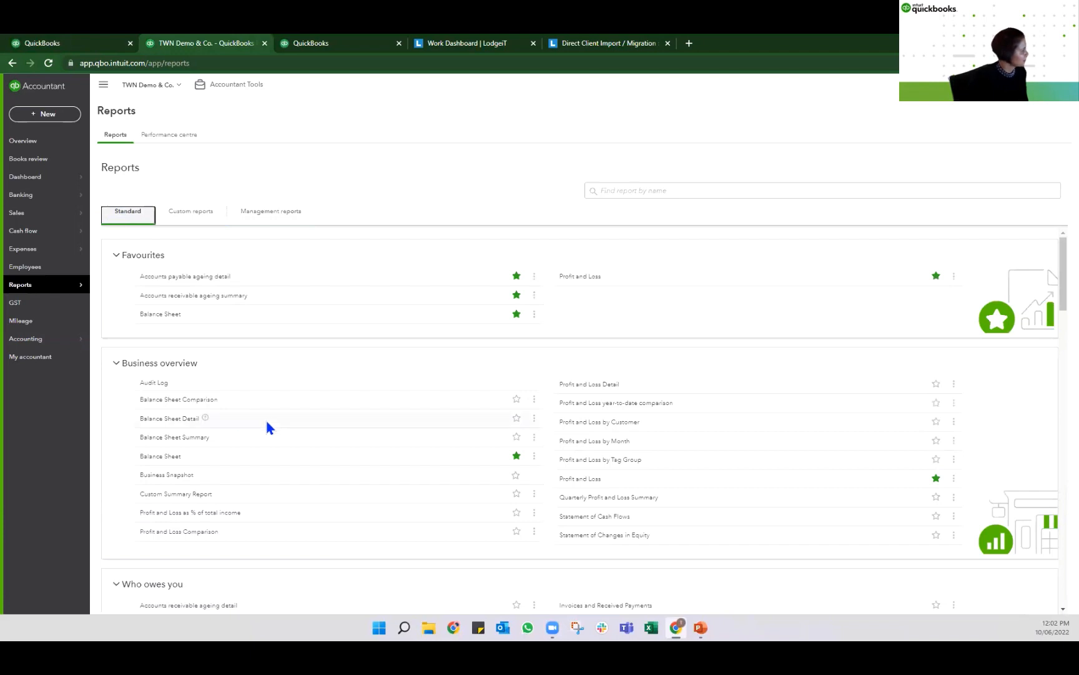
click(177, 477)
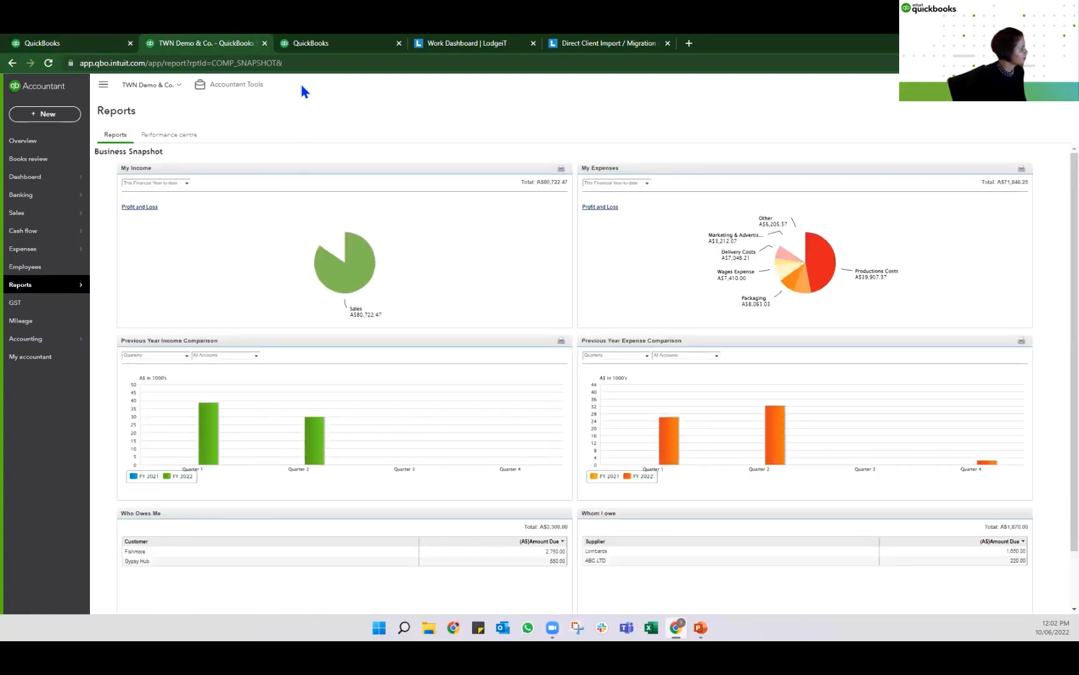
- Copy the Business Snapshot report's web address into the QuickBooks page link of the new shortcut
click(299, 63)
key(ctrl+c)
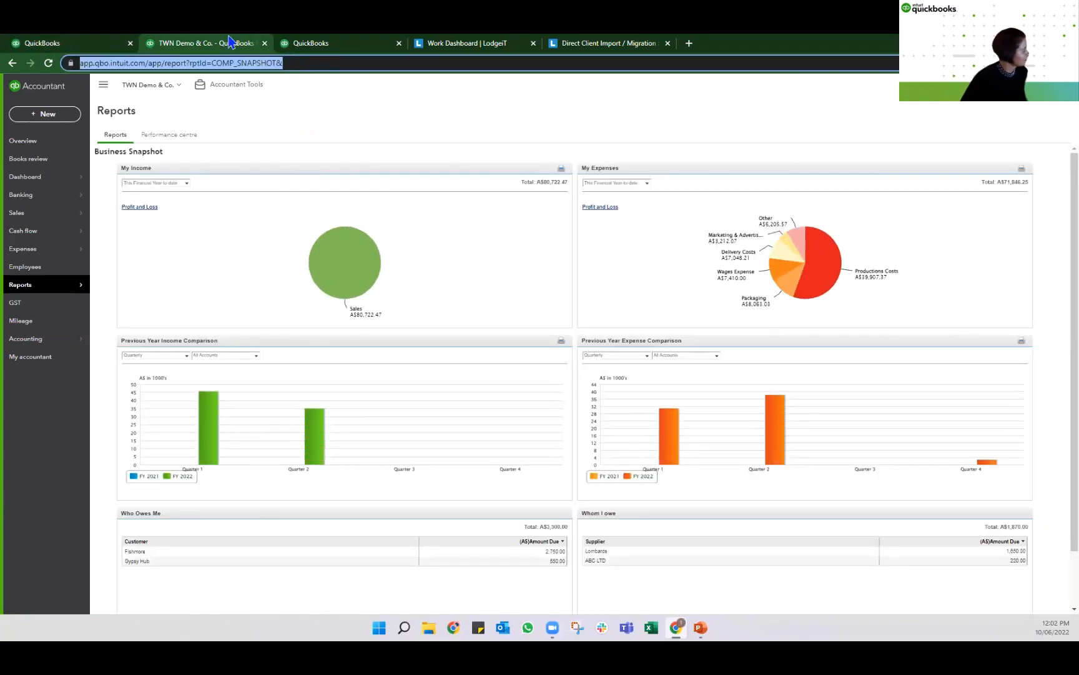
click(72, 42)
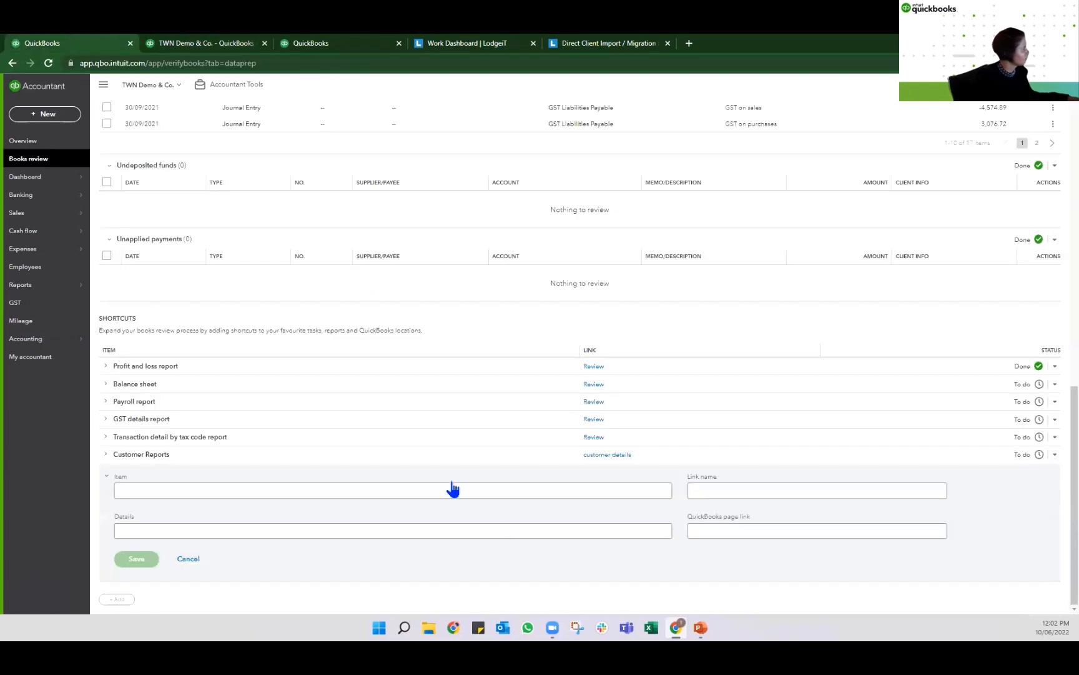
click(748, 532)
key(ctrl+v)
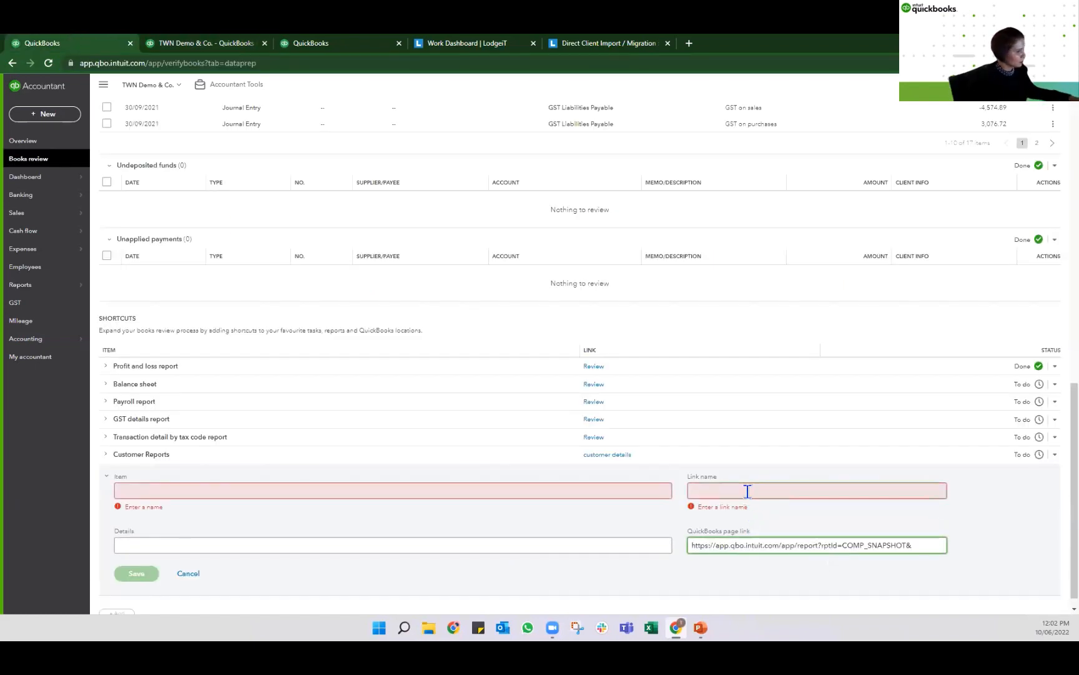
- Enter "review" as the link name of the new shortcut
click(748, 490)
text(Q)
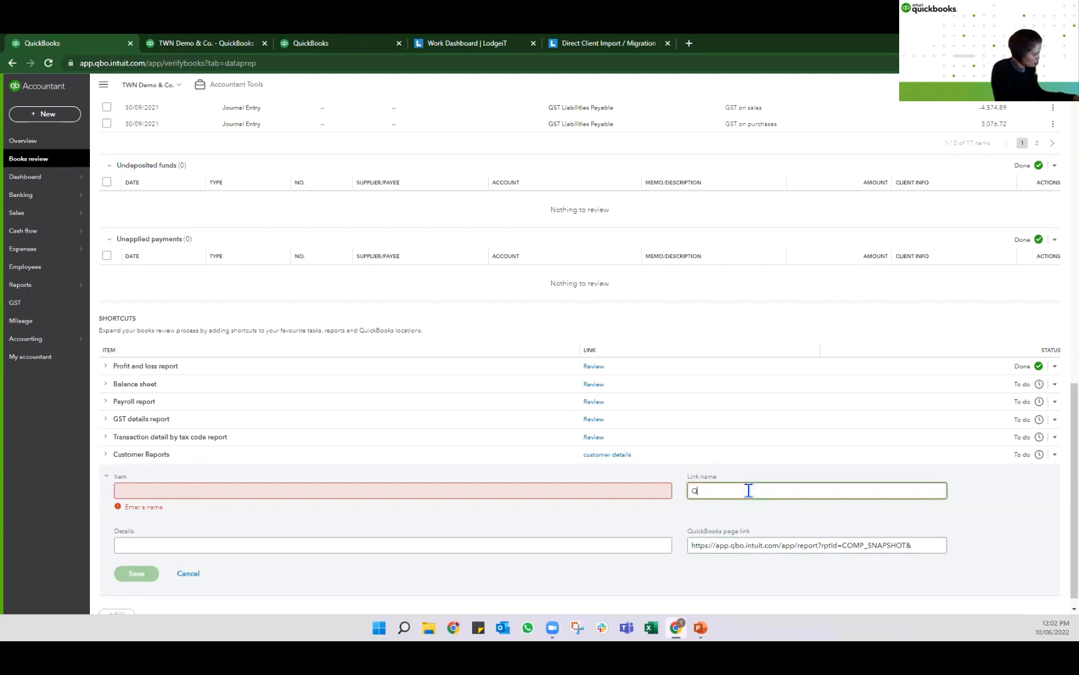
key(BackSpace)
text(B)
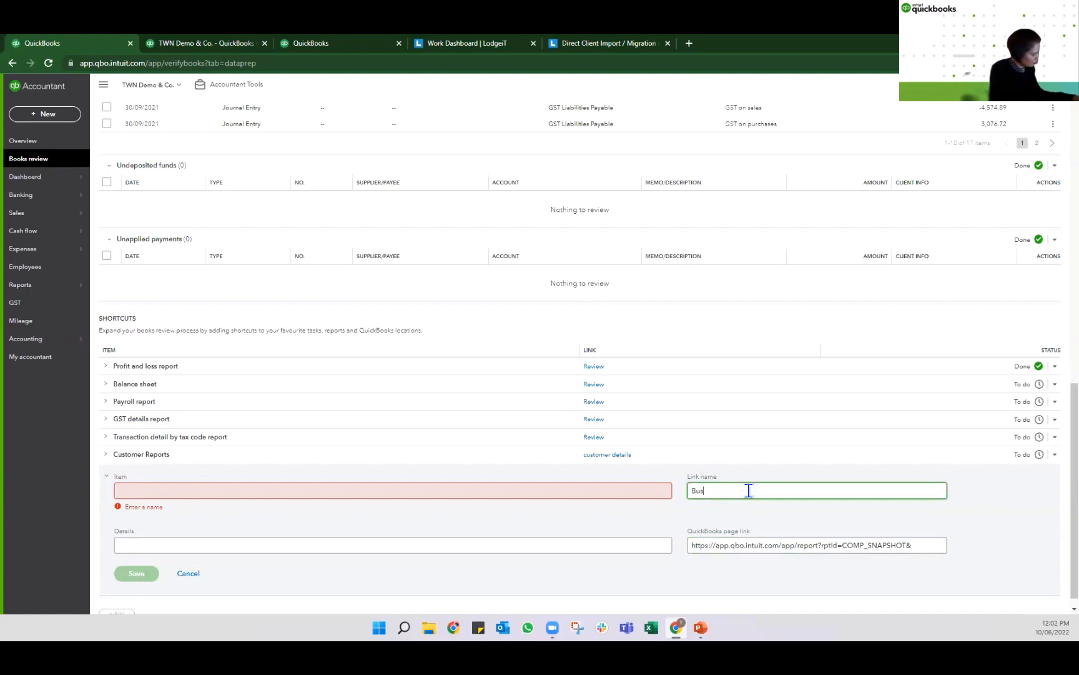
text(us)
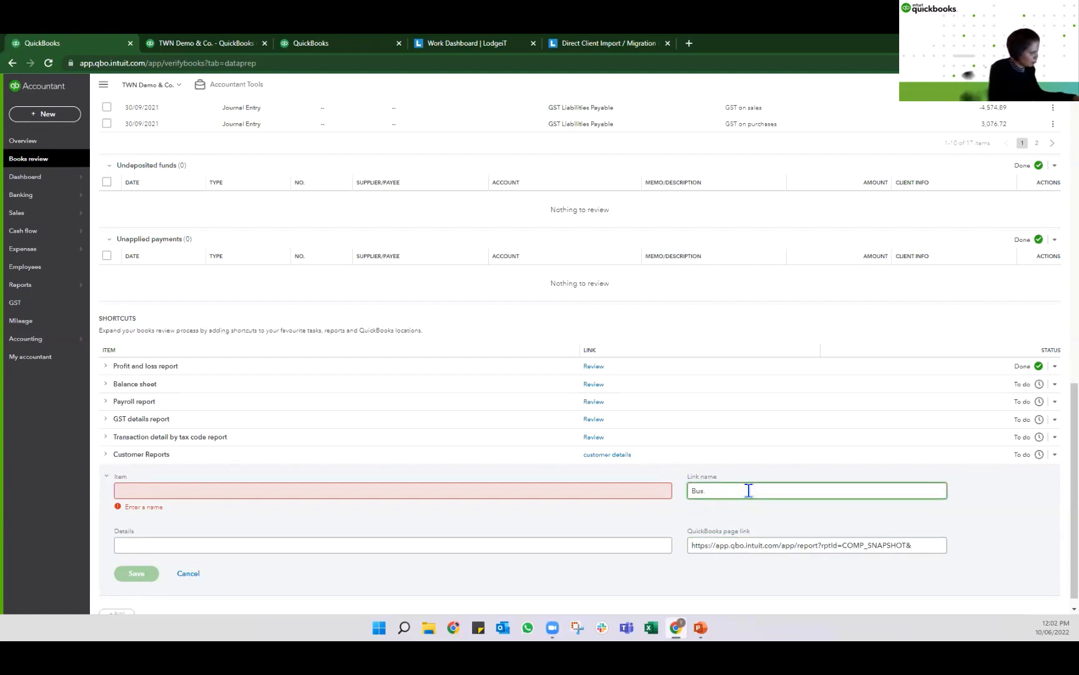
key(BackSpace)
key(BackSpace)
key(BackSpace)
text(review)
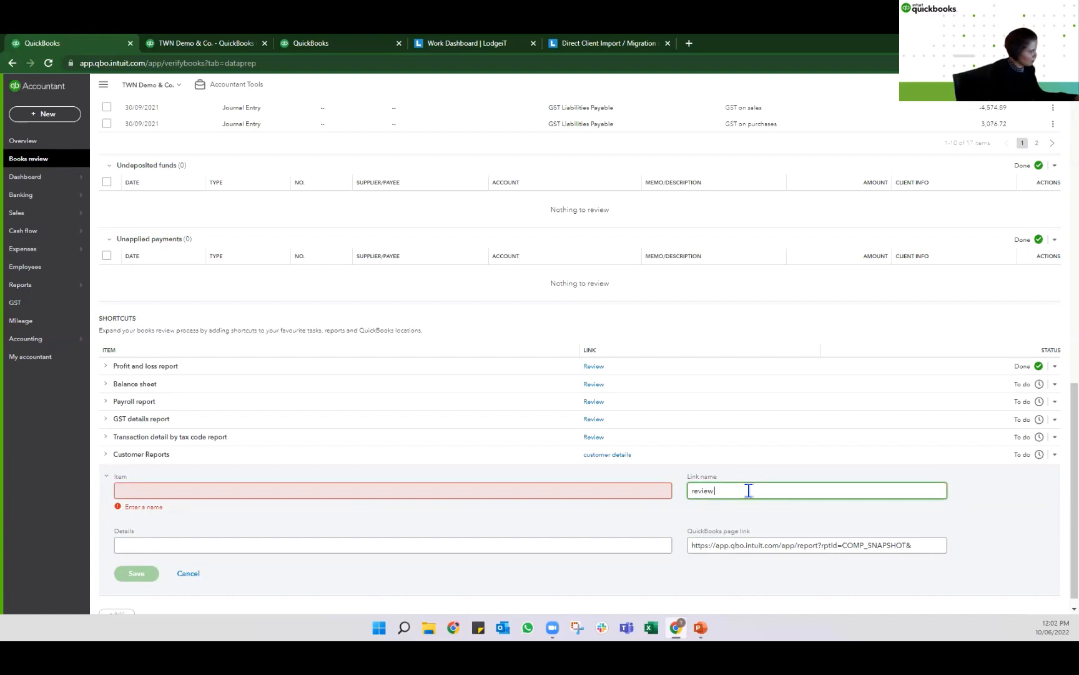
- Name the new shortcut item "Business Review", correcting its capitalisation, and save the shortcut
click(207, 490)
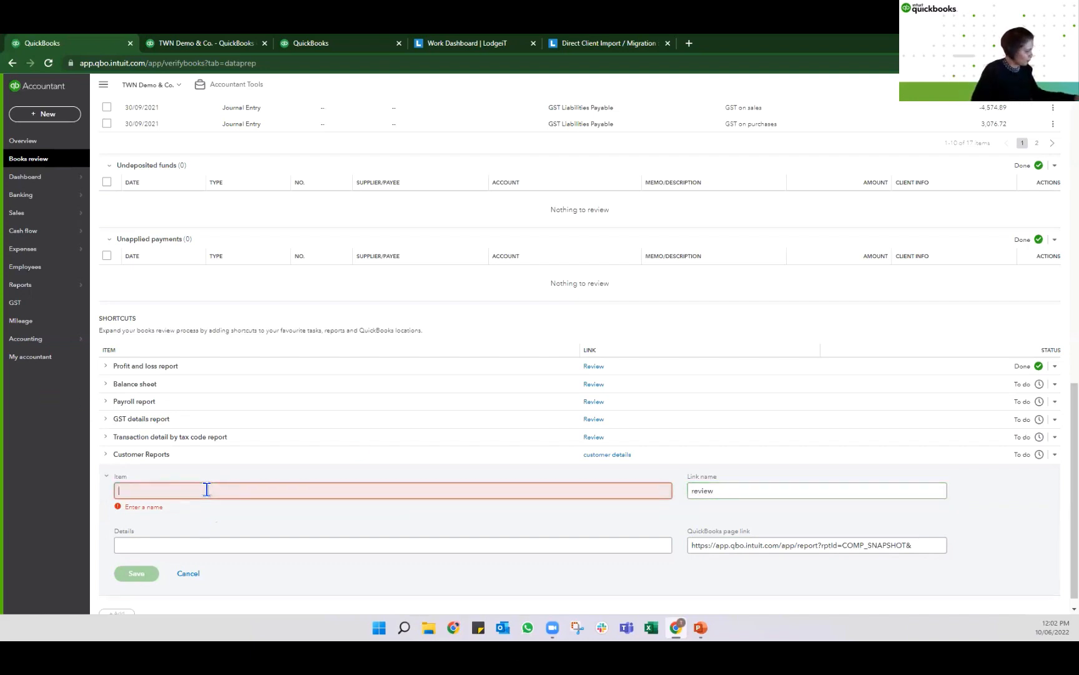
text(Business REview)
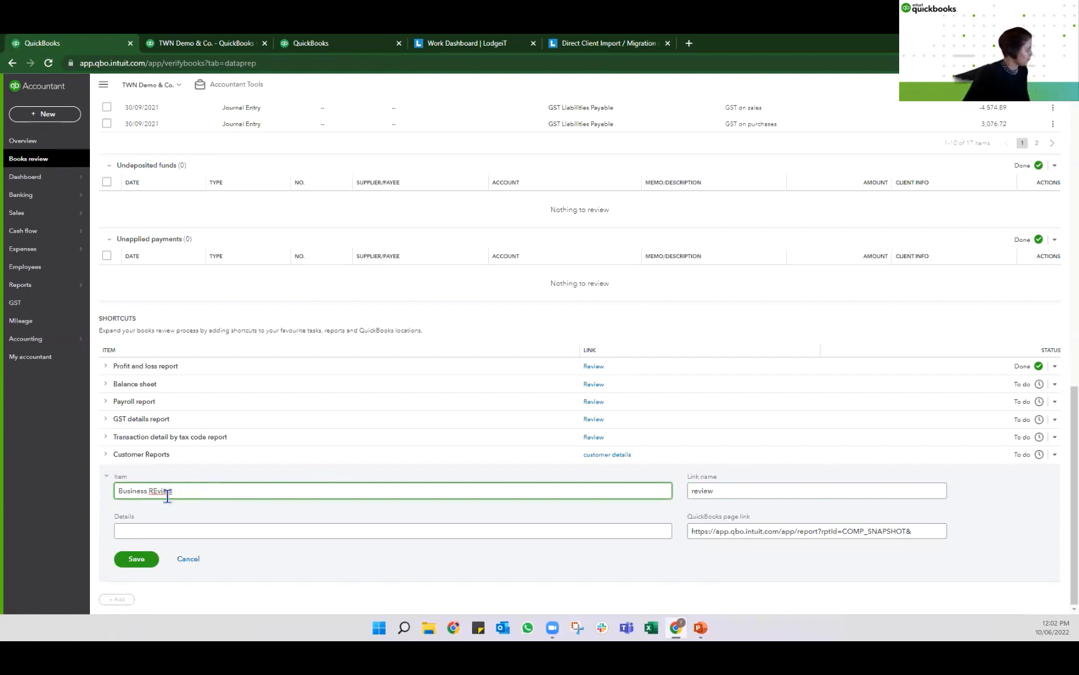
double_click(161, 490)
right_click(164, 490)
click(186, 340)
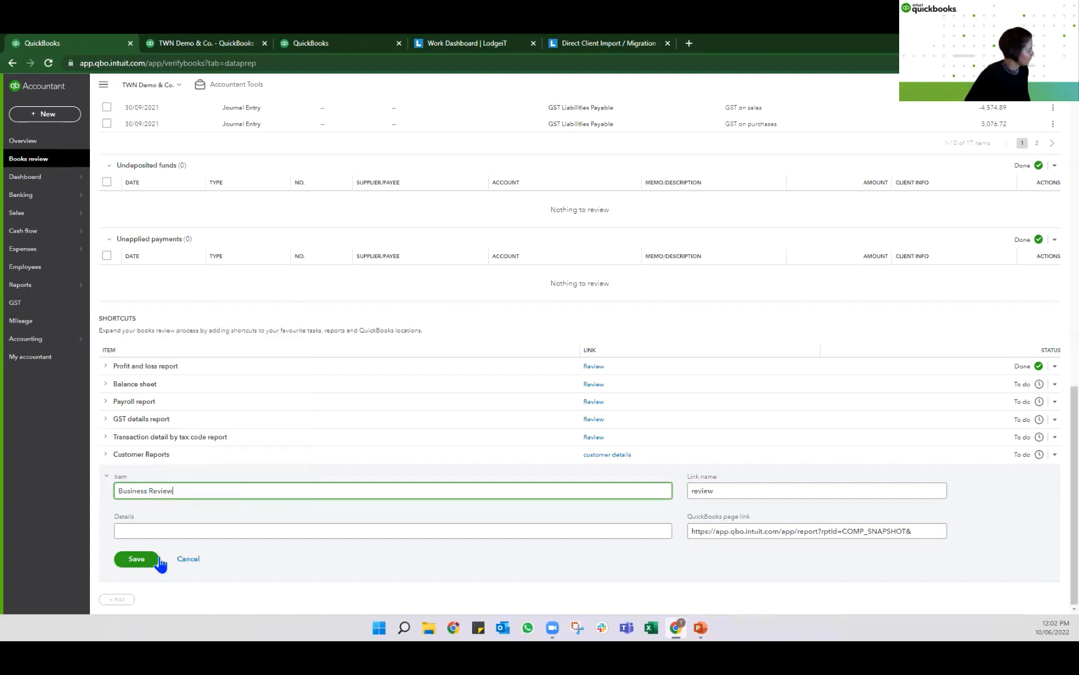
click(141, 558)
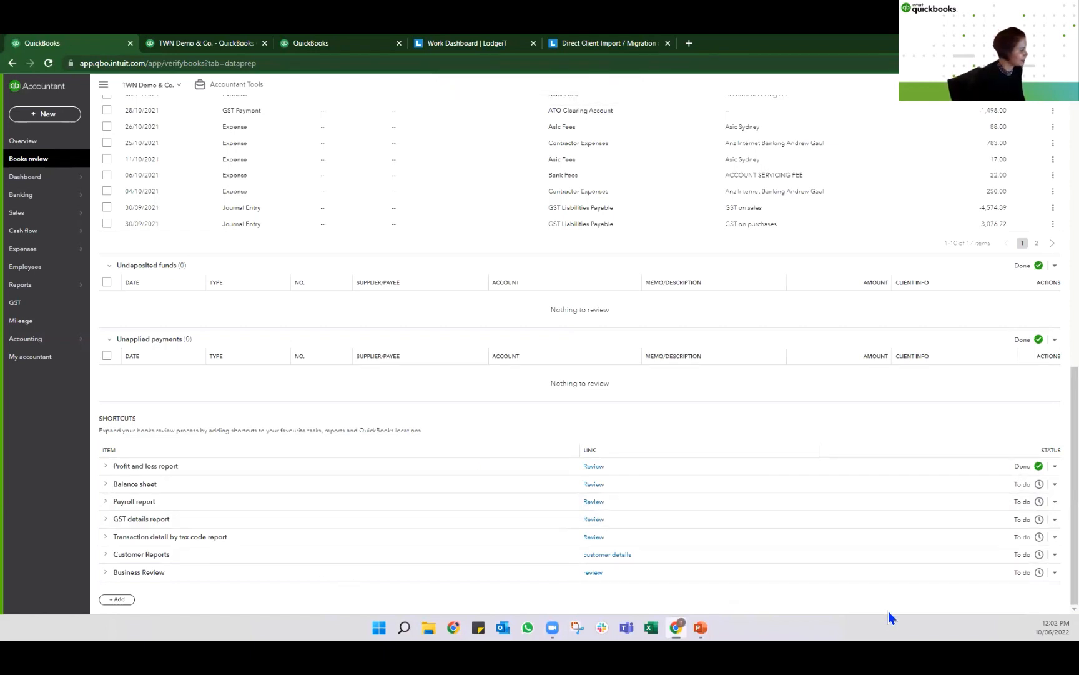
- Check the status options of the Business Review shortcut and delete that shortcut from the list
click(1055, 572)
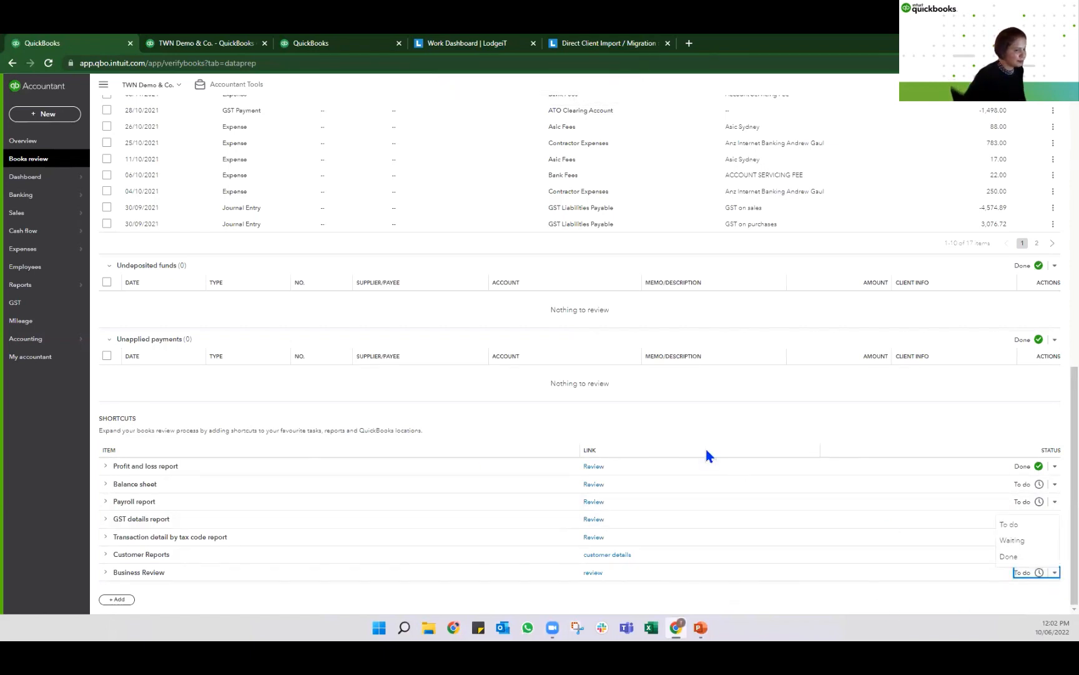
click(827, 429)
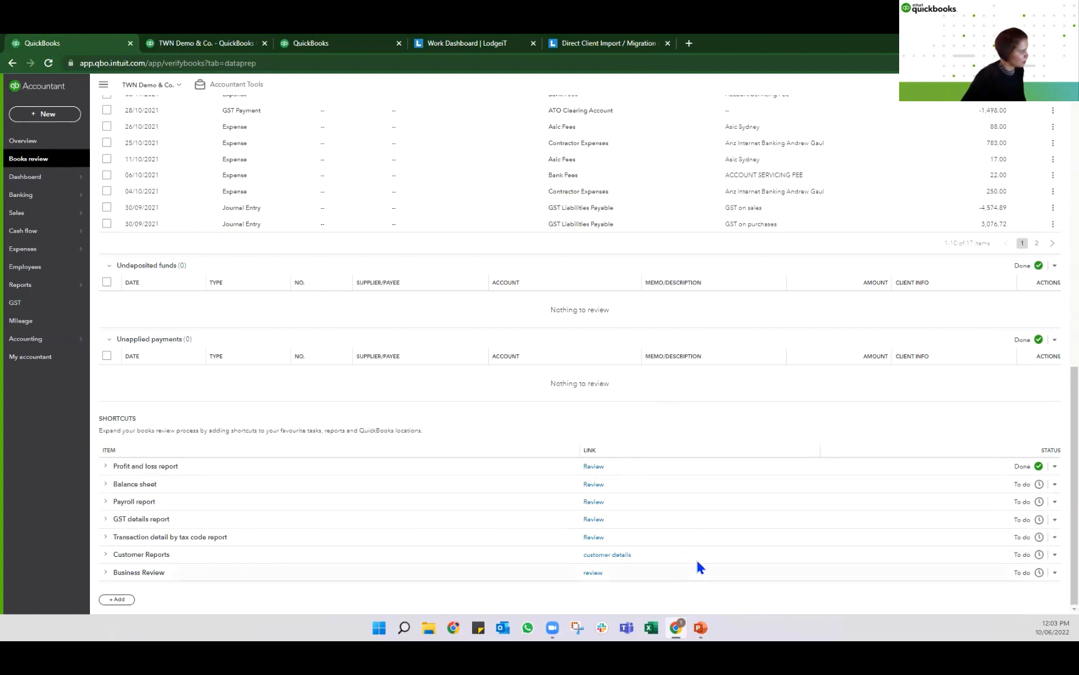
click(103, 572)
scroll(273, 475, down, 1)
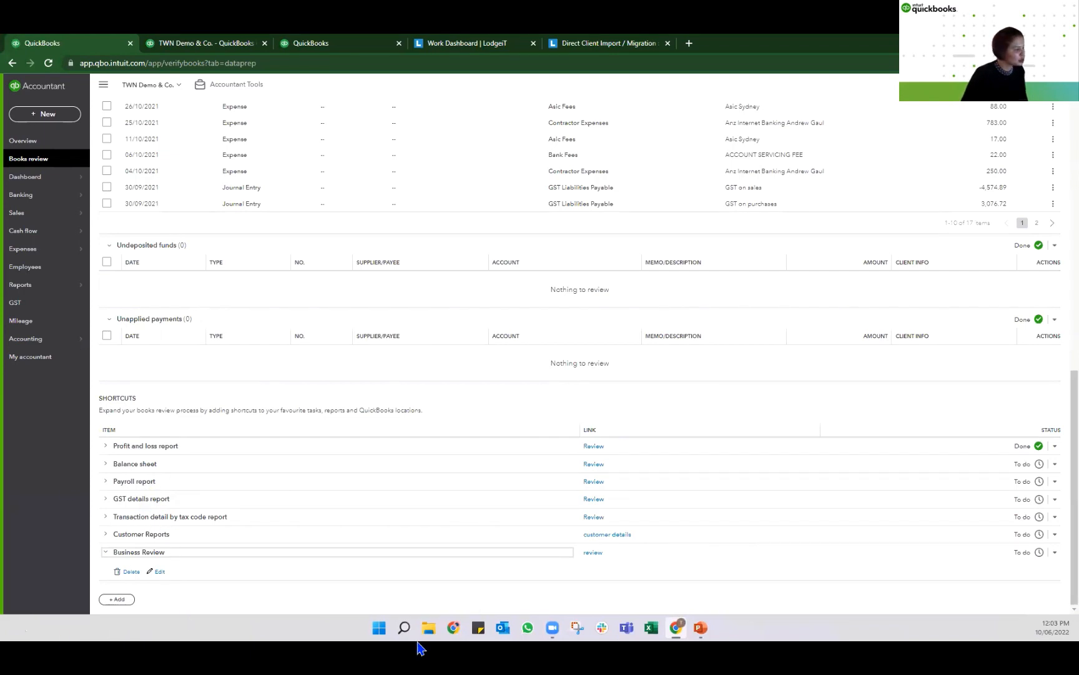
click(131, 572)
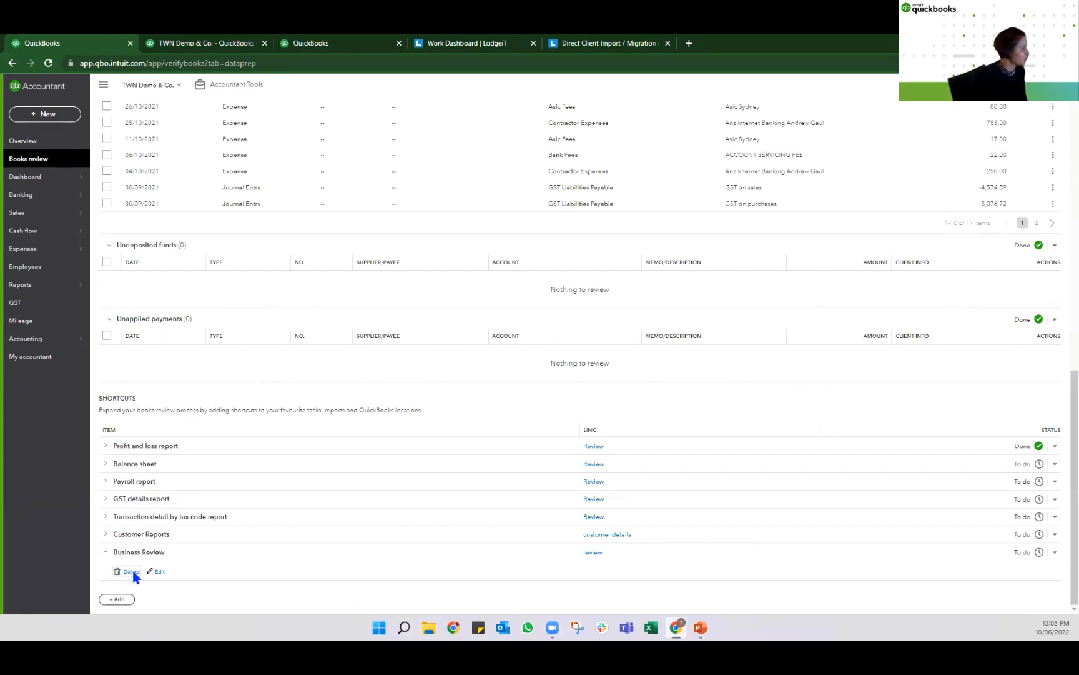
click(566, 392)
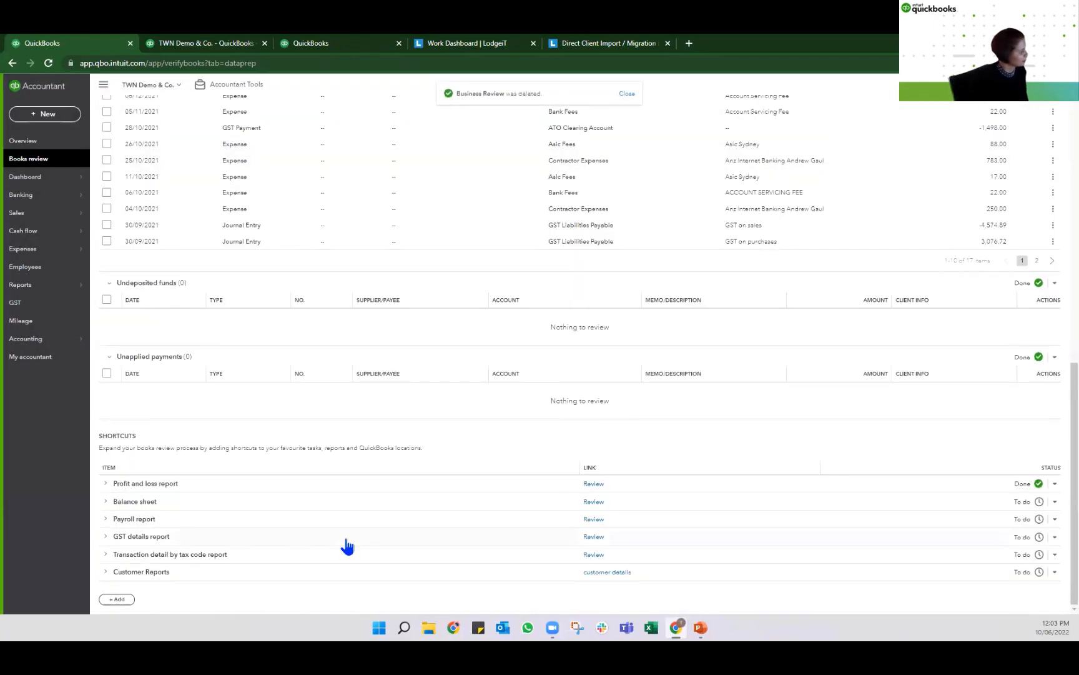
- In the account reconciliation section, remove Cash-1, Transaction and Cash on hand from the accounts to reconcile and save the selection
scroll(346, 539, up, 10)
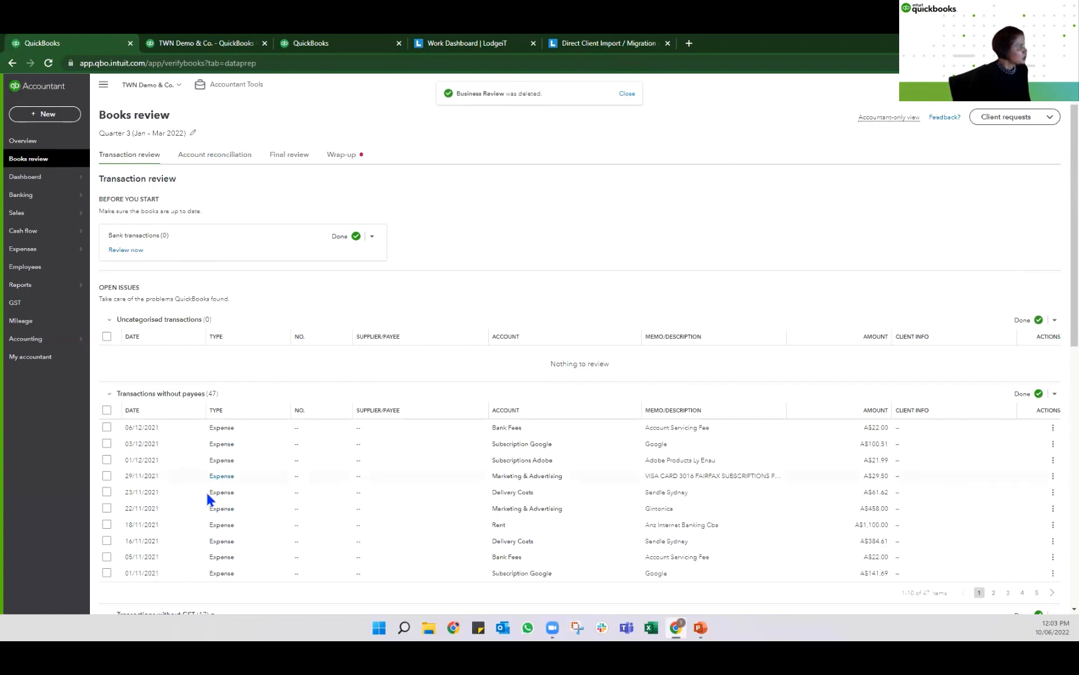
click(214, 158)
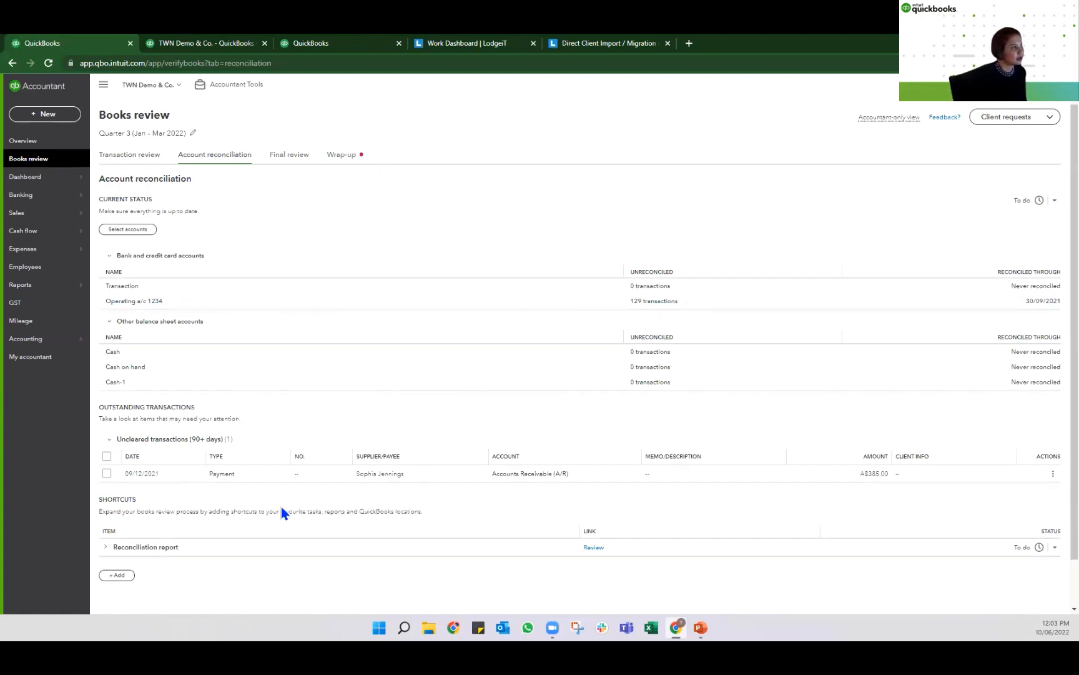
click(131, 230)
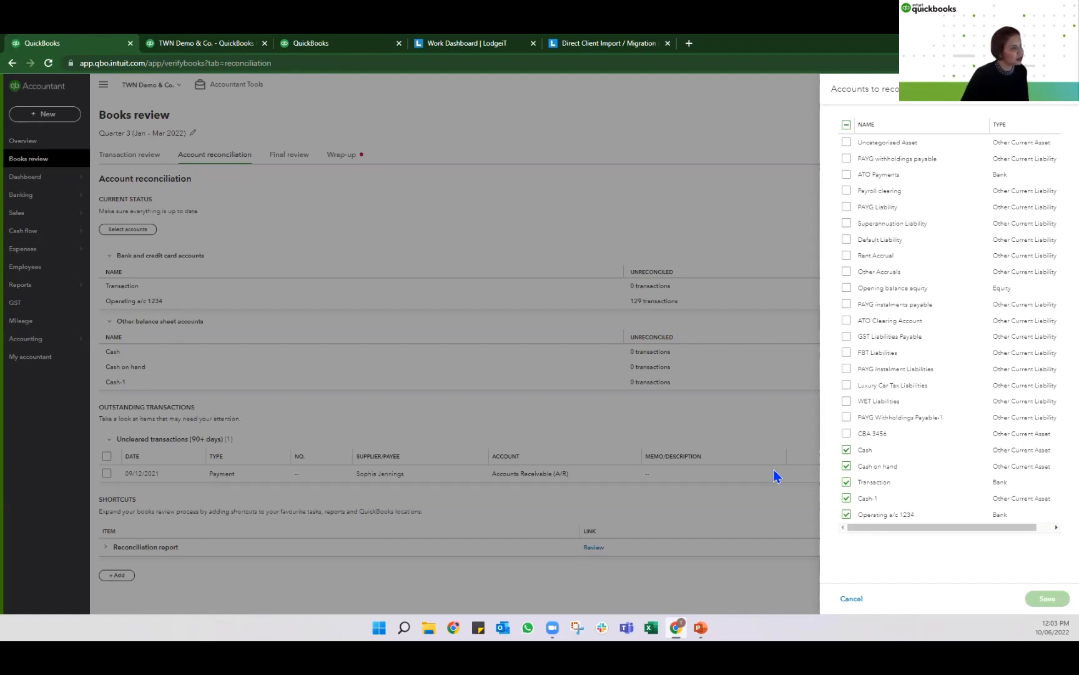
click(846, 497)
click(846, 482)
click(847, 466)
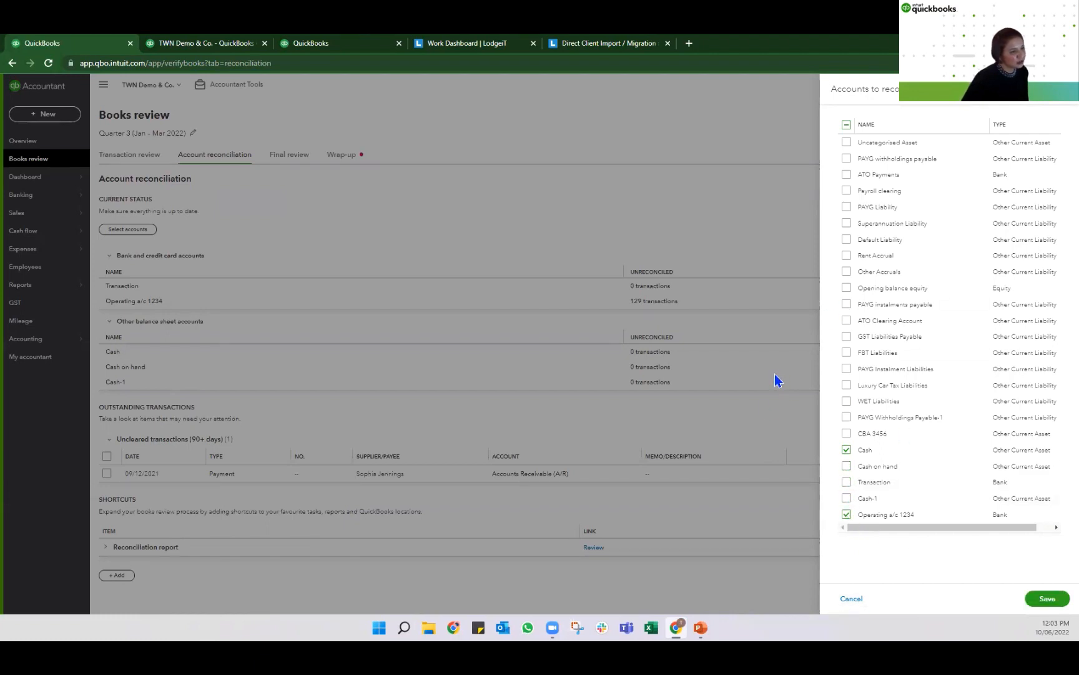
click(1047, 598)
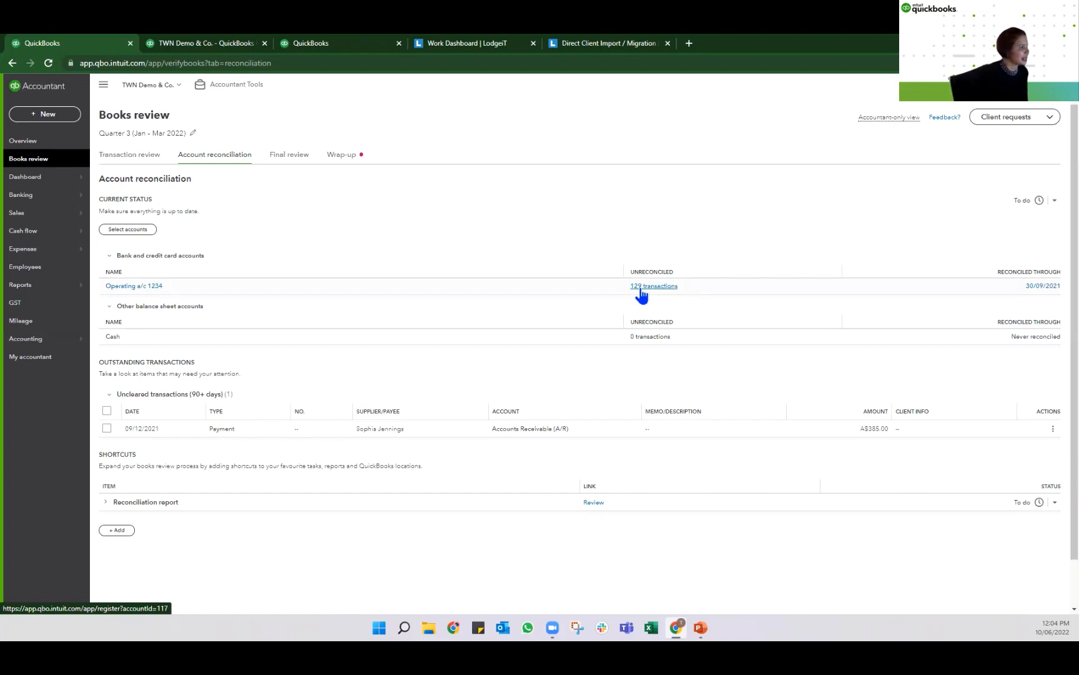
- Open the reconciliation of Operating a/c 1234 through its unreconciled transactions and set the statement ending balance to 0
click(656, 287)
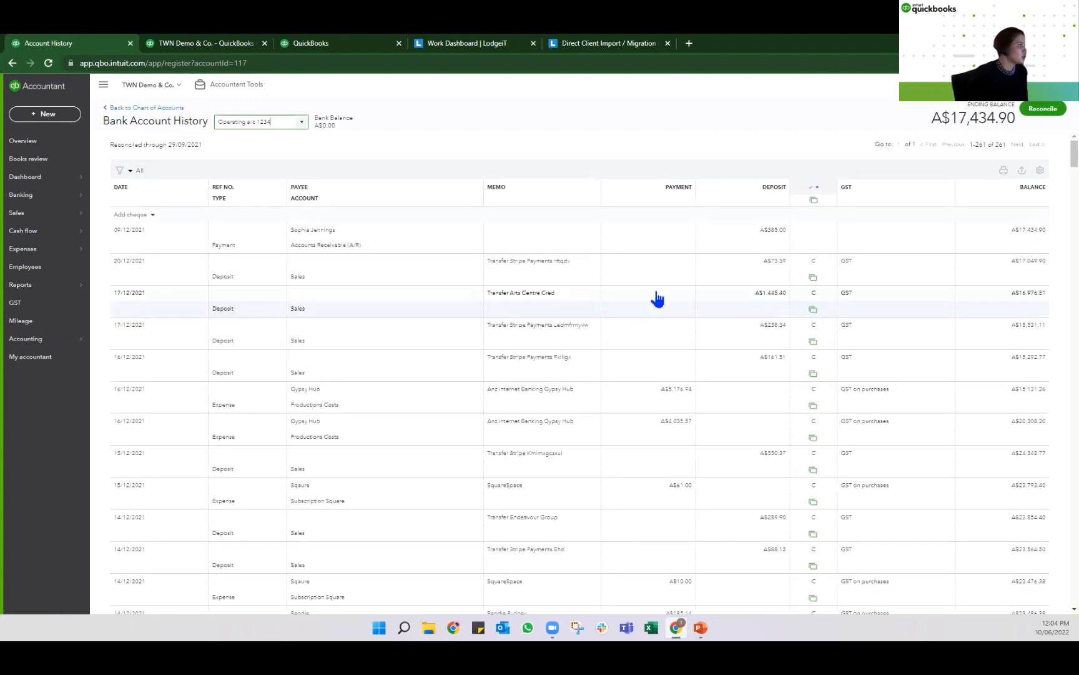
click(1043, 111)
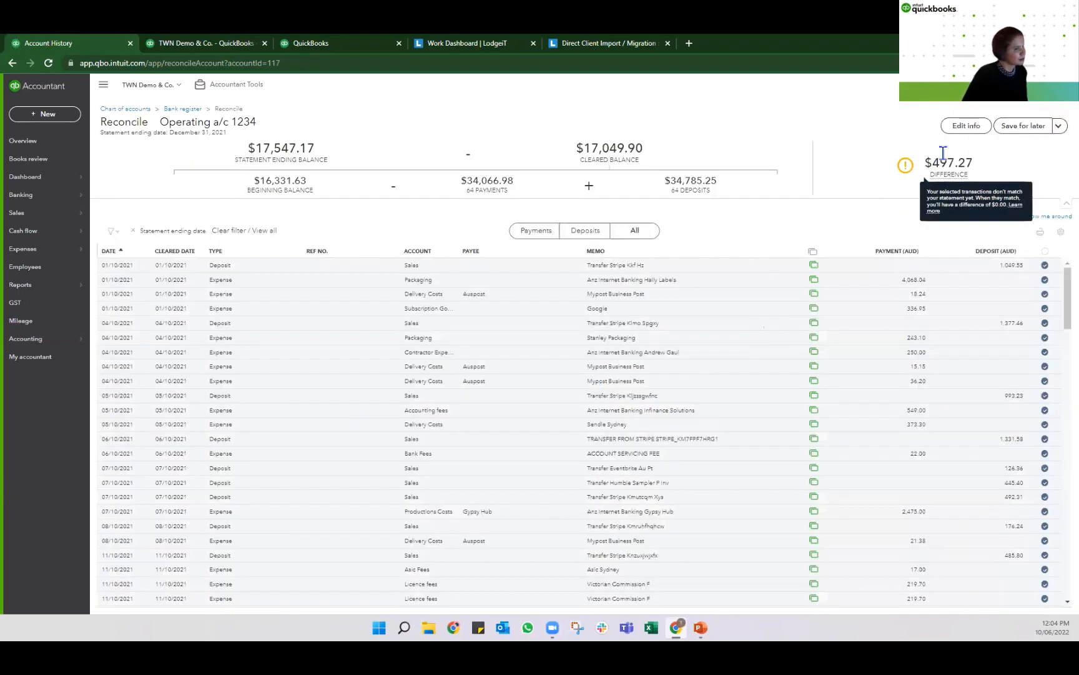
click(965, 127)
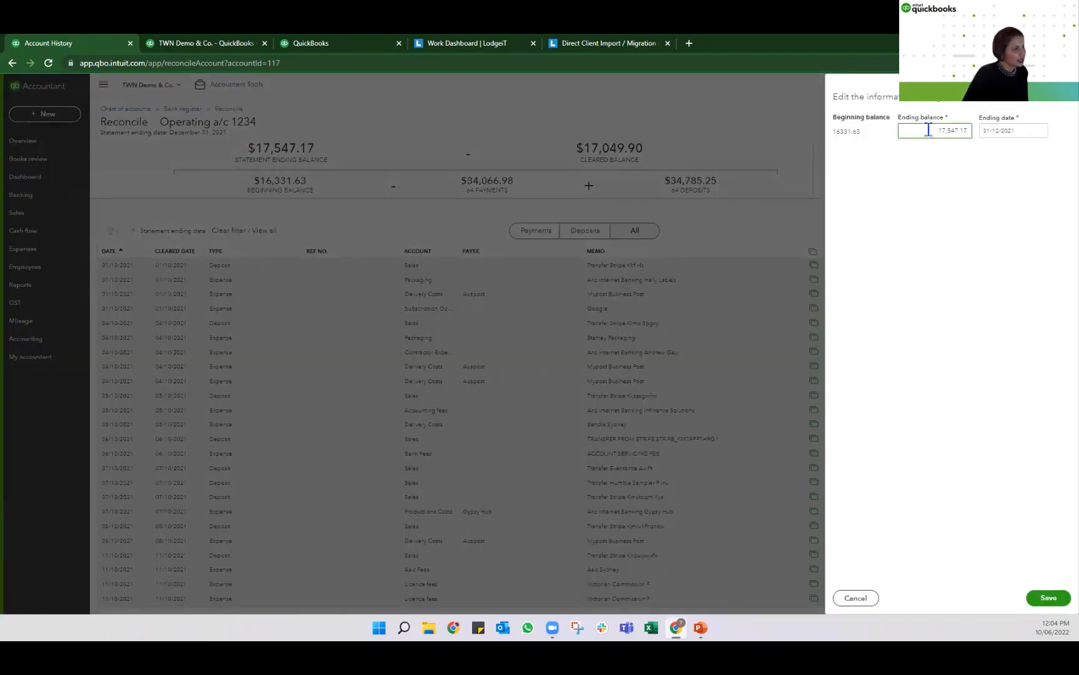
drag(930, 130, 1019, 151)
text(0)
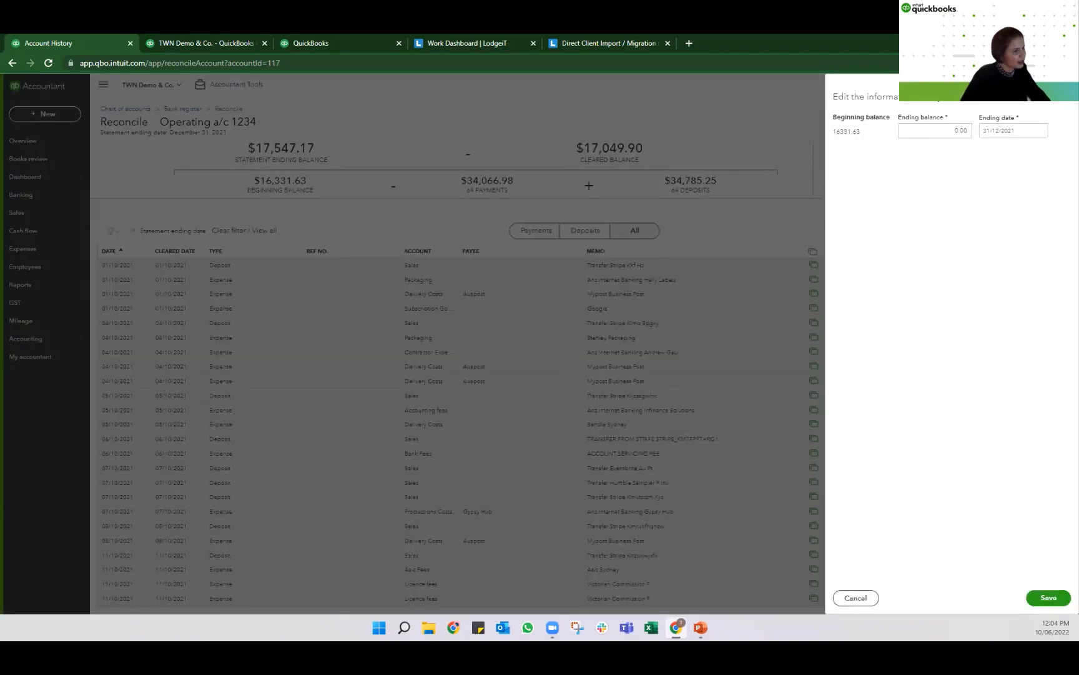
click(1049, 598)
- Copy the reconciliation difference amount and save it as the statement ending balance, 17,049.90
mouse_move(966, 161)
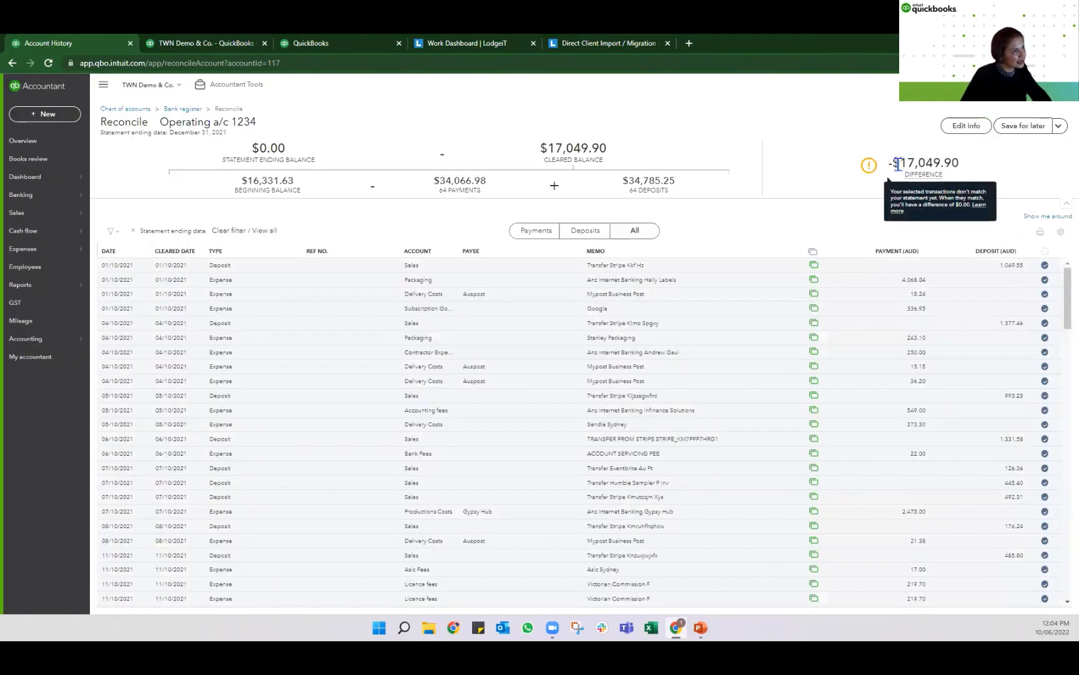
drag(900, 162, 961, 162)
drag(954, 160, 962, 161)
key(ctrl+c)
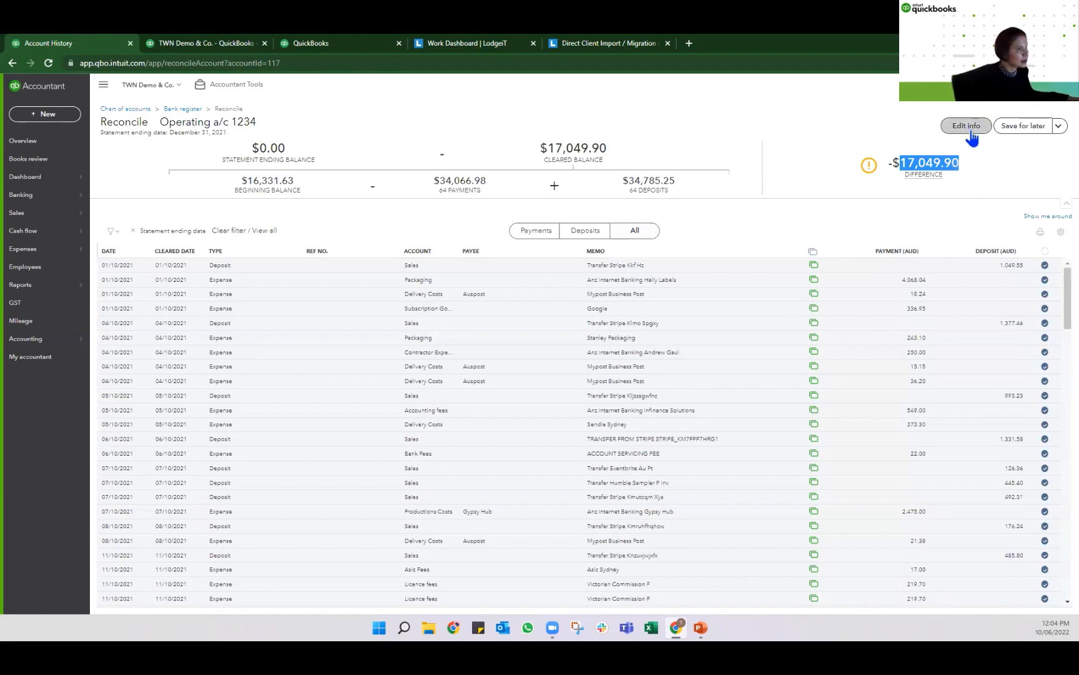
click(965, 126)
key(ctrl+v)
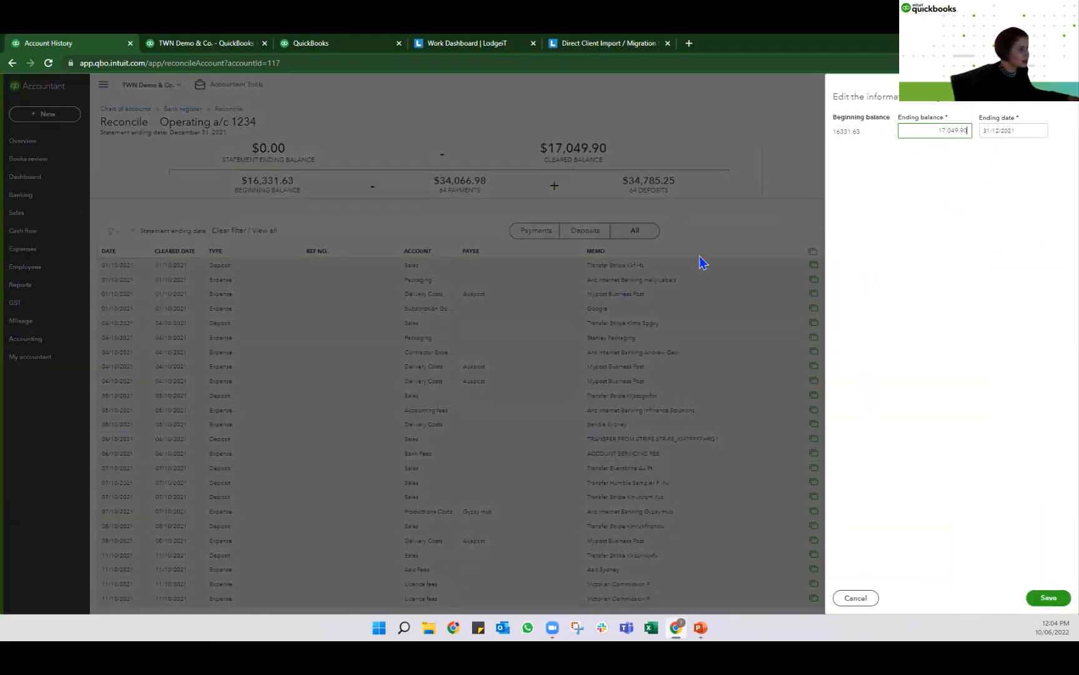
click(1048, 597)
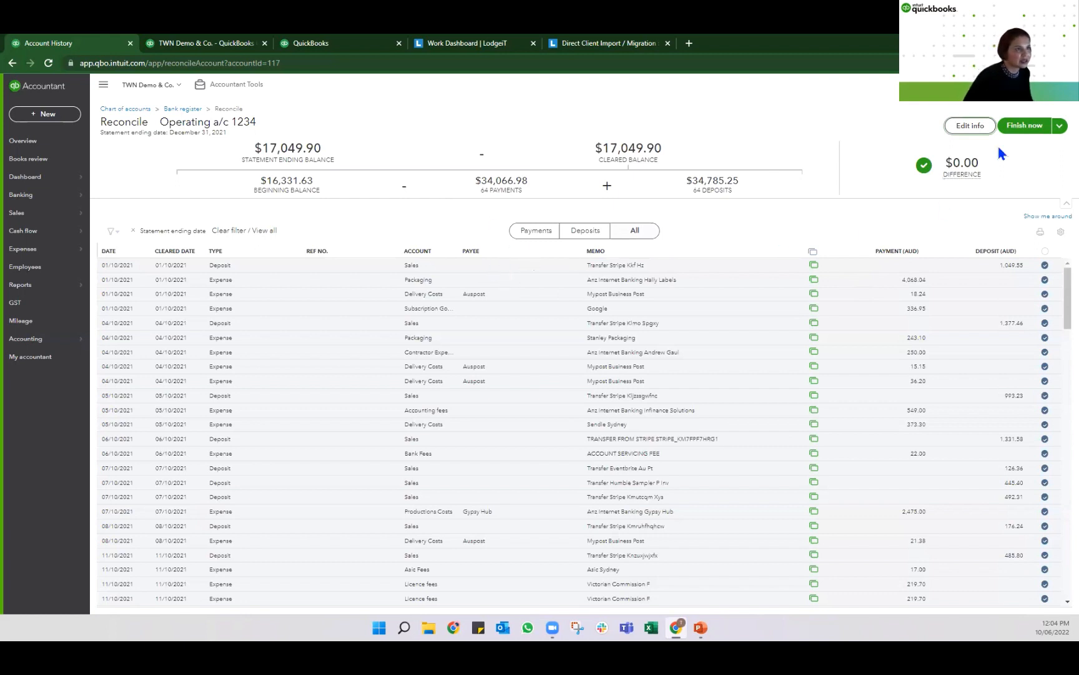
- Finish the reconciliation of Operating a/c 1234 and close the browser tab with the Business Snapshot report
click(1024, 127)
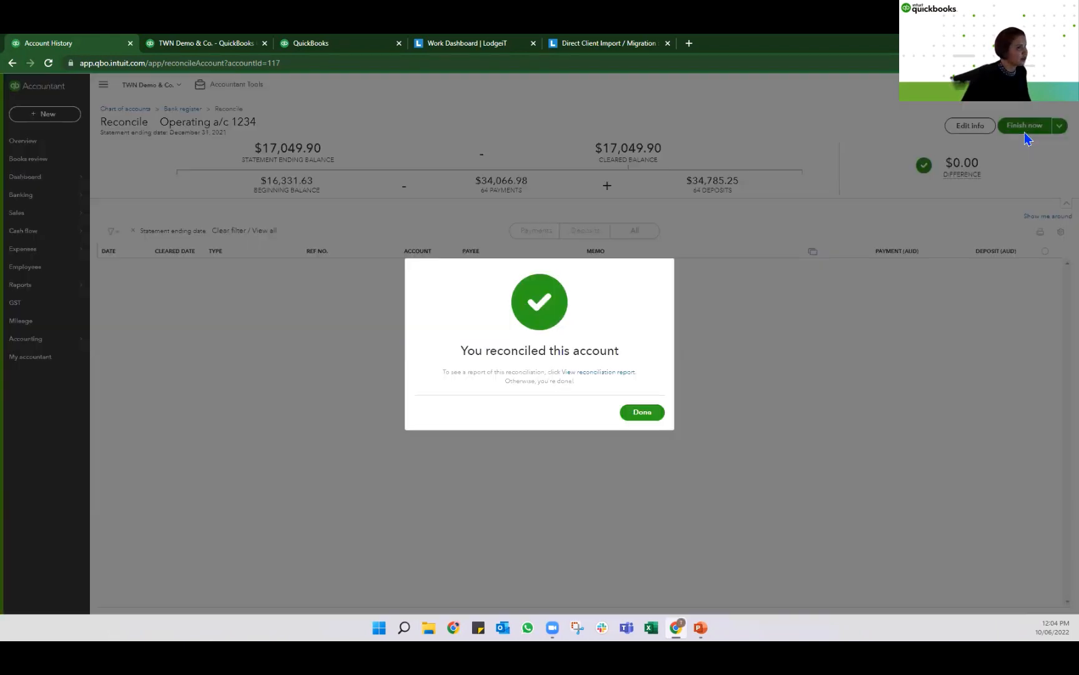
click(642, 414)
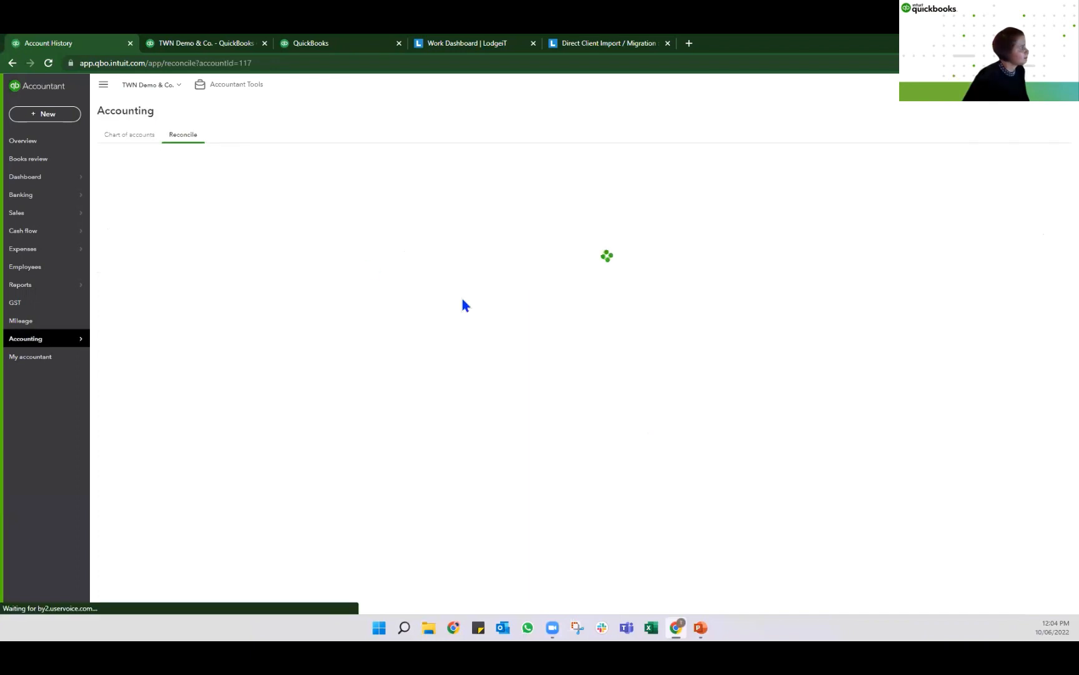
click(212, 47)
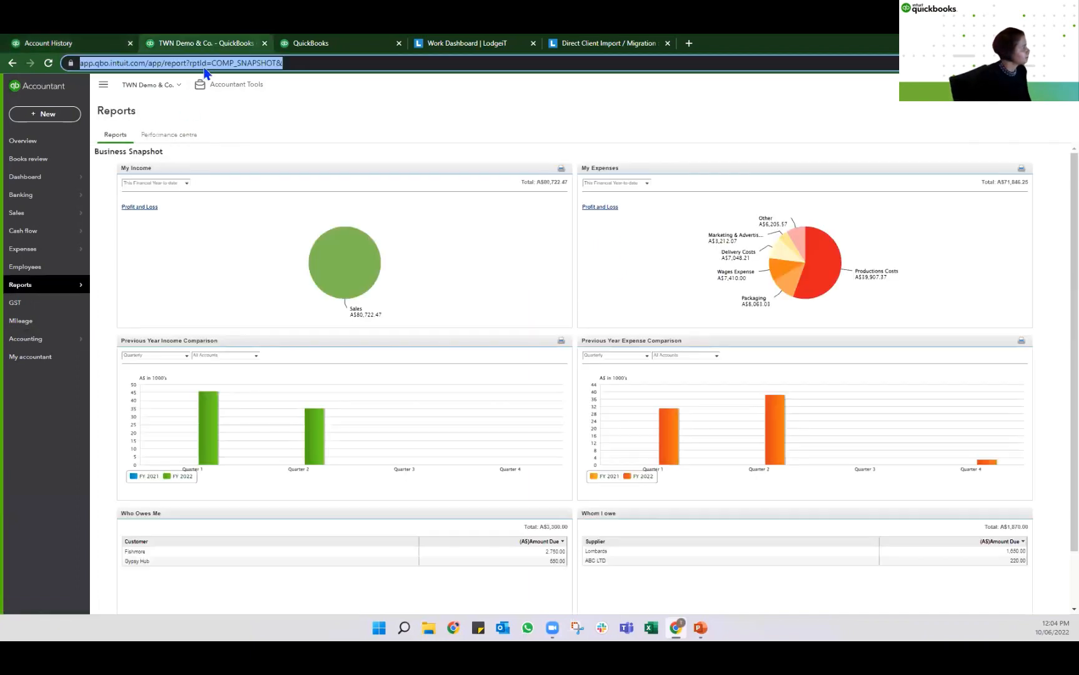
click(103, 49)
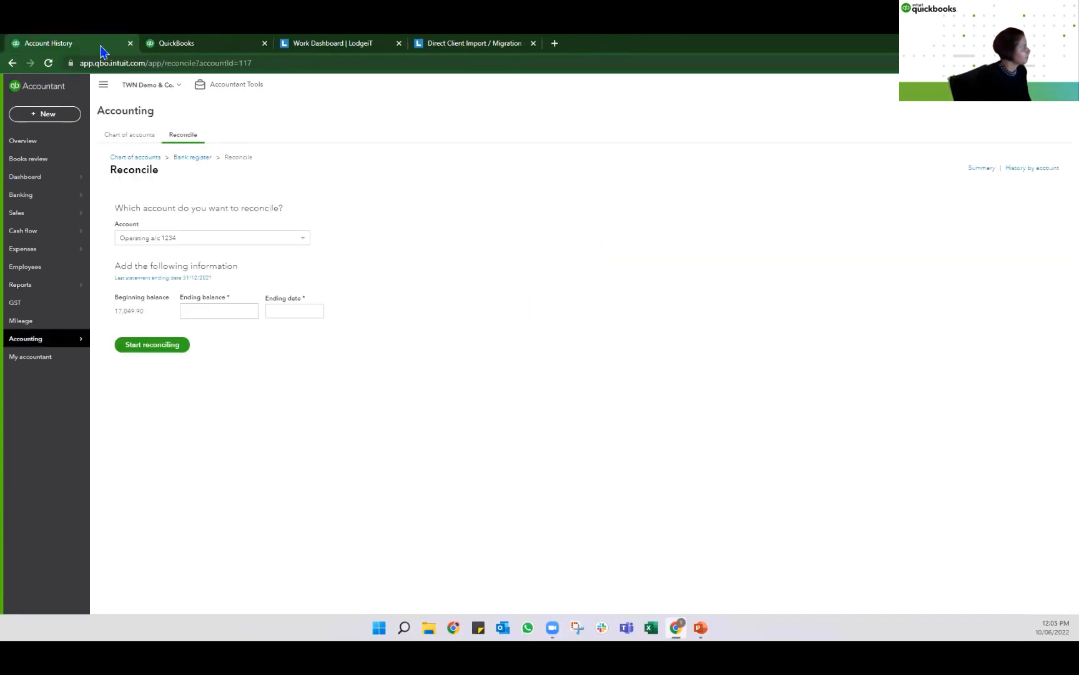
- Return to the account reconciliation section of the Books review and change the review period to Quarter 2 (Oct - Dec 2021)
click(56, 162)
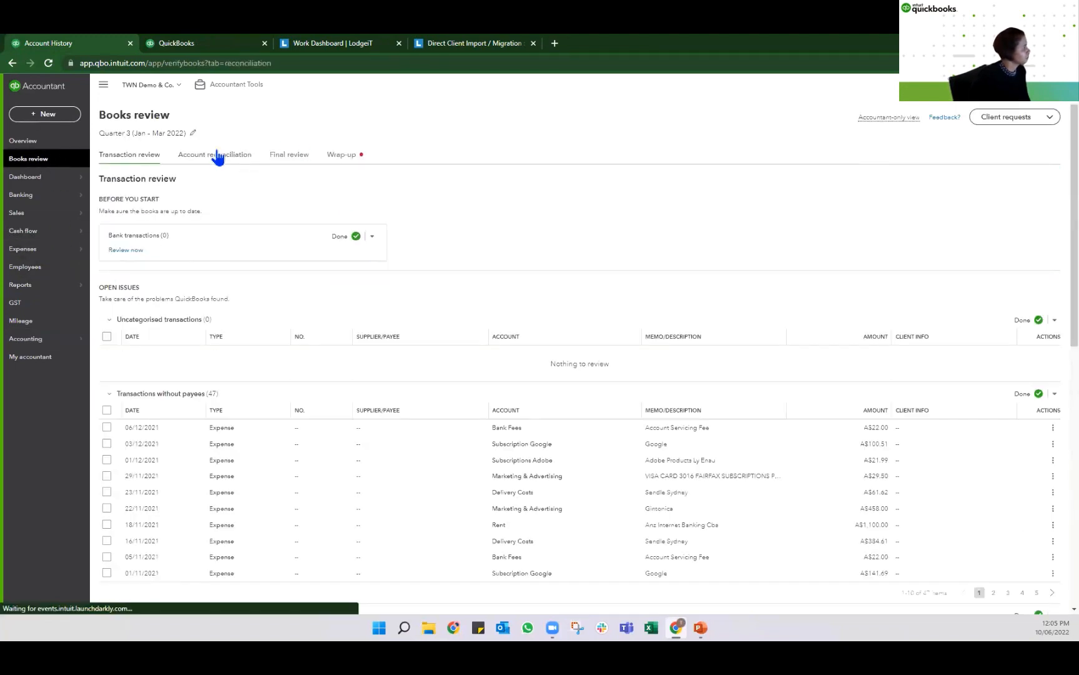
click(215, 154)
click(179, 135)
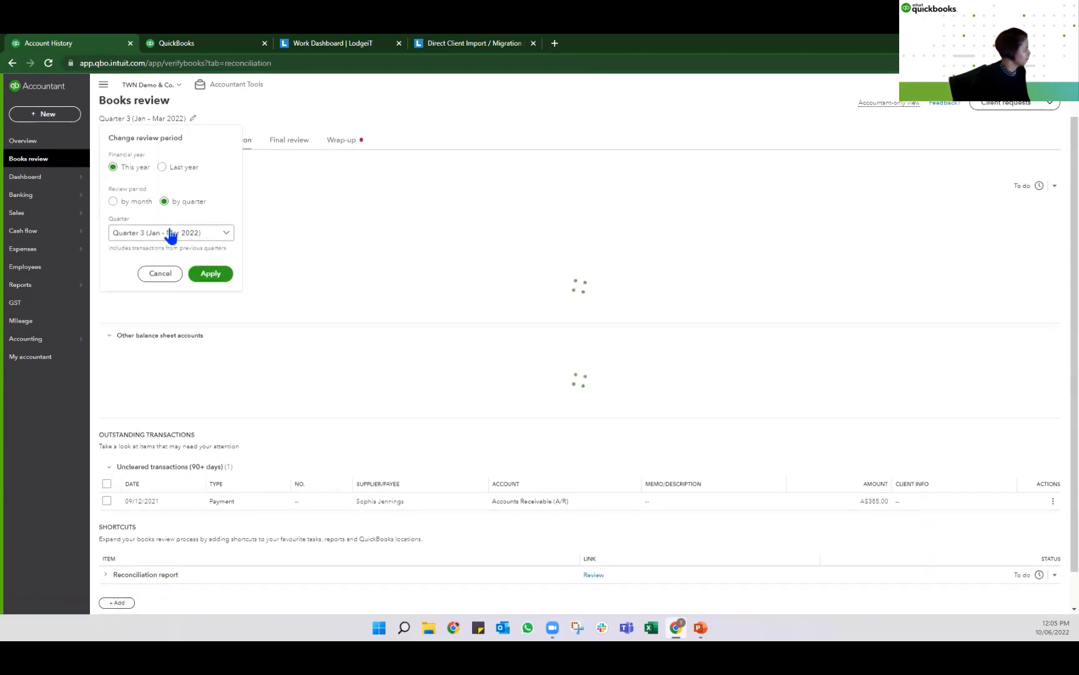
click(207, 232)
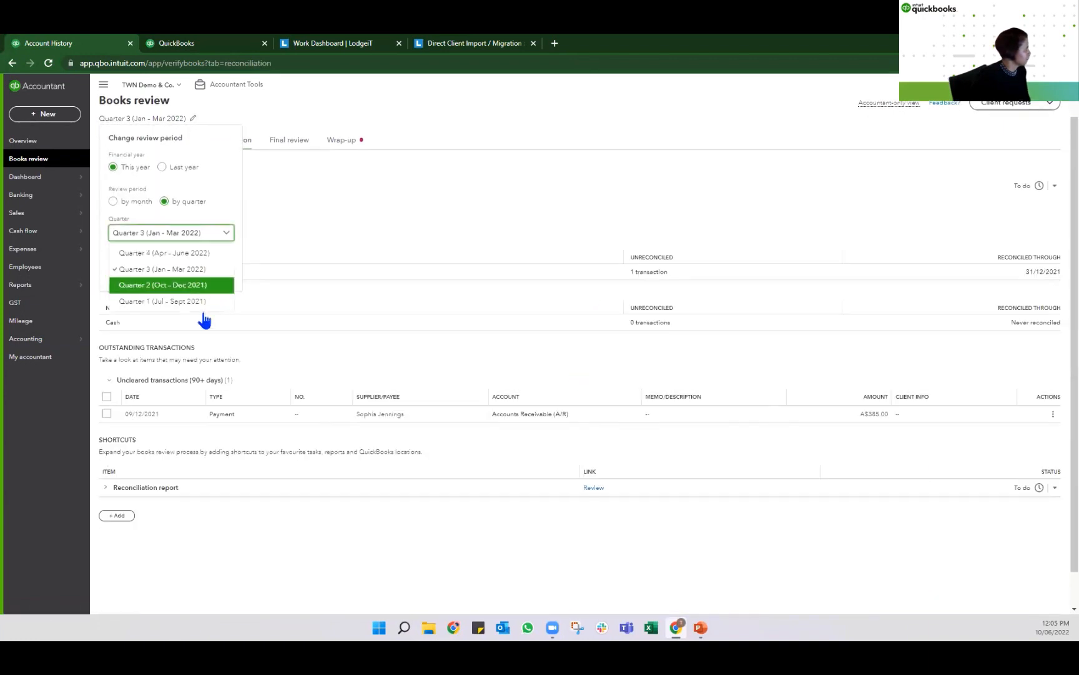
click(188, 286)
click(211, 274)
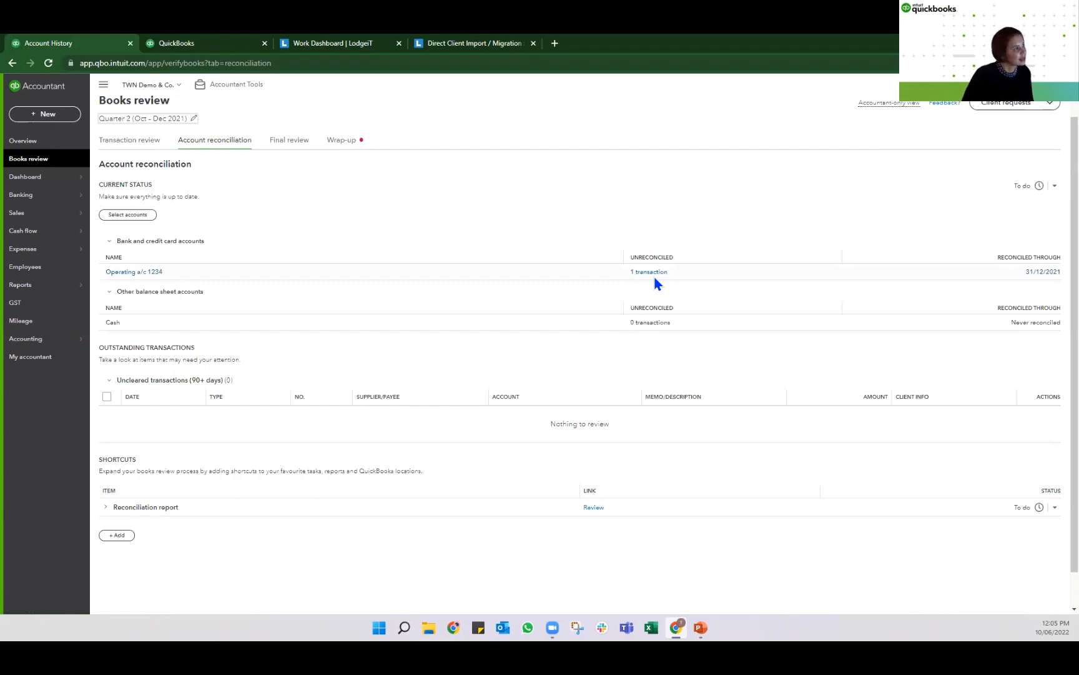
scroll(683, 349, down, 1)
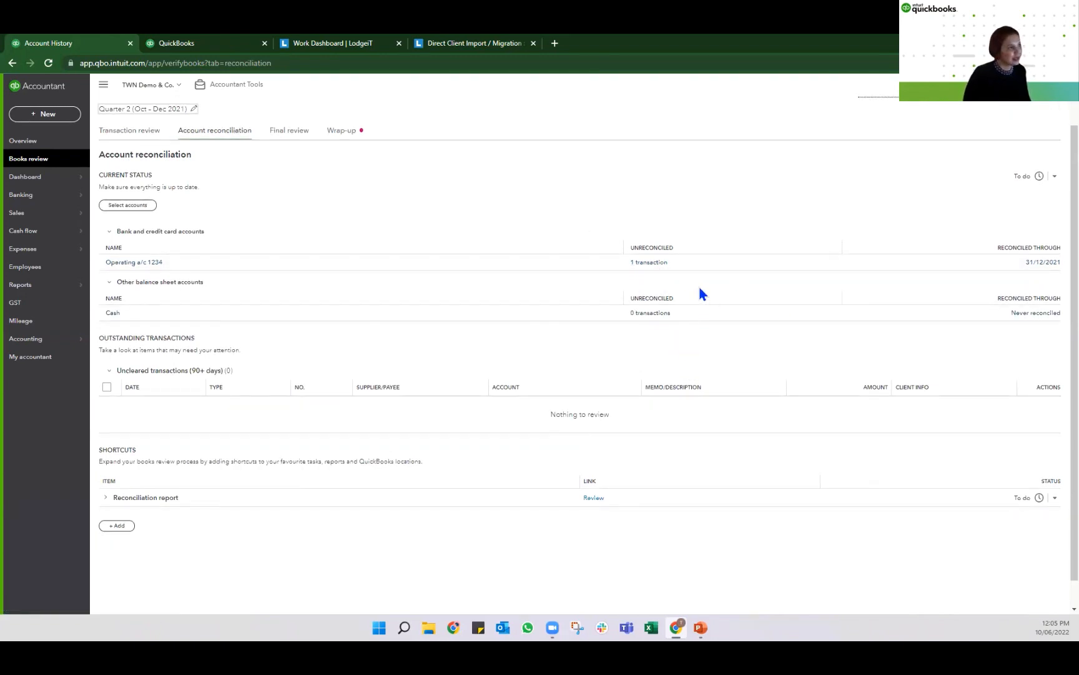
- Open the Reconciliation report shortcut and examine the uncleared transactions in the Operating a/c 1234 report for the period ending 31/12/2021
scroll(683, 286, down, 1)
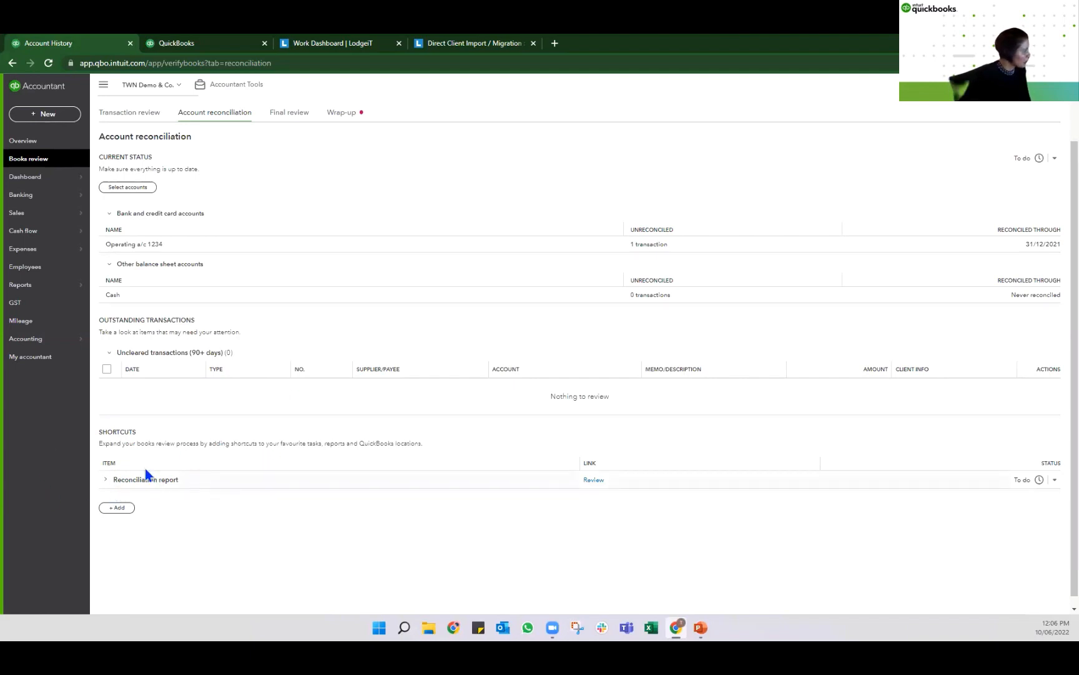
click(593, 480)
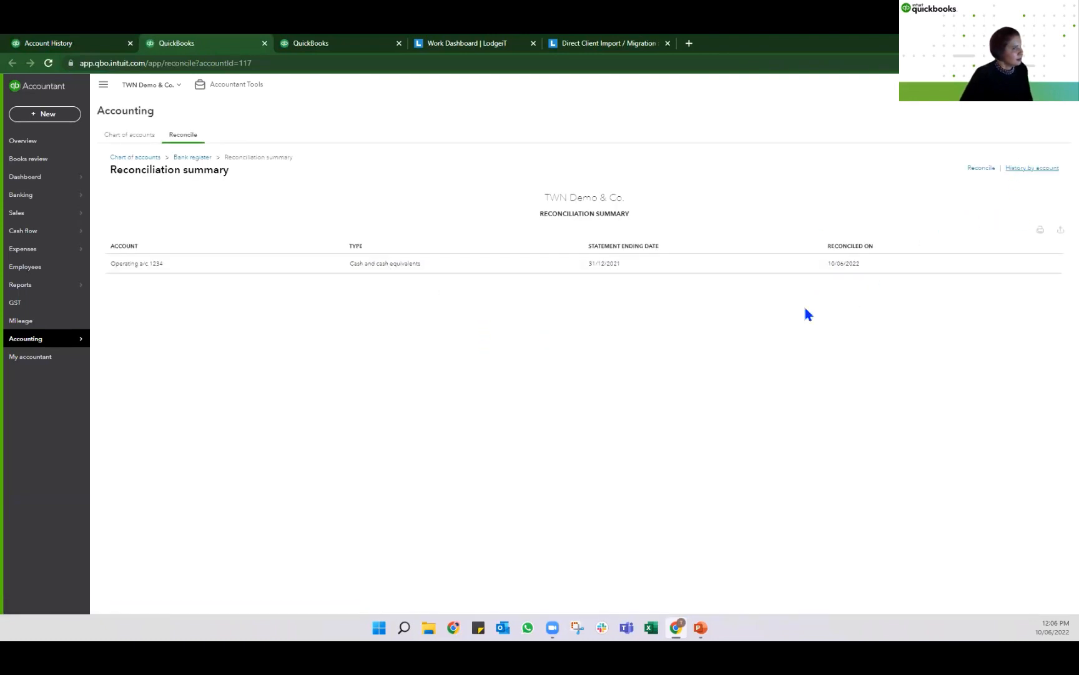
click(1012, 169)
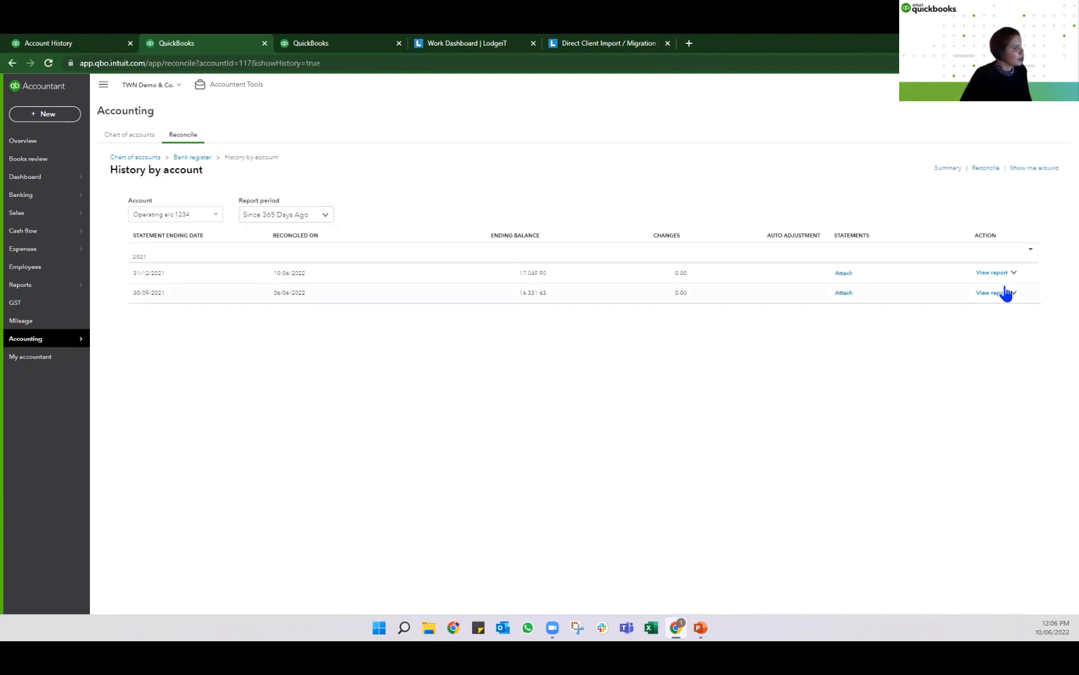
click(990, 277)
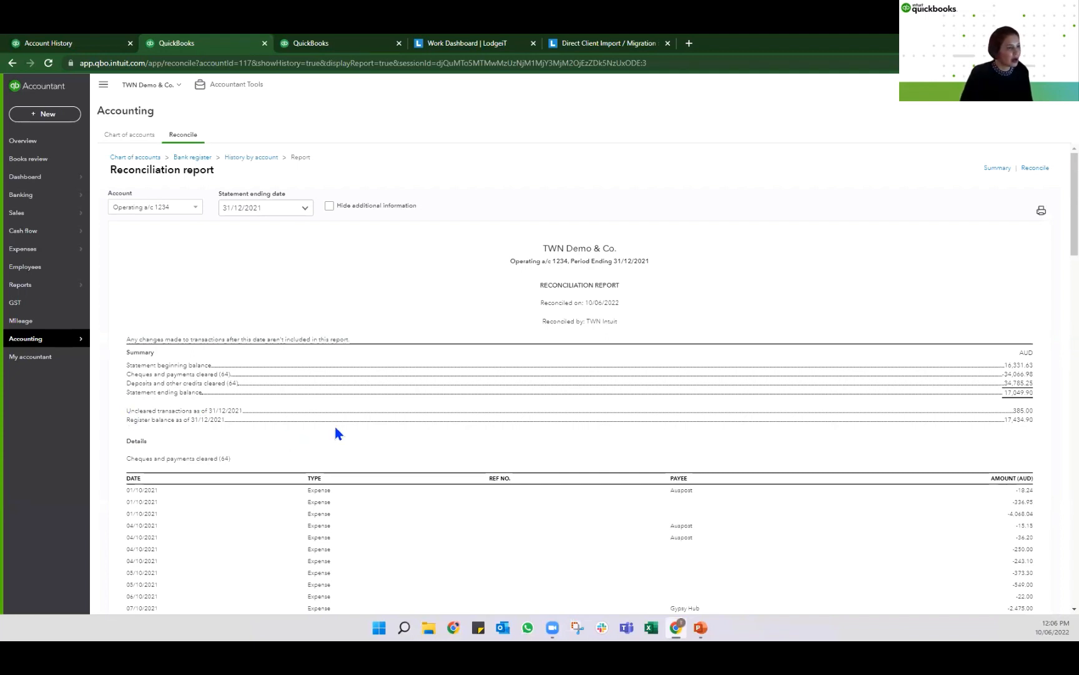
mouse_move(129, 410)
mouse_down()
mouse_move(370, 417)
mouse_move(127, 405)
mouse_up()
drag(1040, 417, 1039, 414)
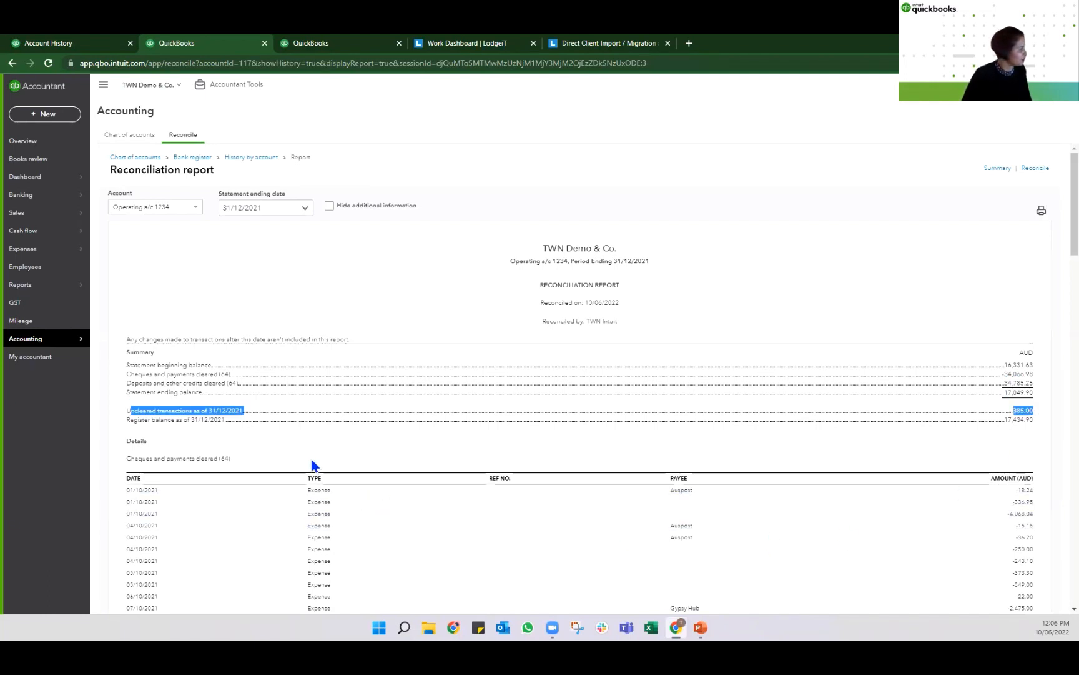
- Return to the Books review, open the final review and change the review period to Quarter 3 (Jan - Mar 2022)
click(95, 42)
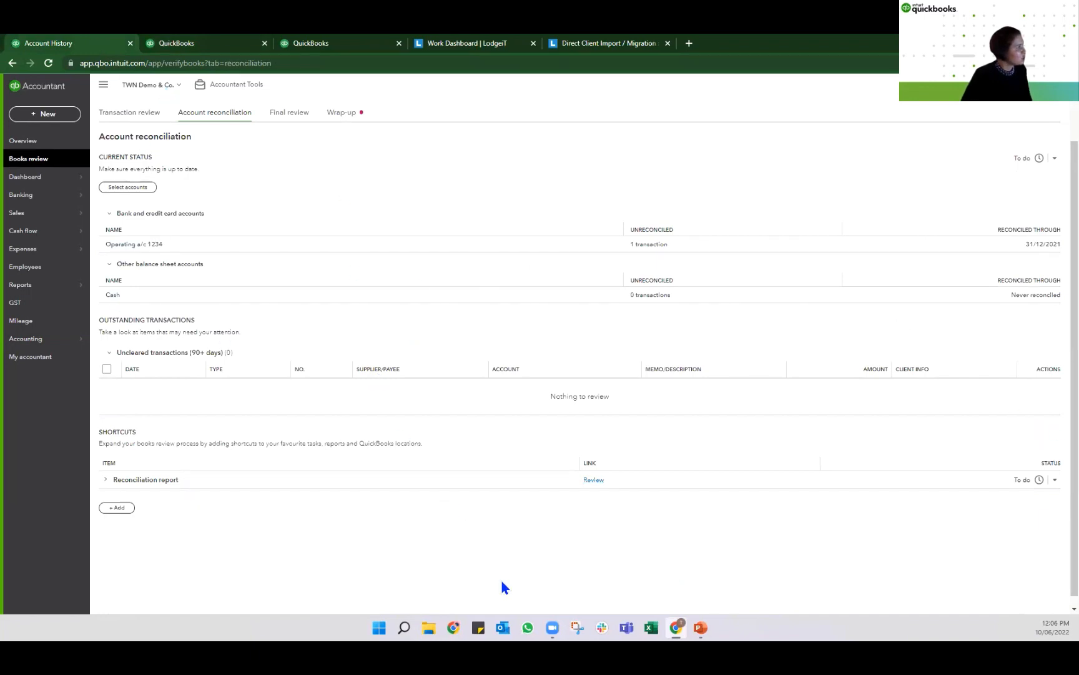
click(290, 117)
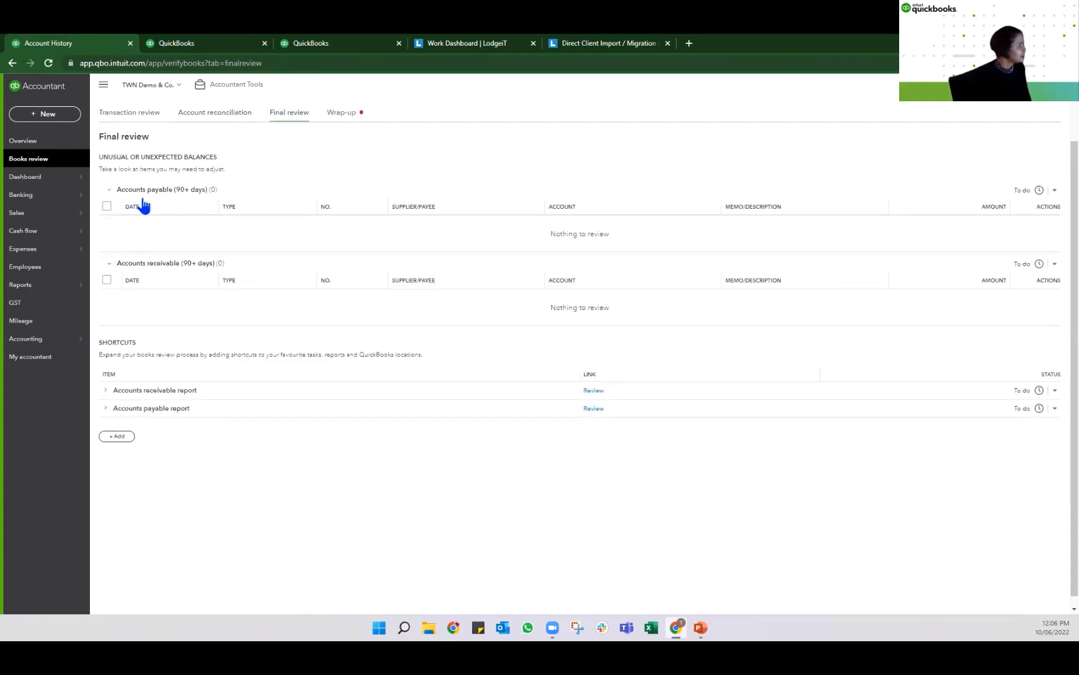
scroll(163, 203, up, 1)
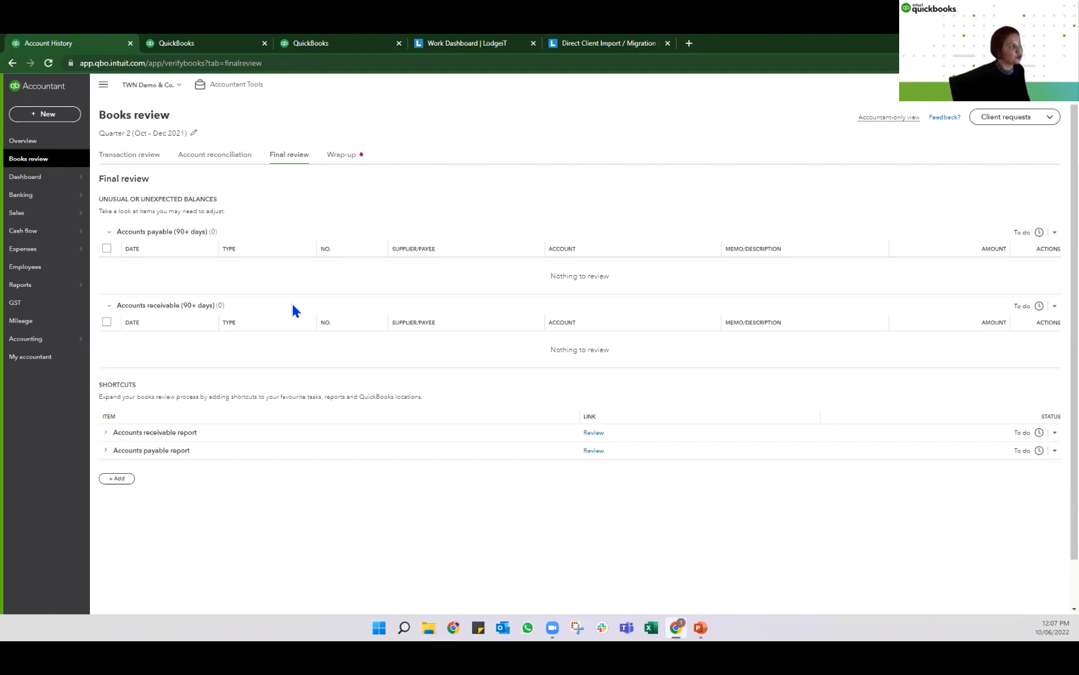
click(170, 133)
click(153, 253)
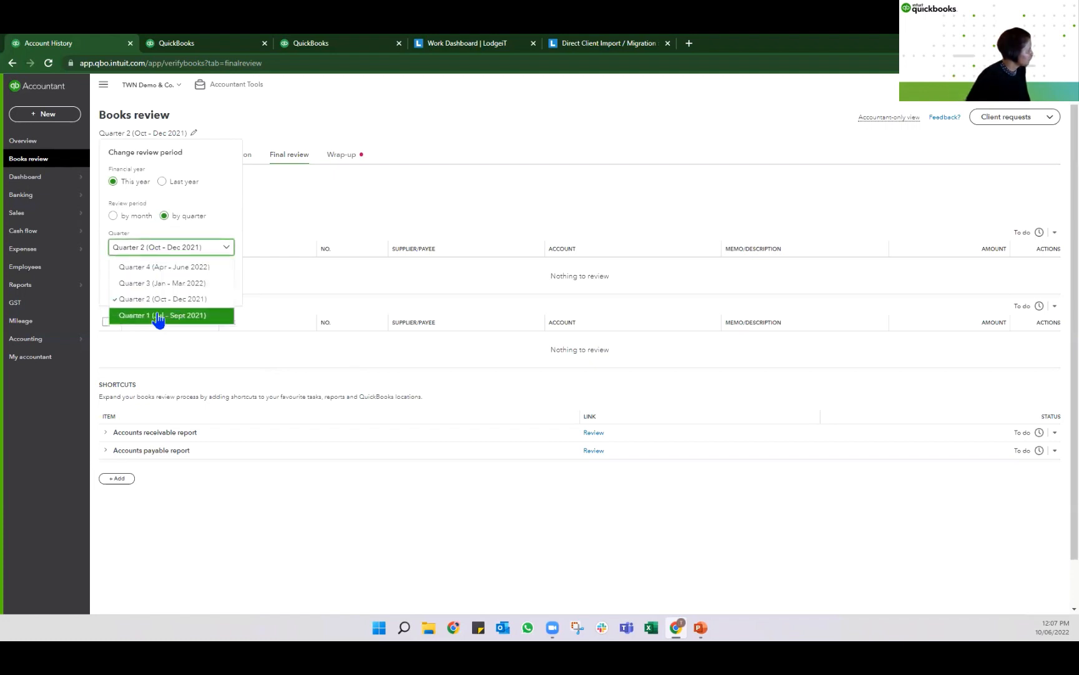
click(159, 284)
click(206, 290)
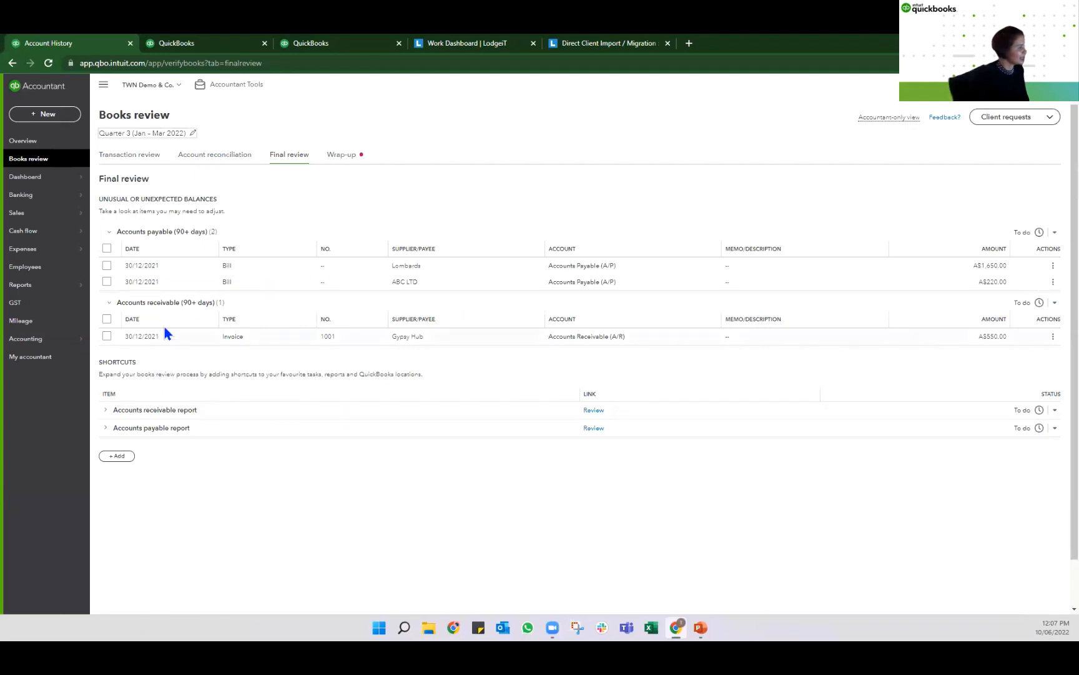
- Open the ABC LTD bill from the overdue accounts payable to inspect its details, and close it without changes
click(148, 234)
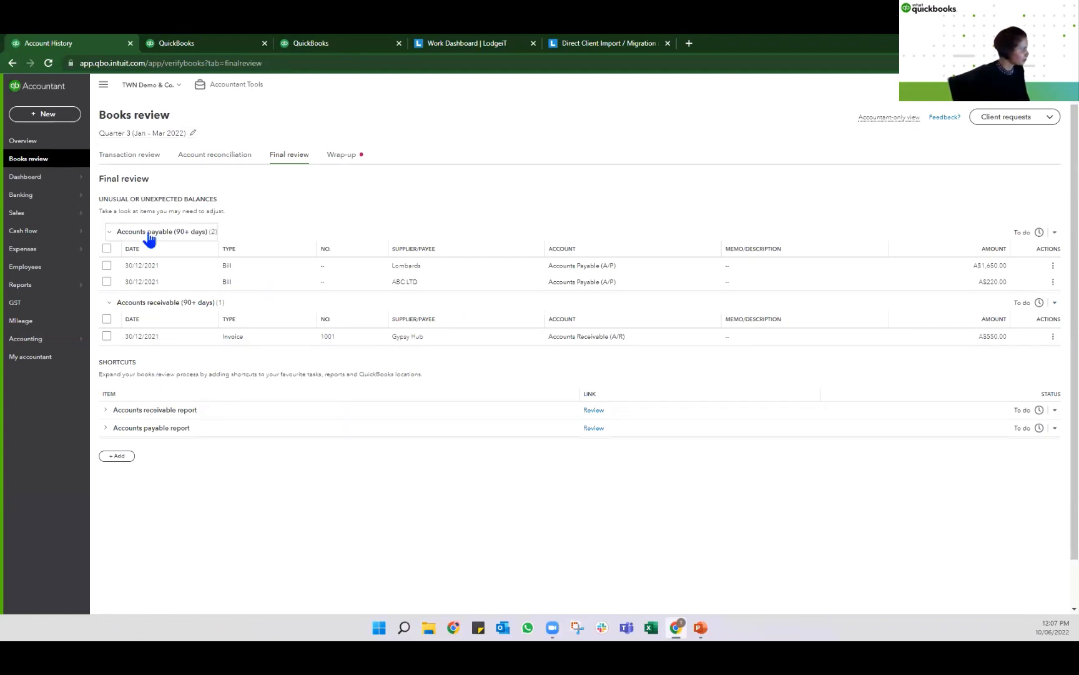
click(112, 232)
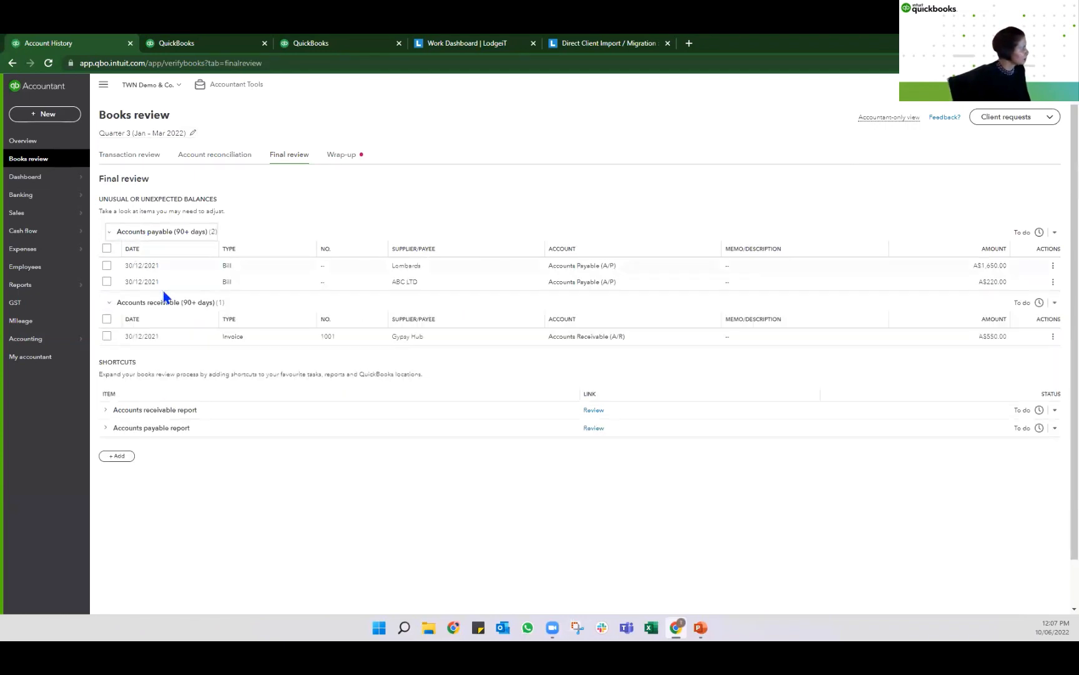
click(227, 283)
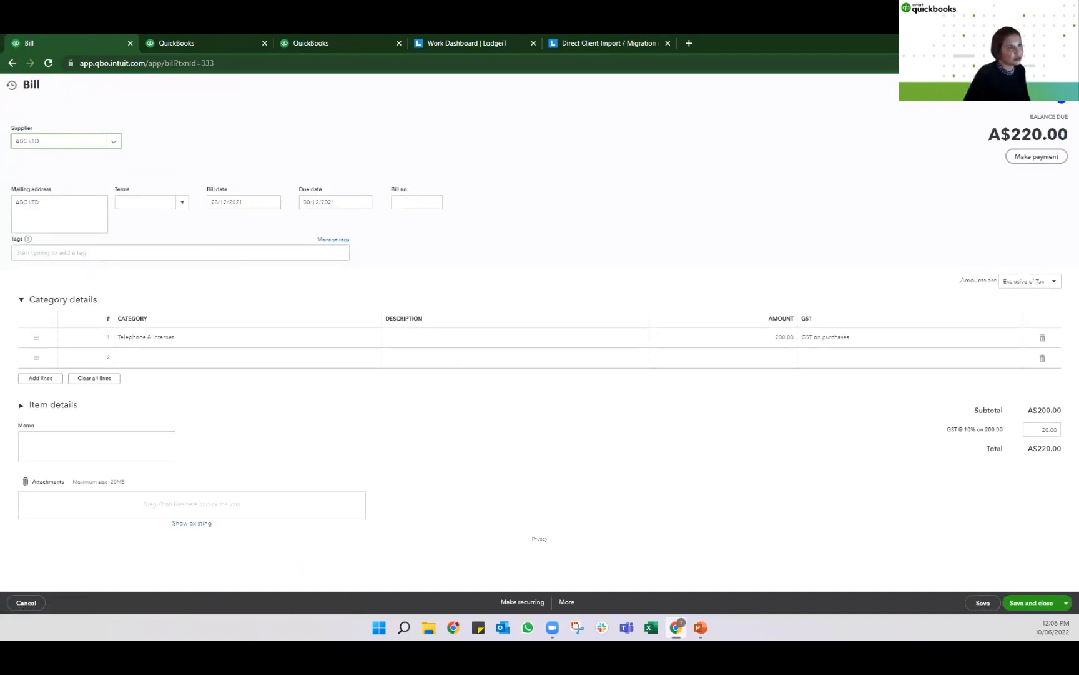
click(1058, 88)
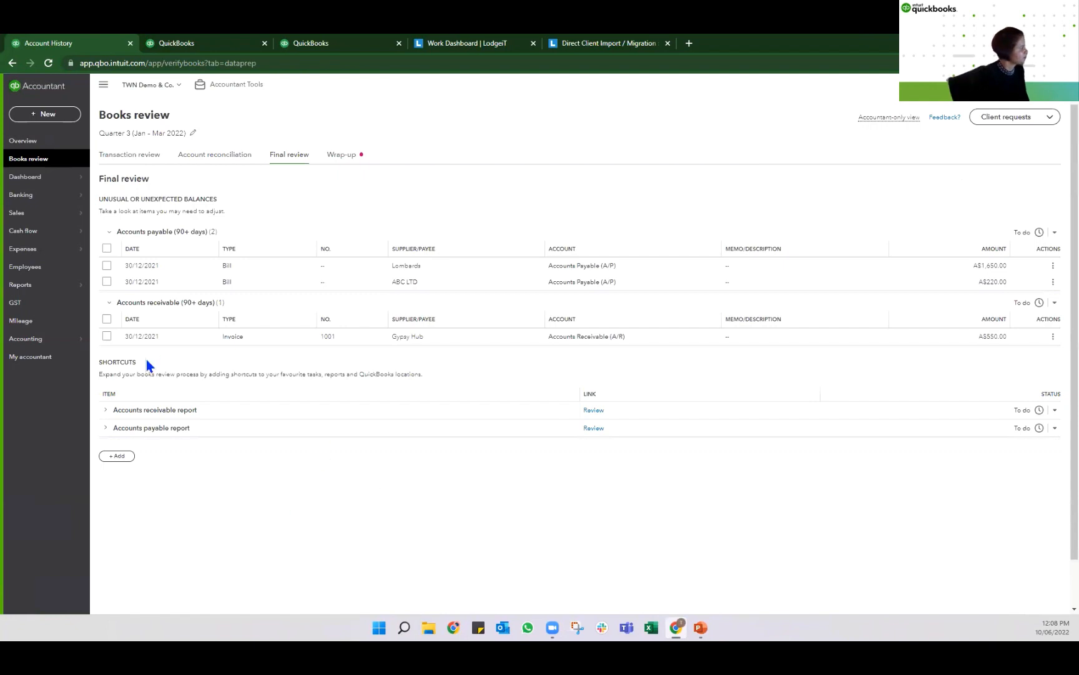
- Open the Accounts receivable report from the final review shortcuts and look at its ageing period and minimum days past due settings
click(155, 413)
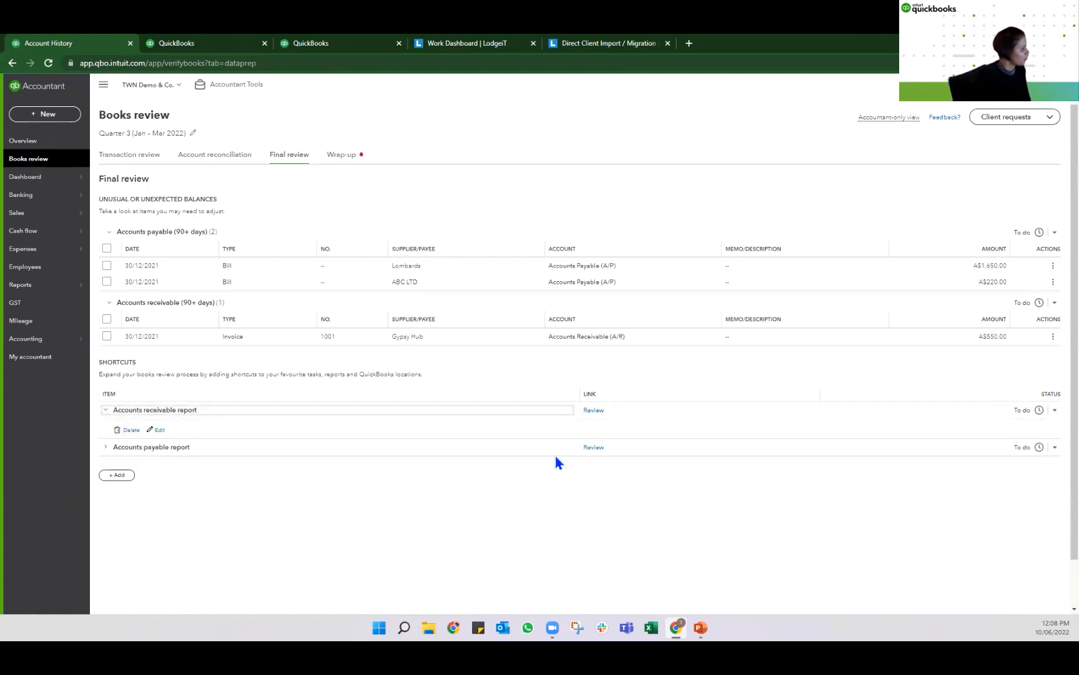
click(593, 411)
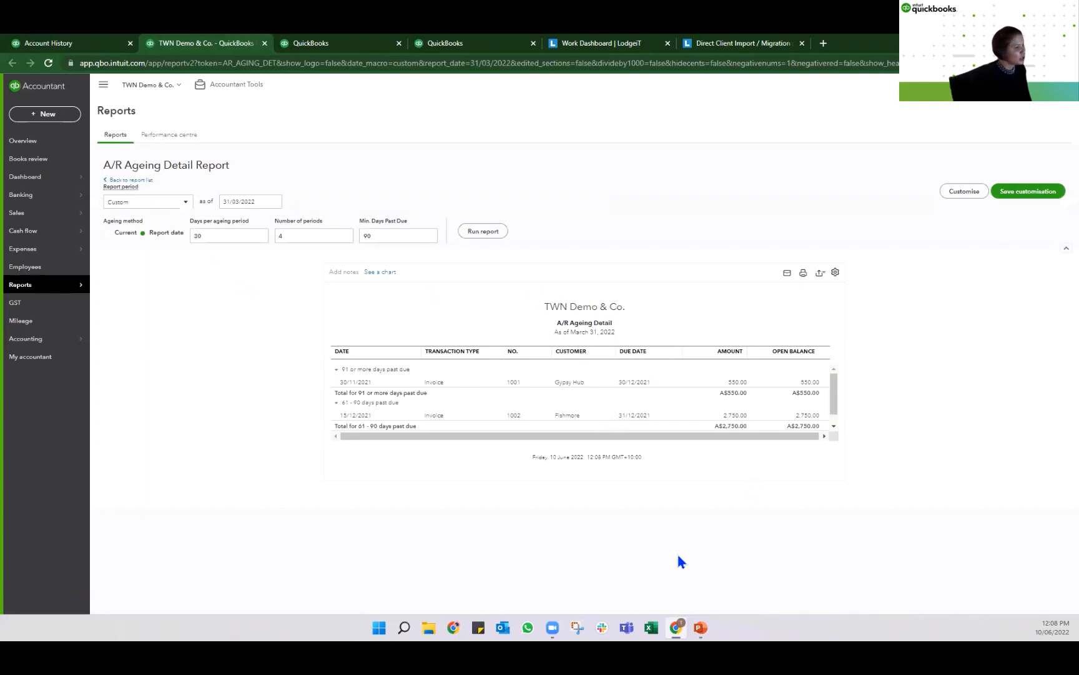
double_click(216, 236)
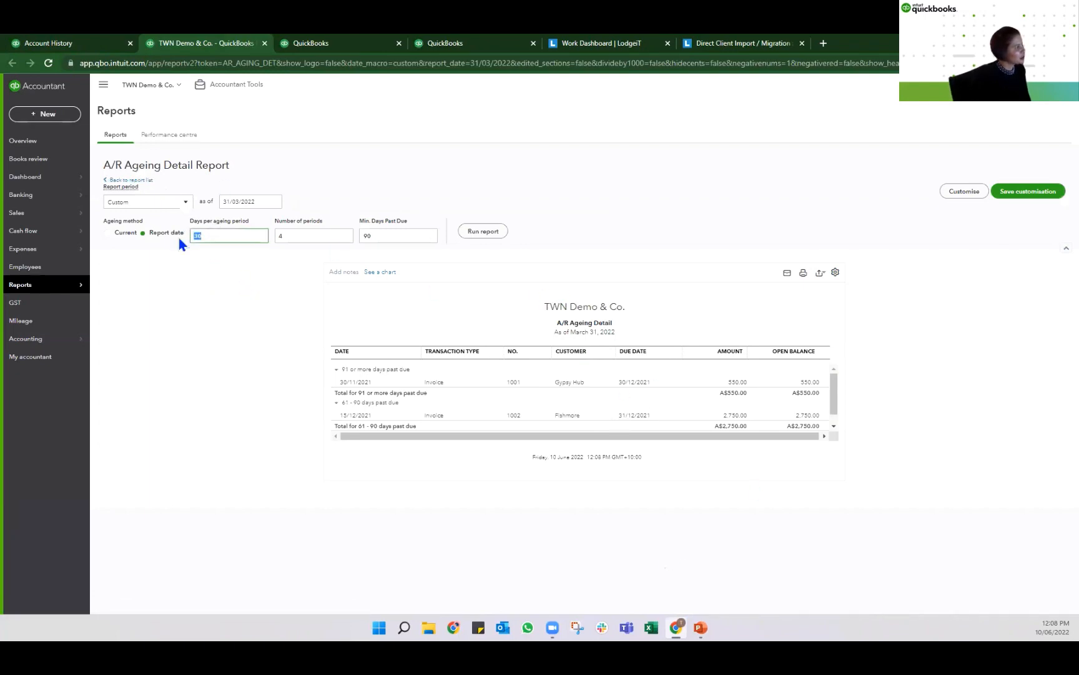
double_click(400, 236)
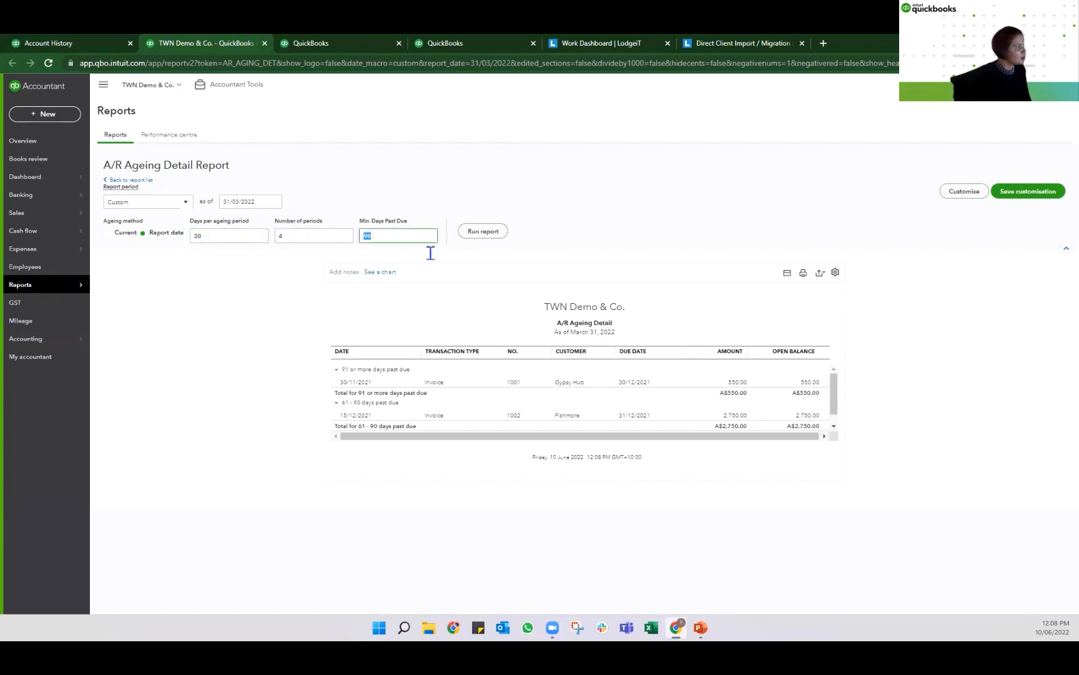
- Run the A/R Ageing Detail report with 15 days per ageing period, 3 periods and a minimum of 30 days past due
double_click(313, 237)
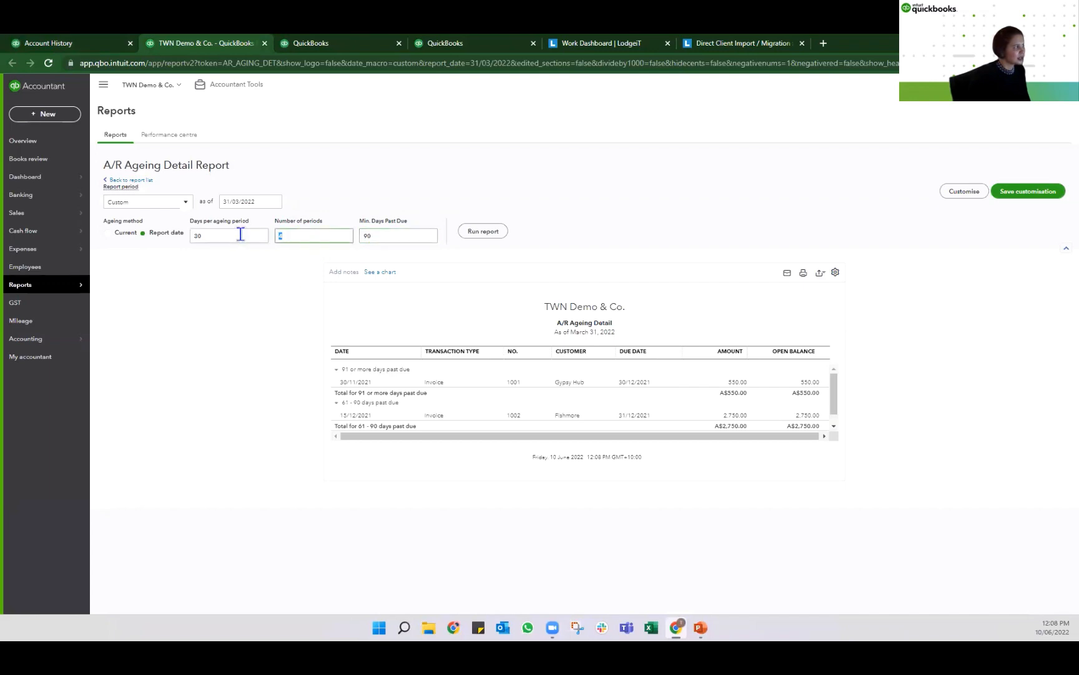
text(3)
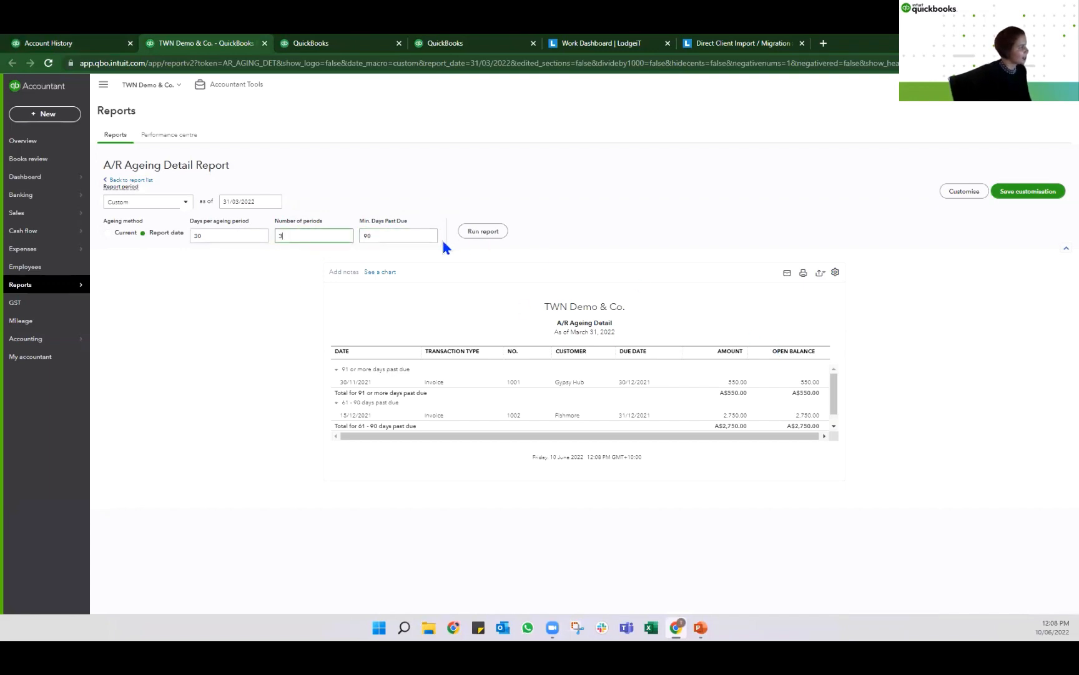
key(Tab)
text(30)
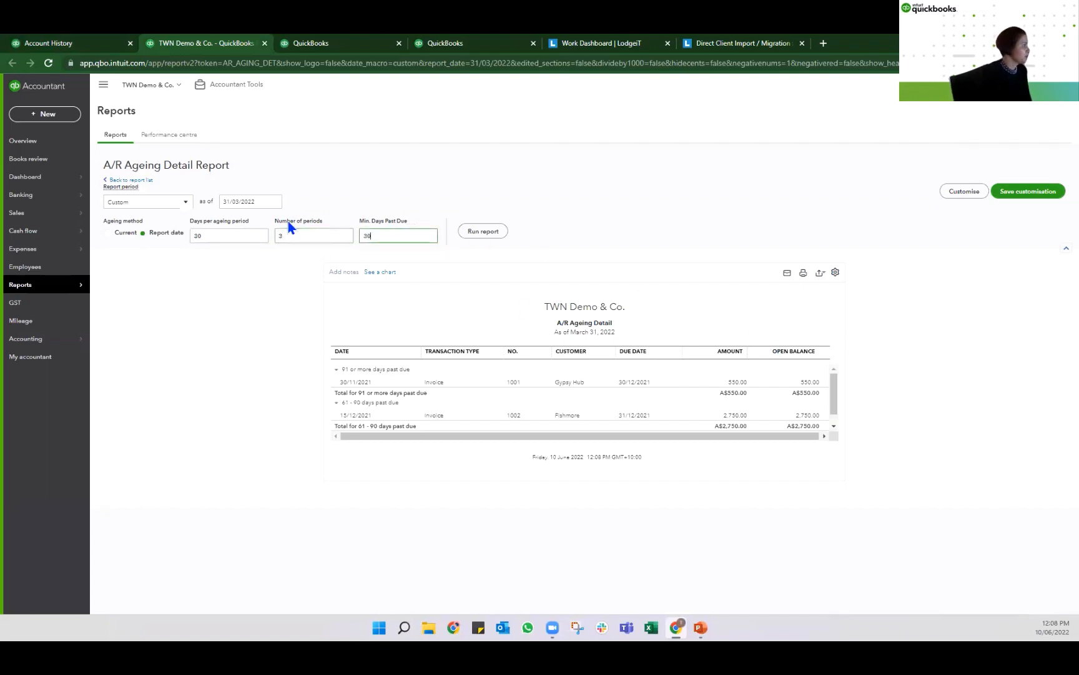
double_click(217, 233)
text(15)
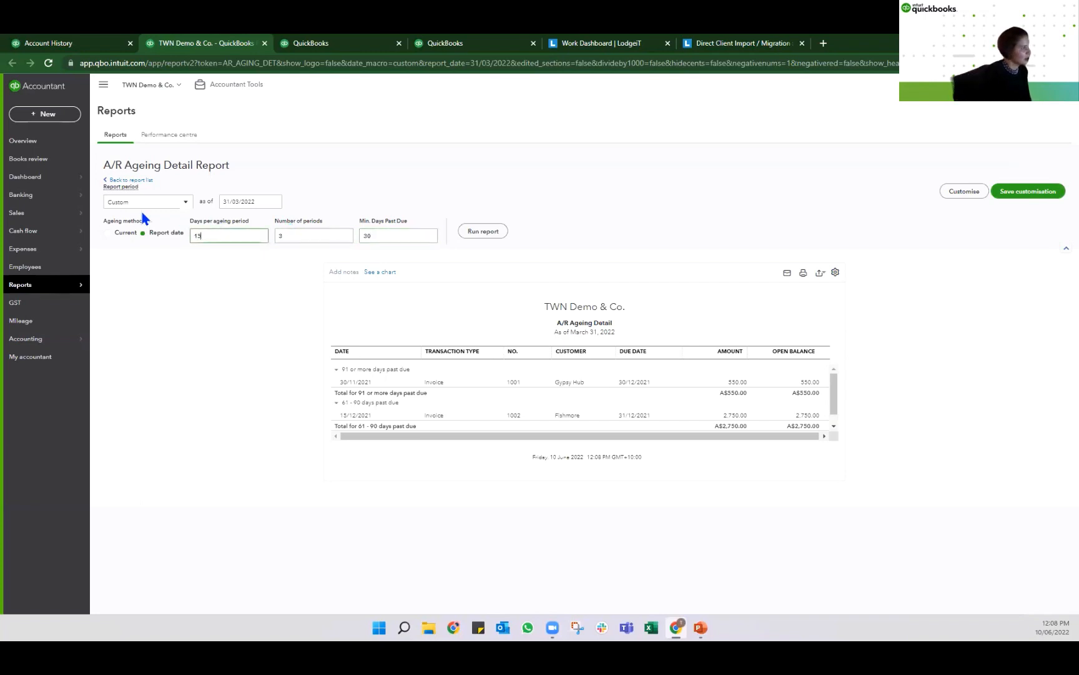
right_click(142, 334)
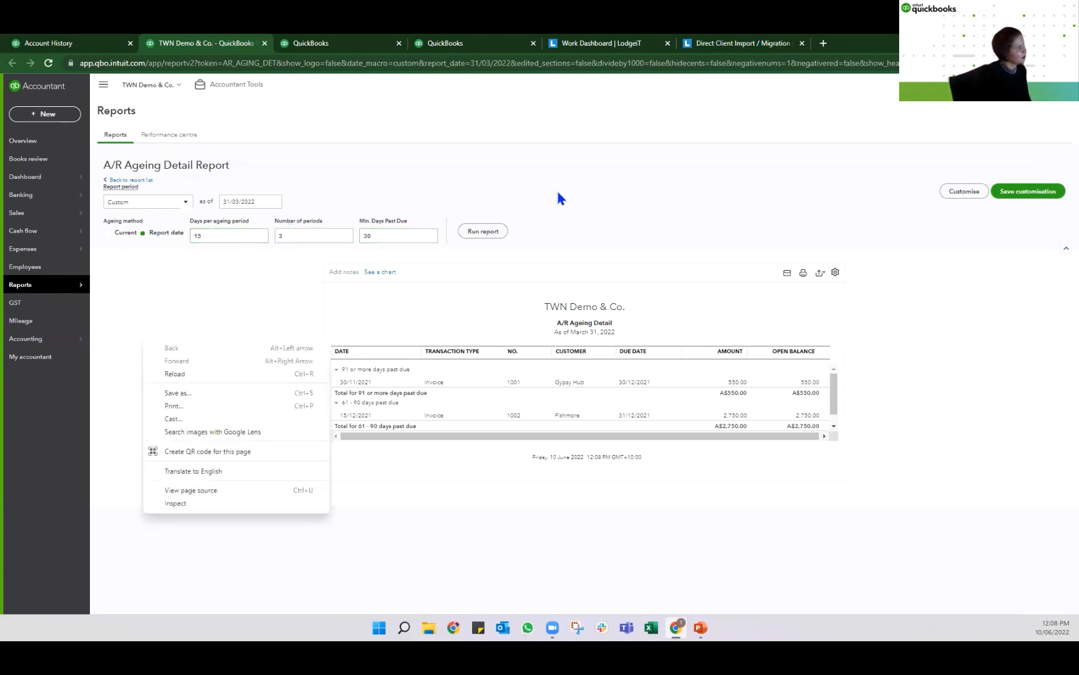
click(483, 231)
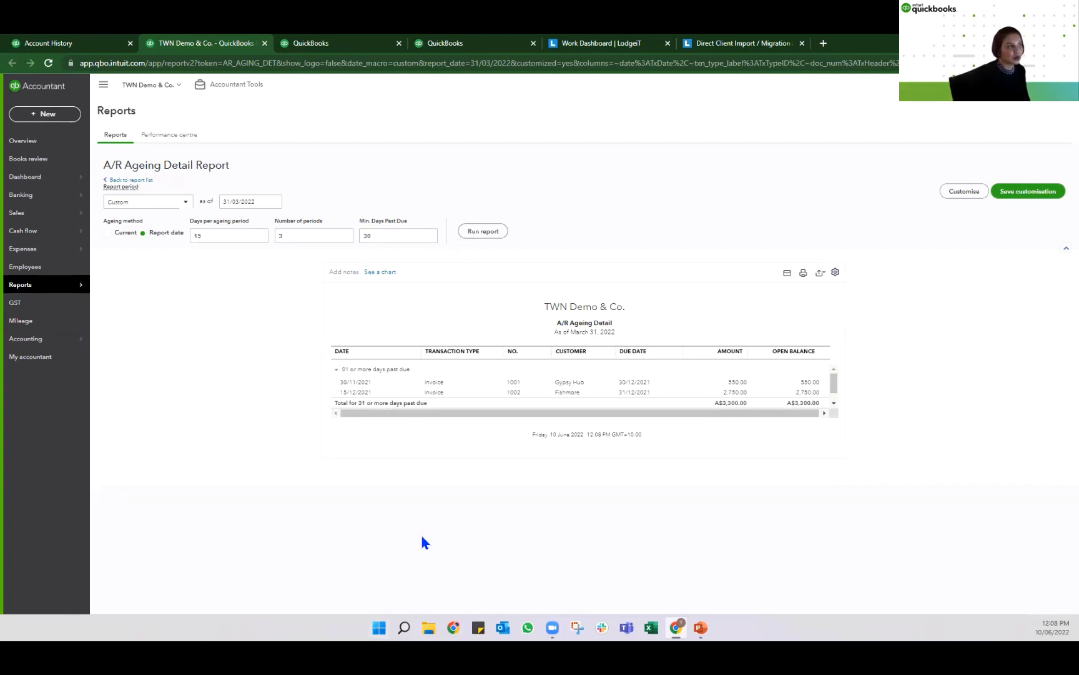
- View the Accounts payable report from the final review shortcuts, and close the ageing report tabs and one reconciliation tab
click(60, 43)
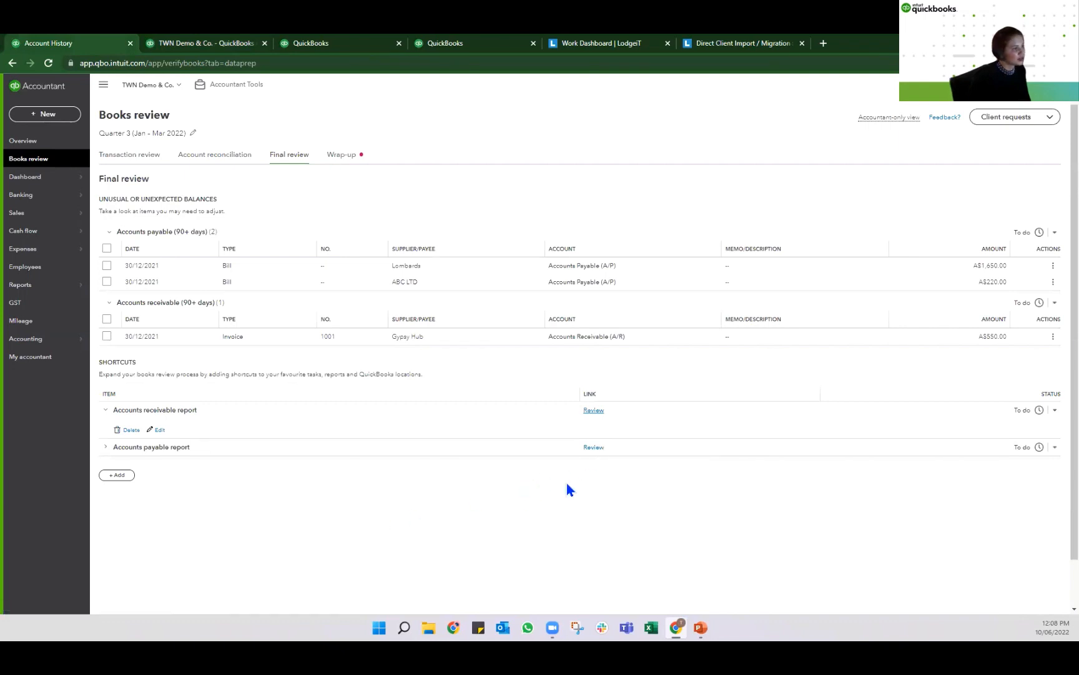
click(593, 447)
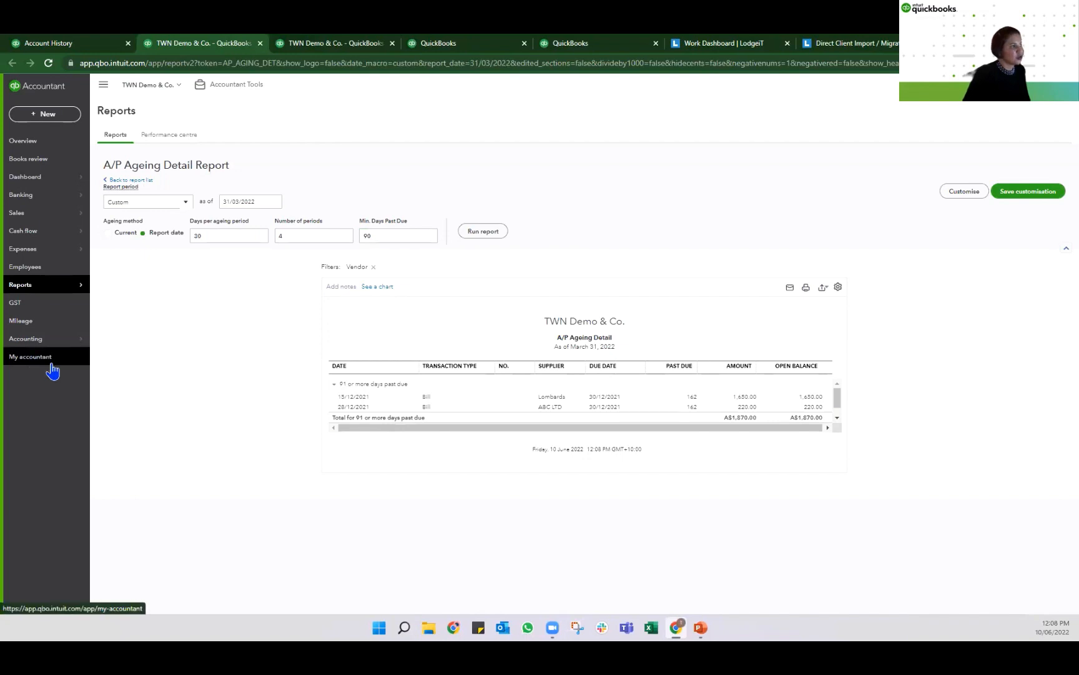
click(260, 43)
click(260, 43)
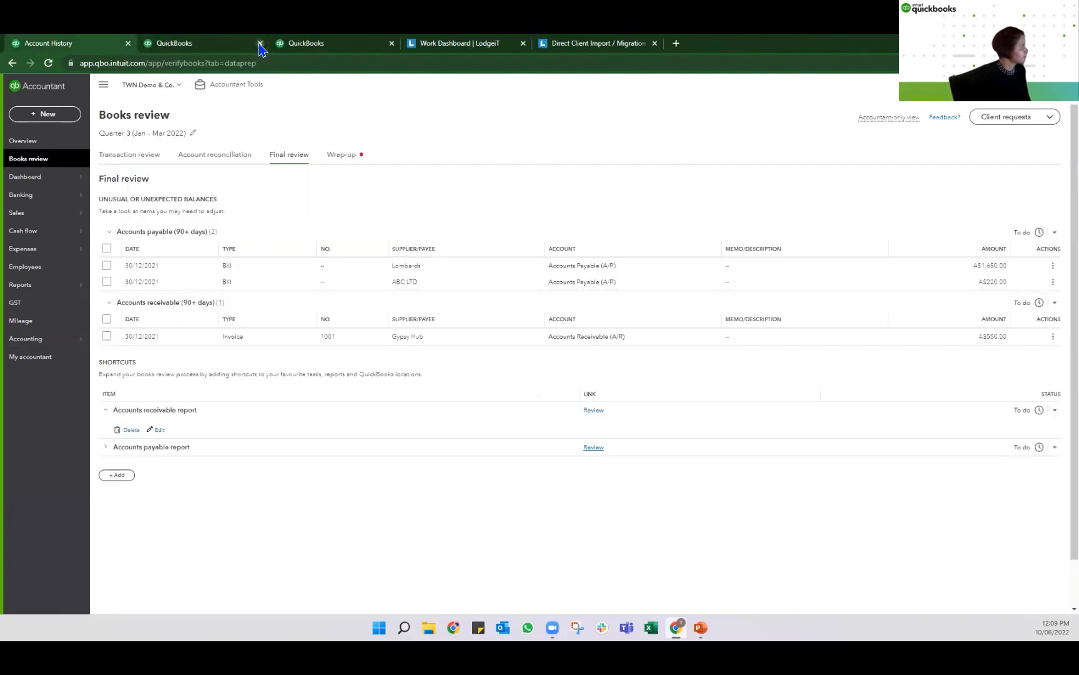
click(260, 43)
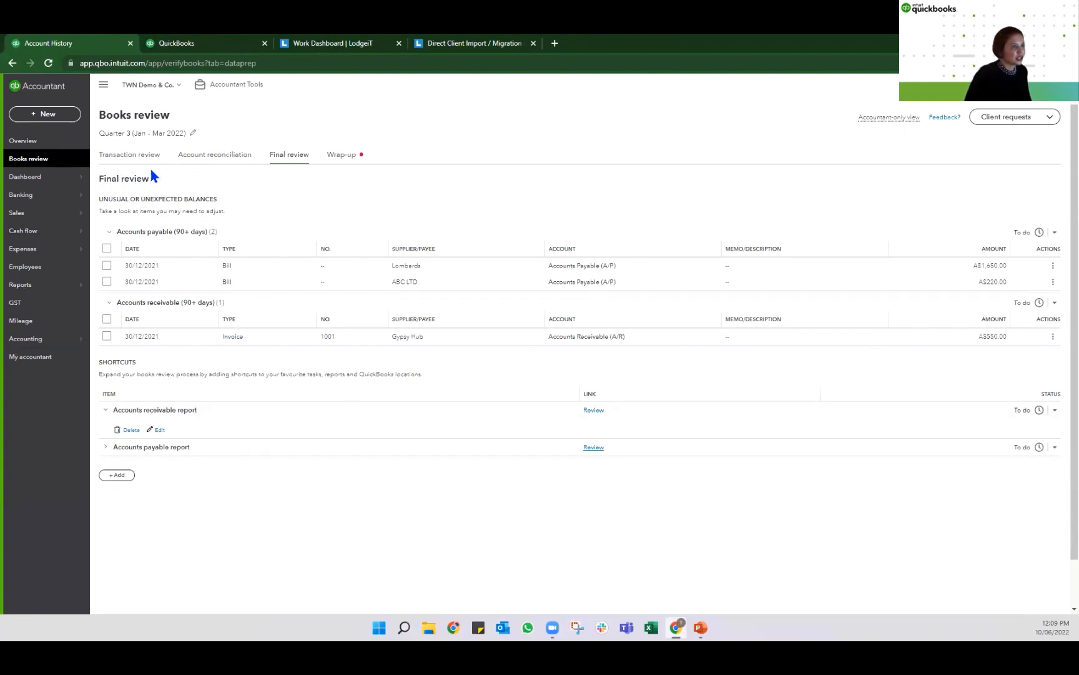
- Open the wrap-up section of the Books review and change the review period to Quarter 2 (Oct - Dec 2021)
click(354, 160)
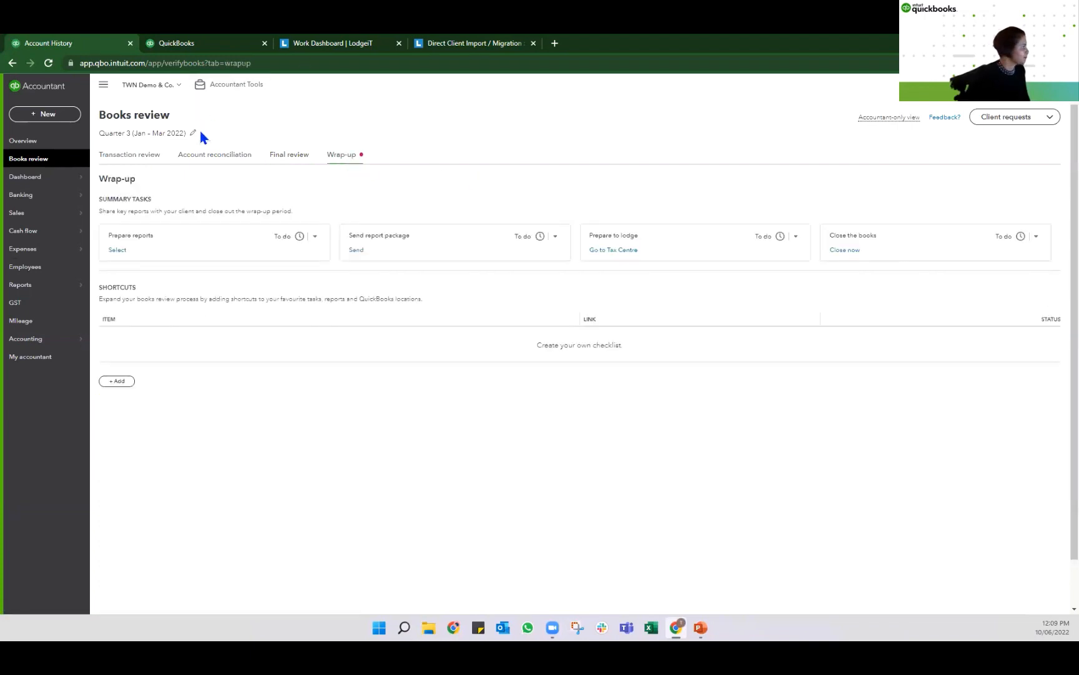
click(178, 137)
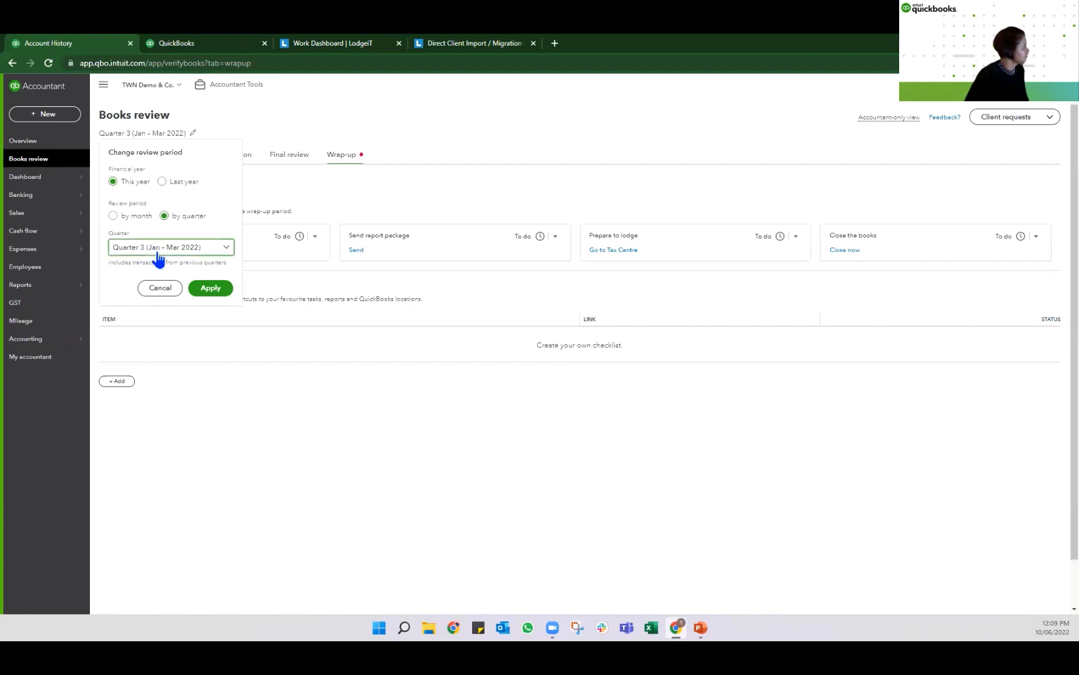
click(149, 249)
click(176, 305)
click(209, 291)
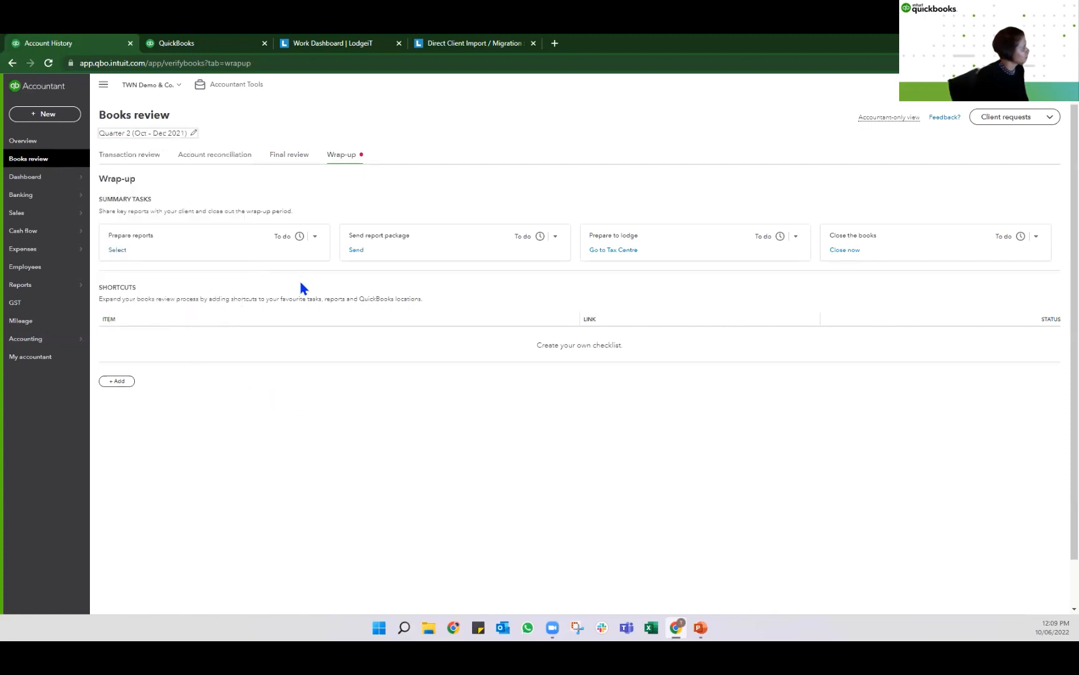
click(116, 253)
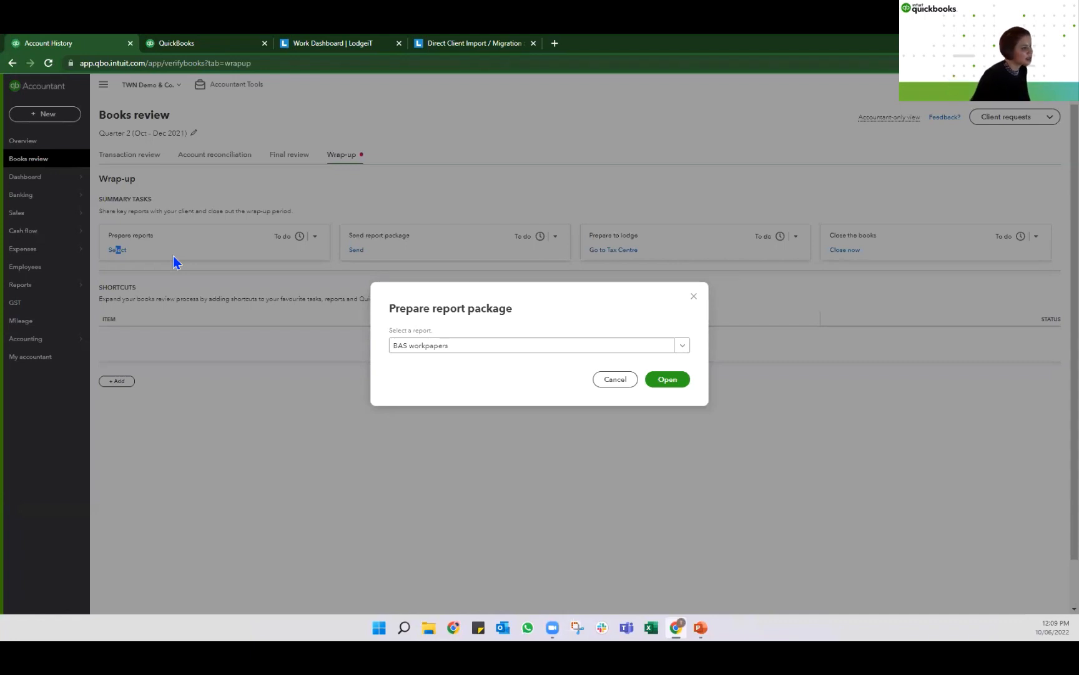
click(591, 349)
key(Escape)
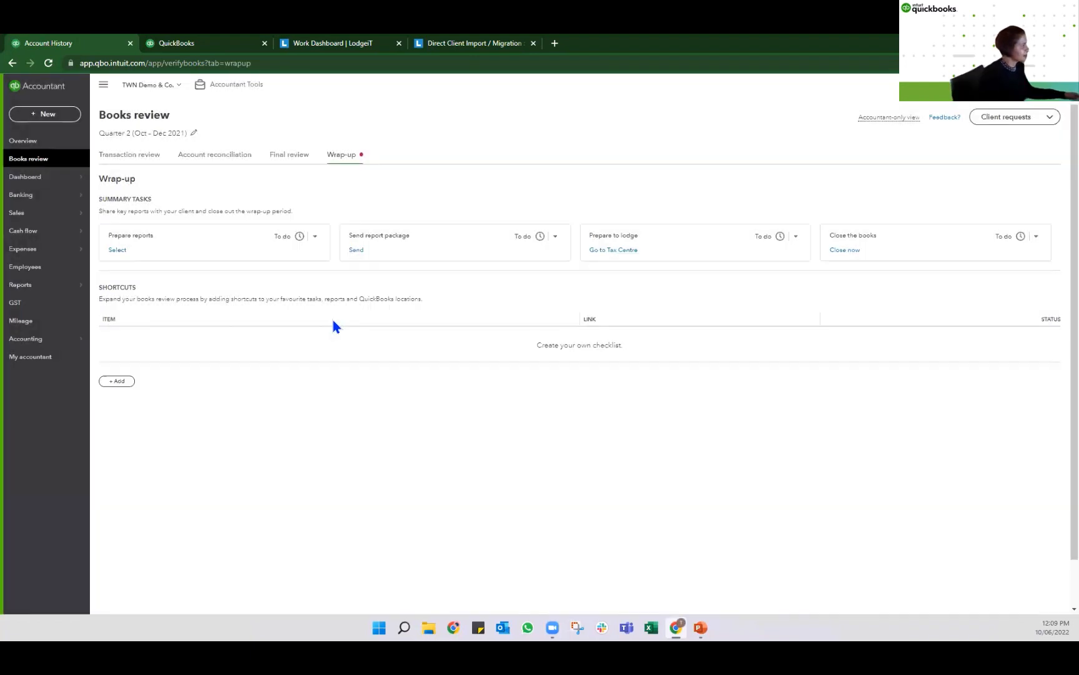
- Start preparing a report package from the wrap-up summary tasks and show the available report templates
click(118, 249)
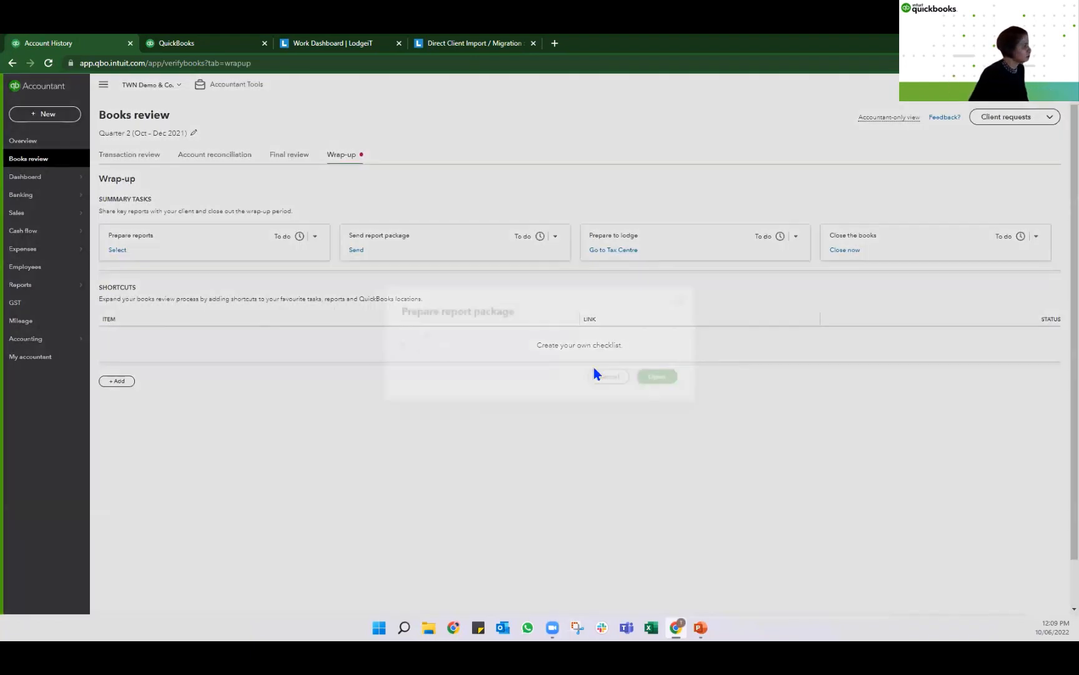
click(683, 347)
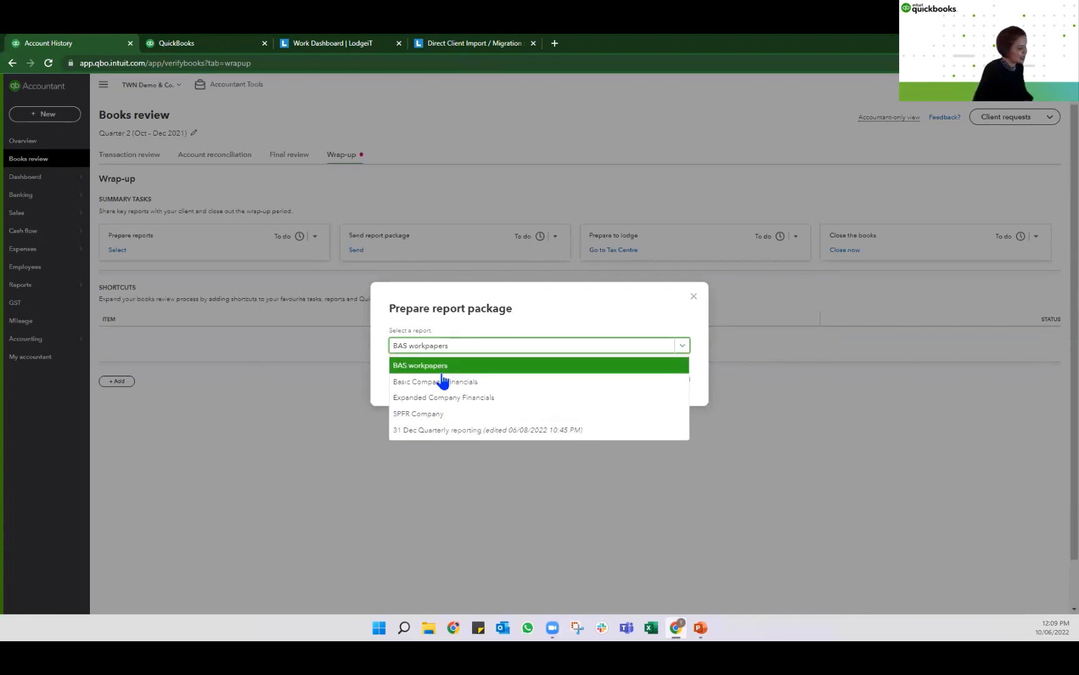
key(BackSpace)
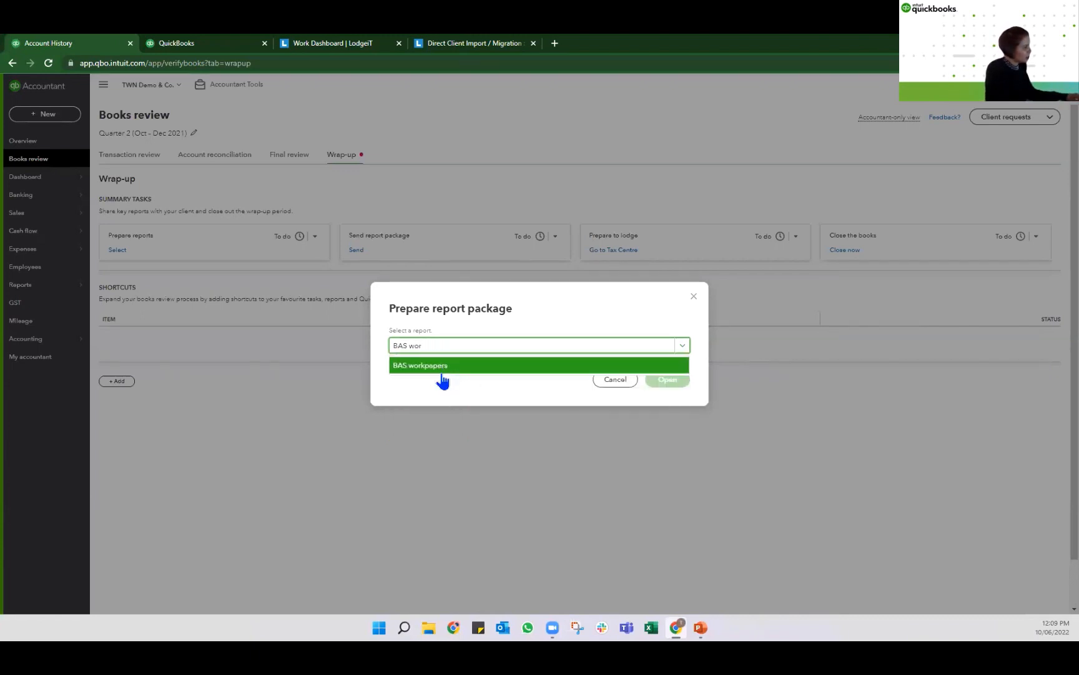
text(Qaurterly)
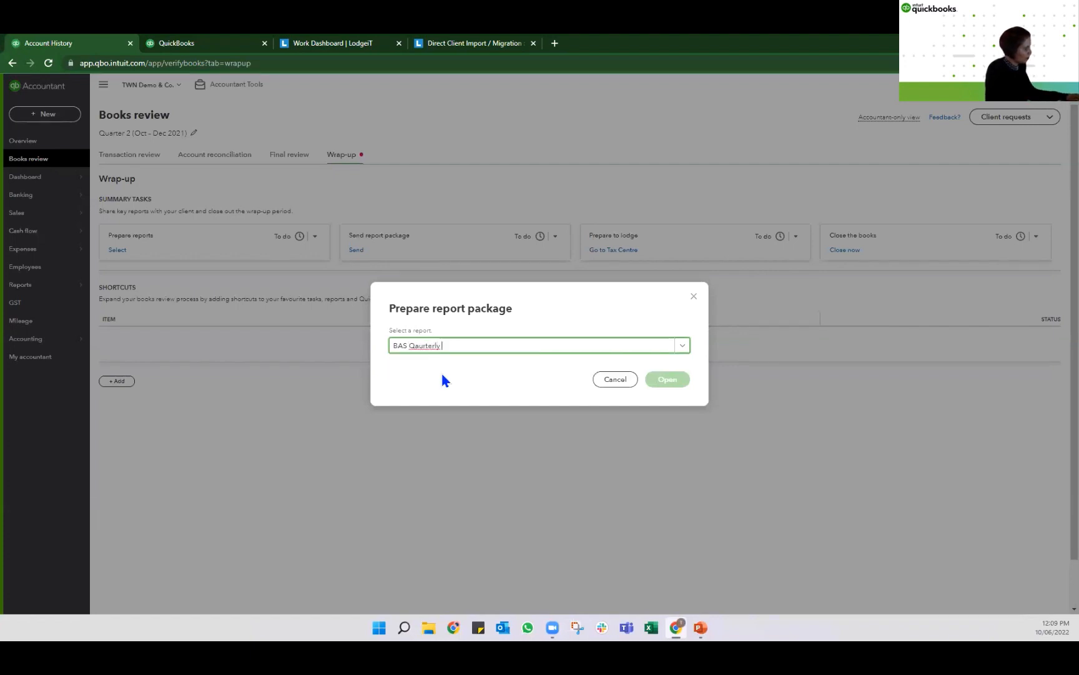
right_click(420, 345)
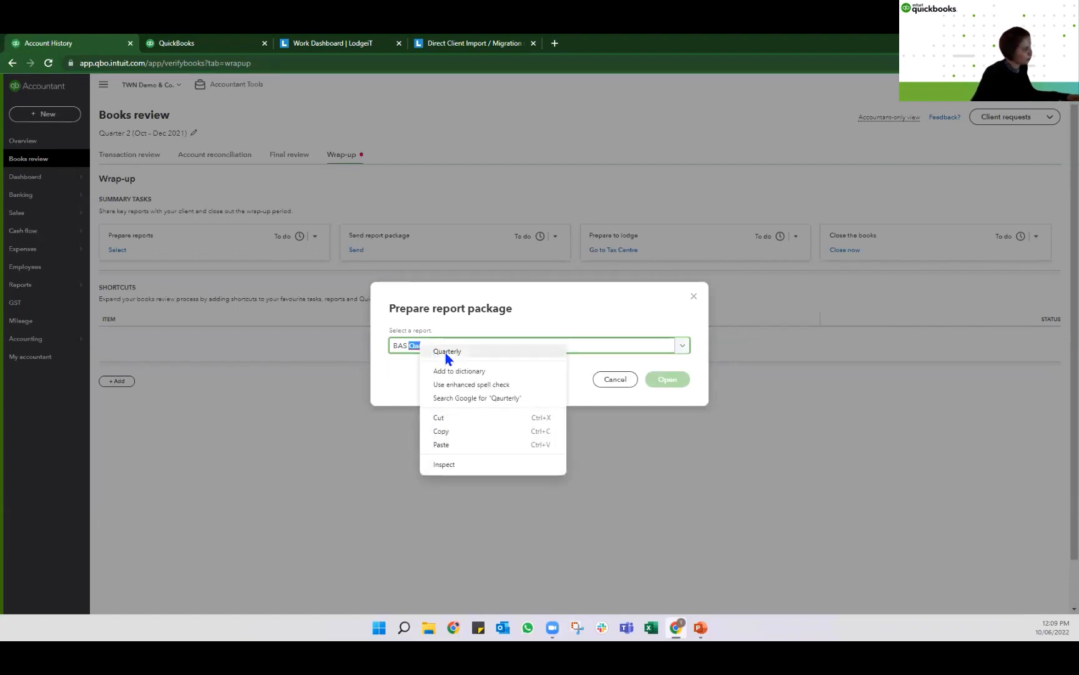
click(473, 353)
text(RE)
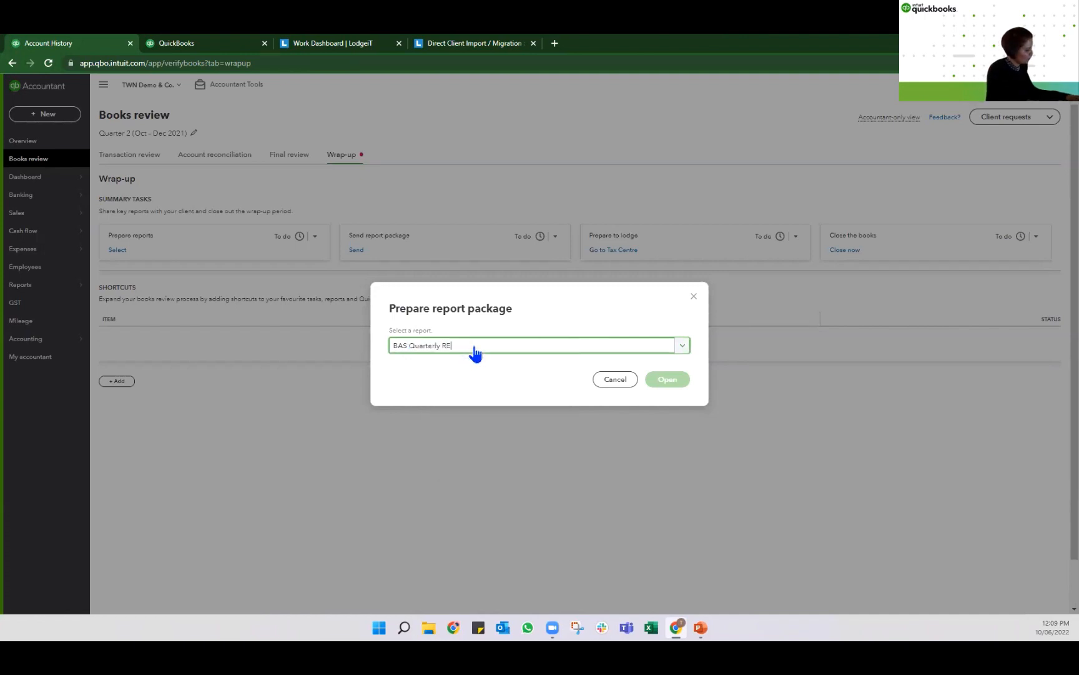
text(view)
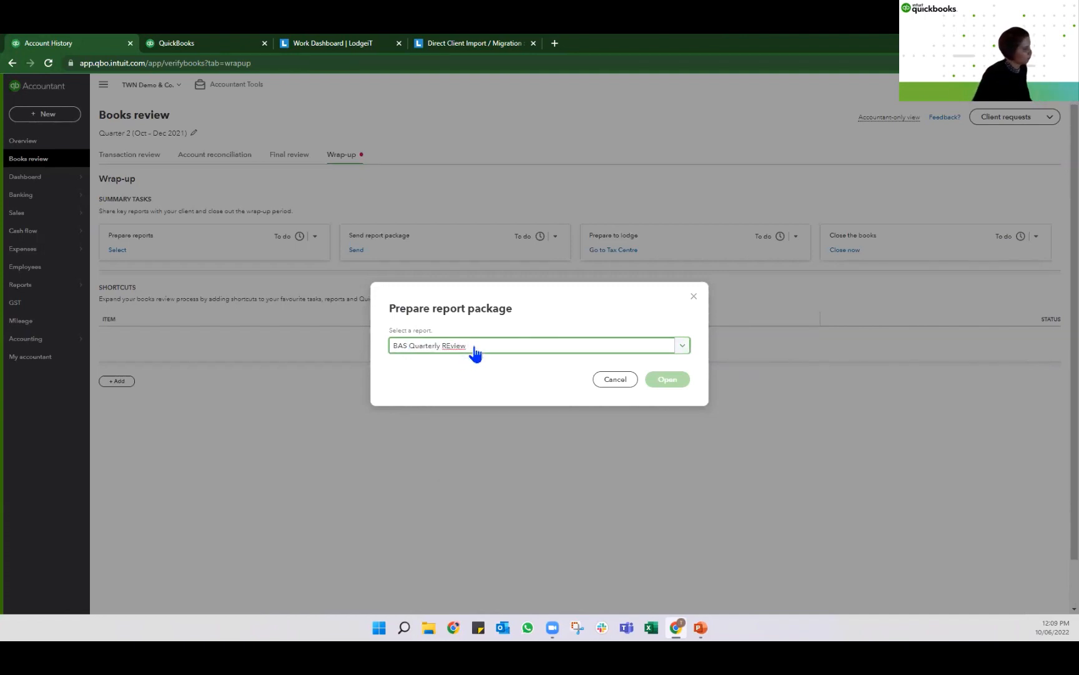
right_click(452, 349)
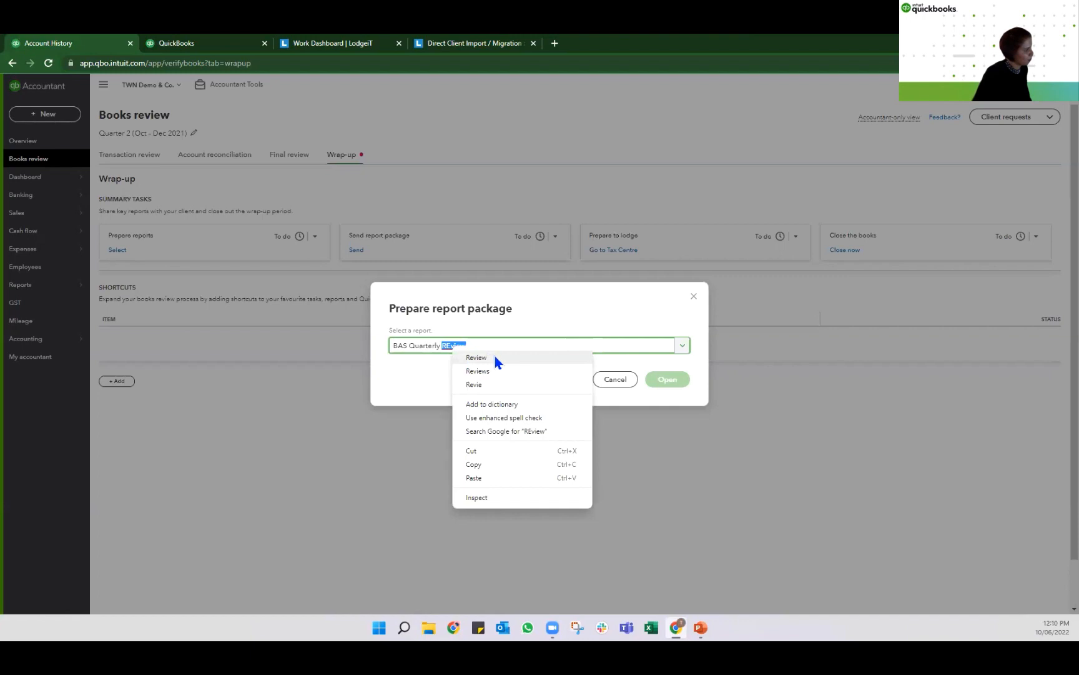
click(476, 358)
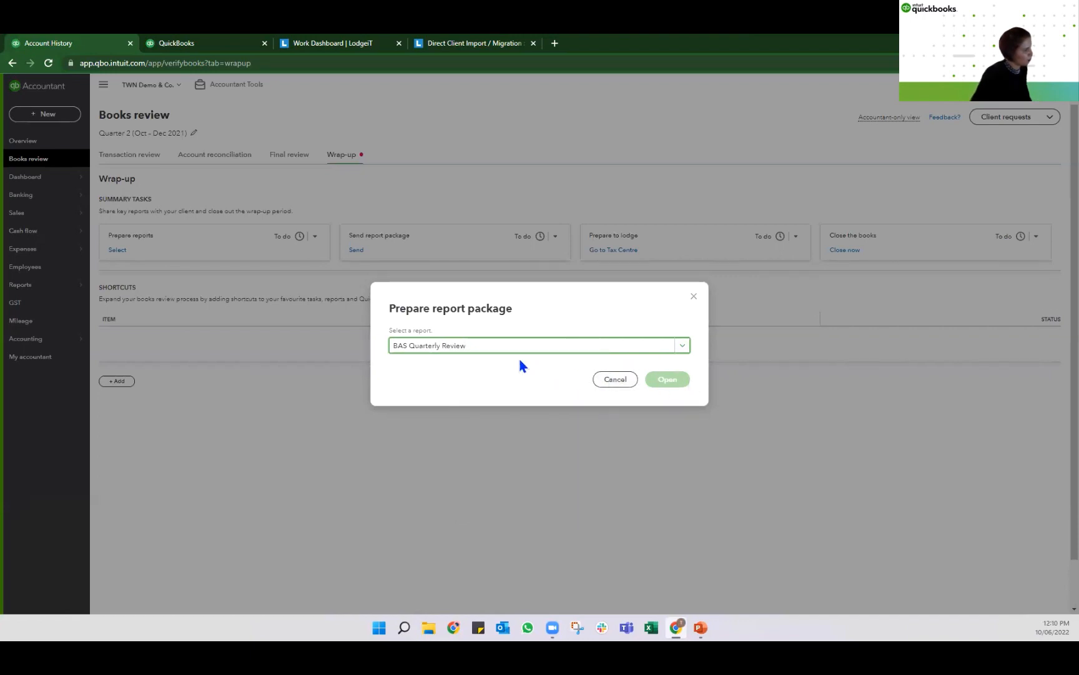
click(522, 364)
- Select BAS workpapers as the report package template and open it for editing
click(454, 346)
click(457, 367)
click(670, 382)
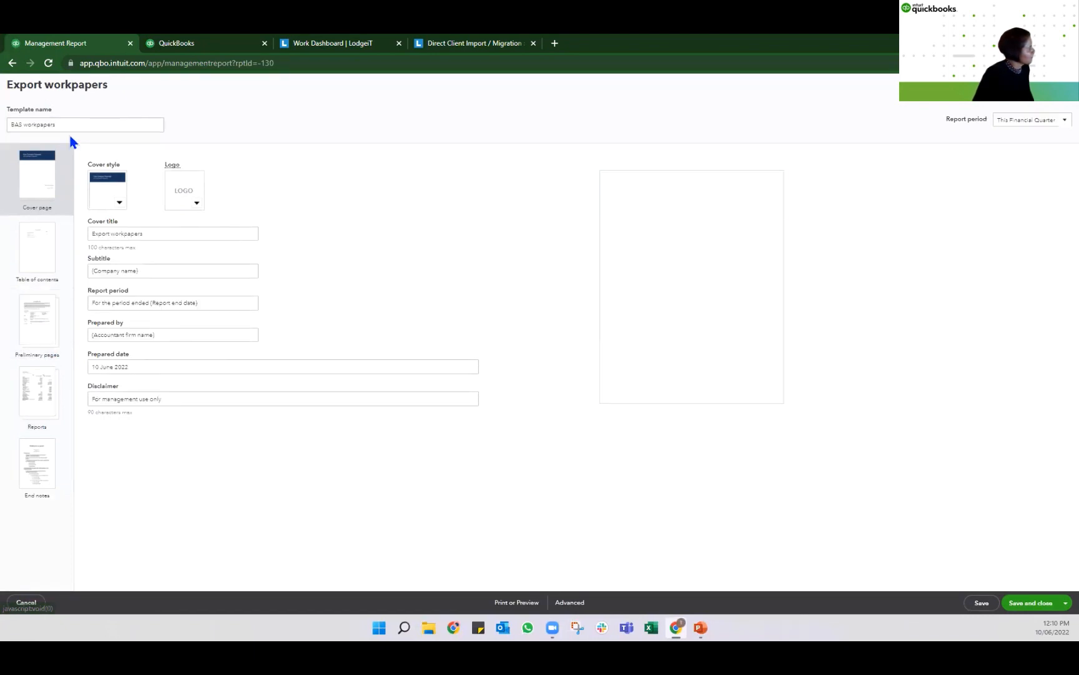
- Rename the report package template as "Bas Quarterly Review", correcting the spelling of the last word
drag(61, 125, 1, 119)
text(B)
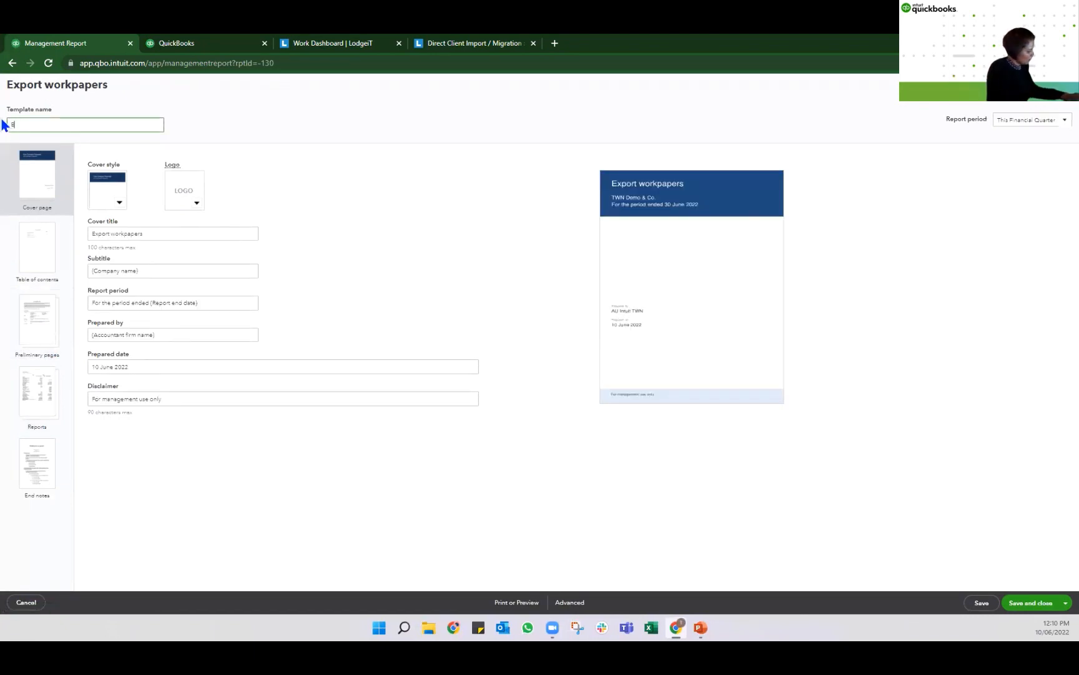
text(as Qua)
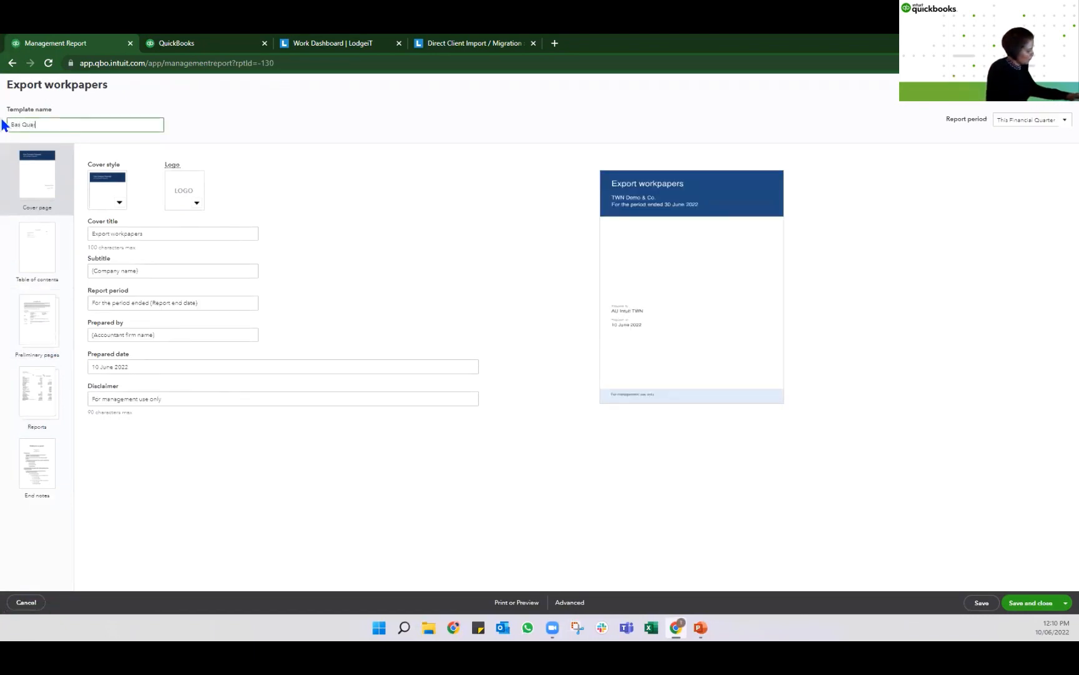
text(rterly REview)
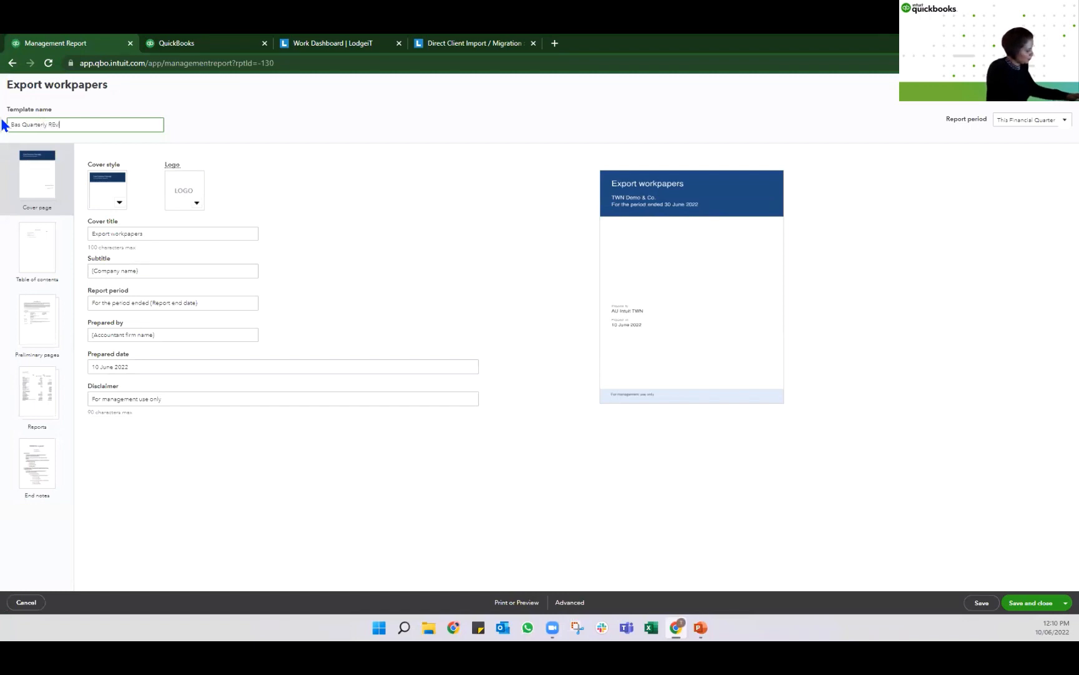
right_click(57, 125)
click(99, 133)
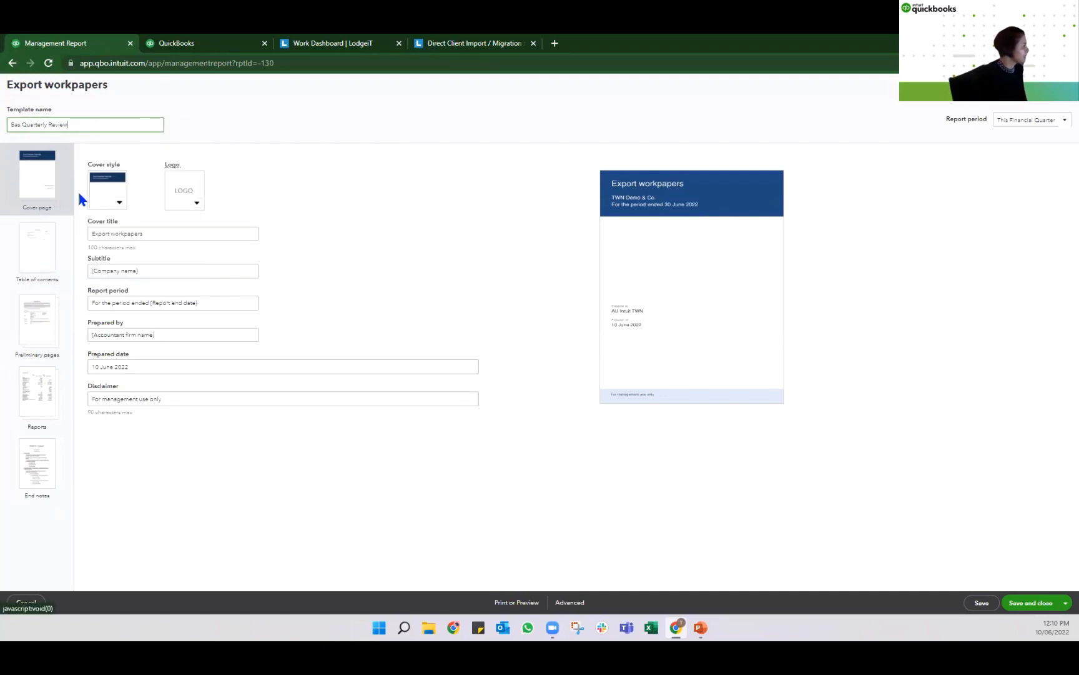
- Look at the cover page's logo options, and add extra blank preliminary pages and delete them again
click(197, 203)
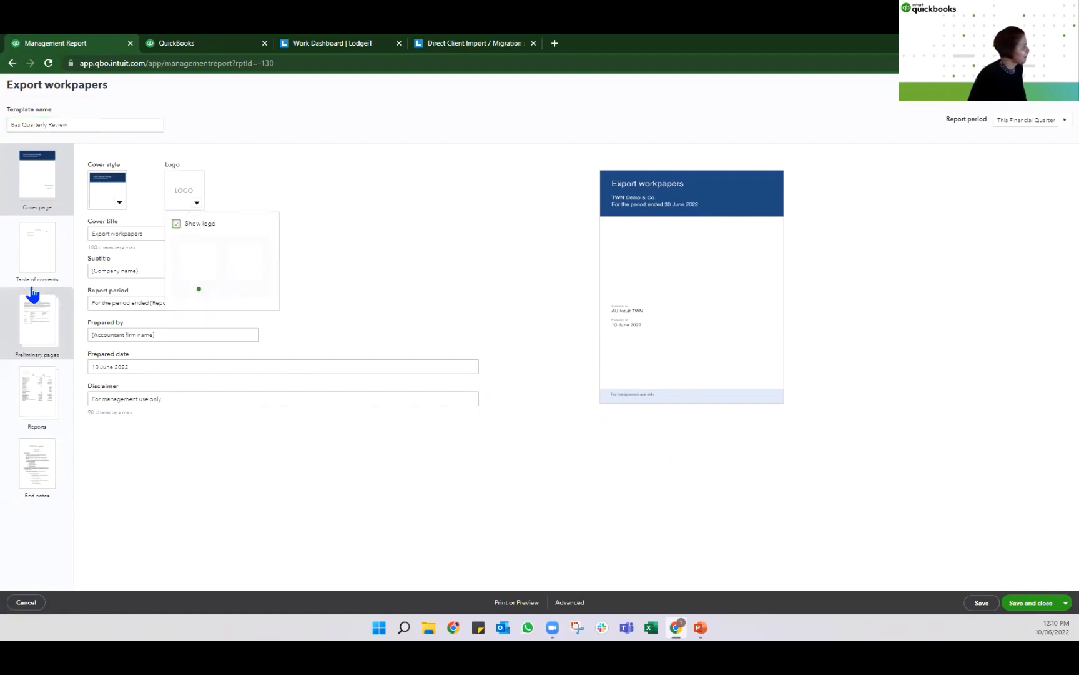
click(35, 337)
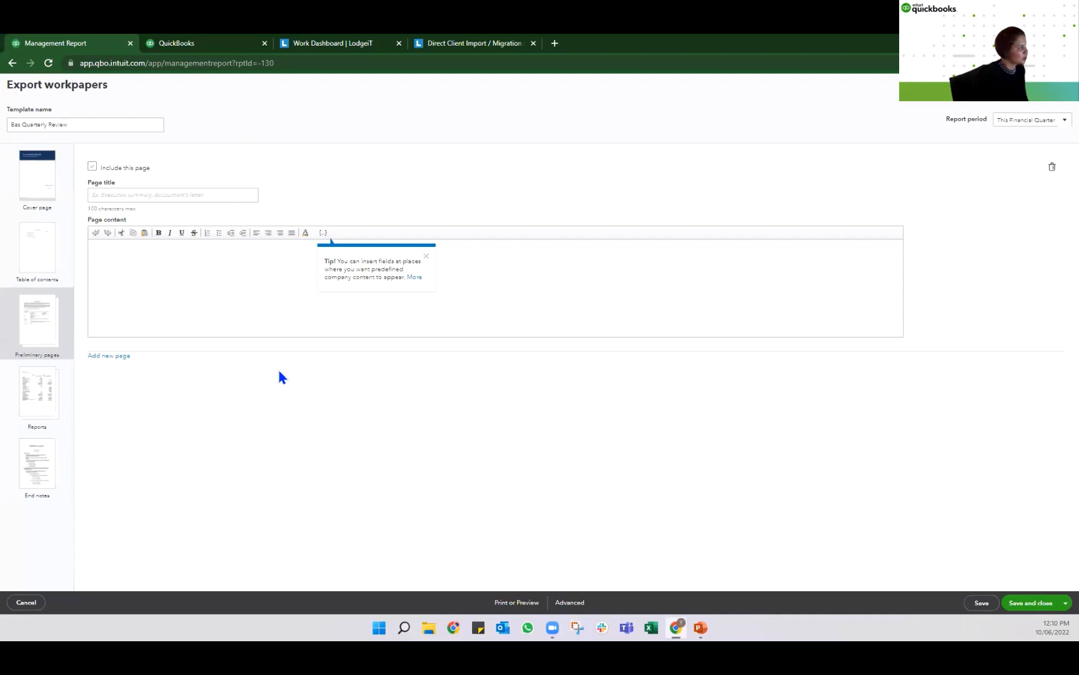
click(120, 359)
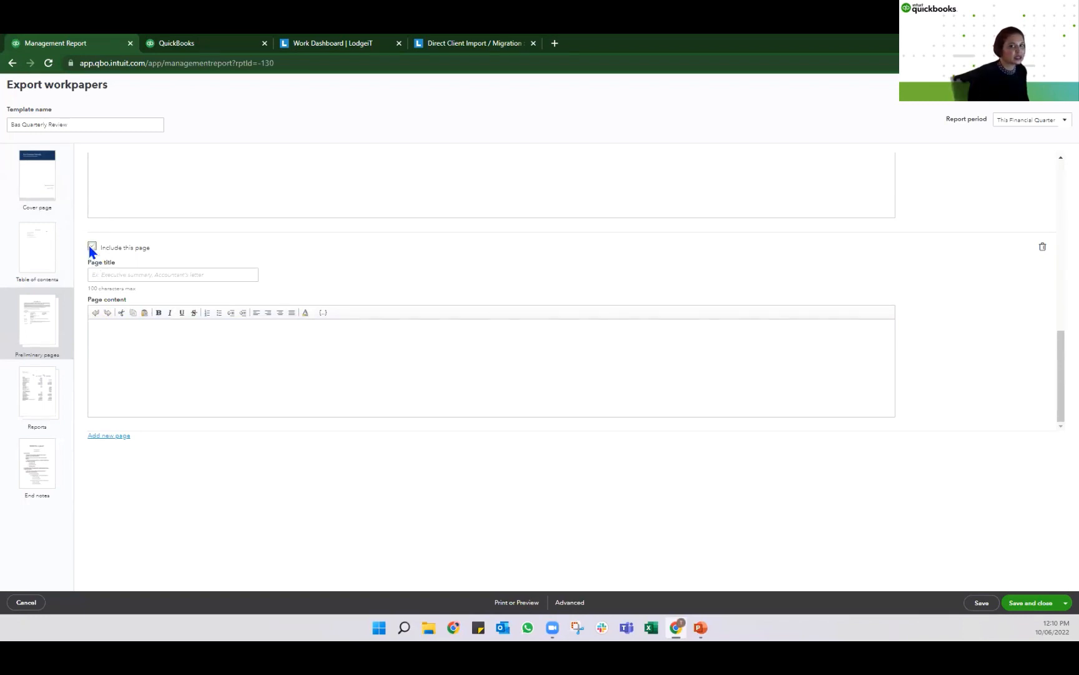
click(1043, 251)
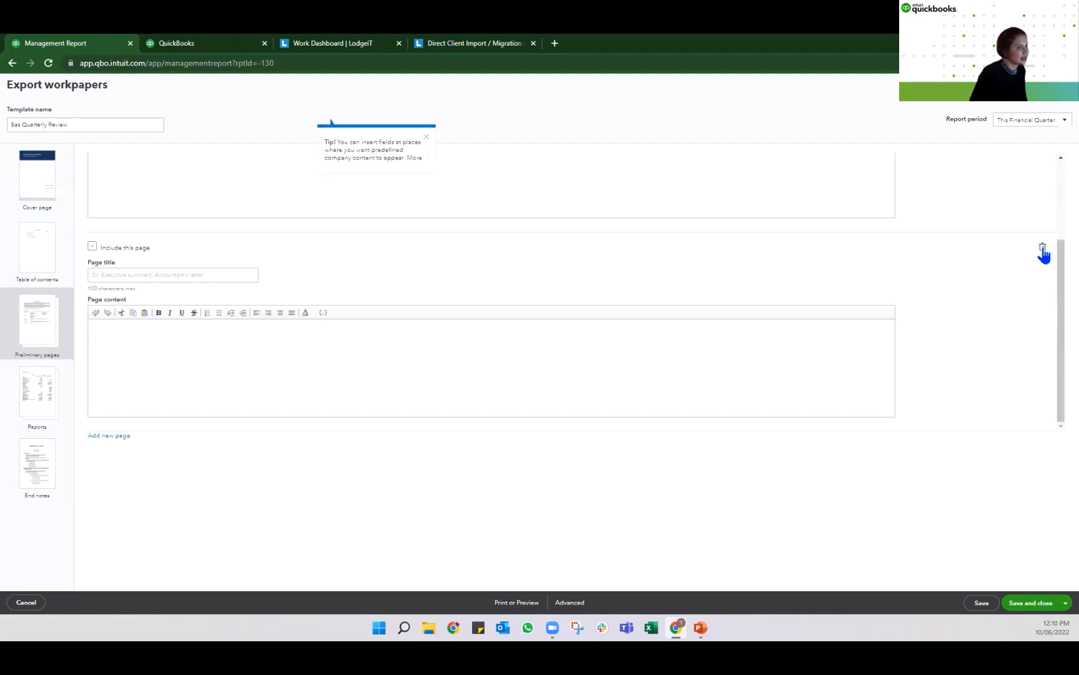
scroll(301, 414, up, 3)
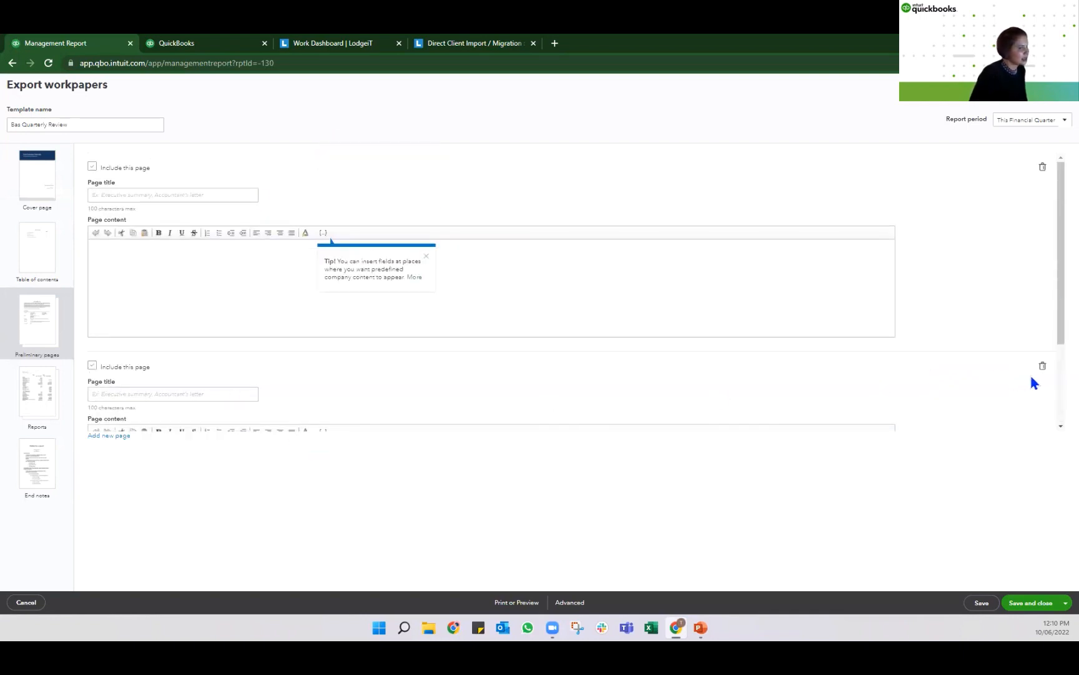
click(1042, 366)
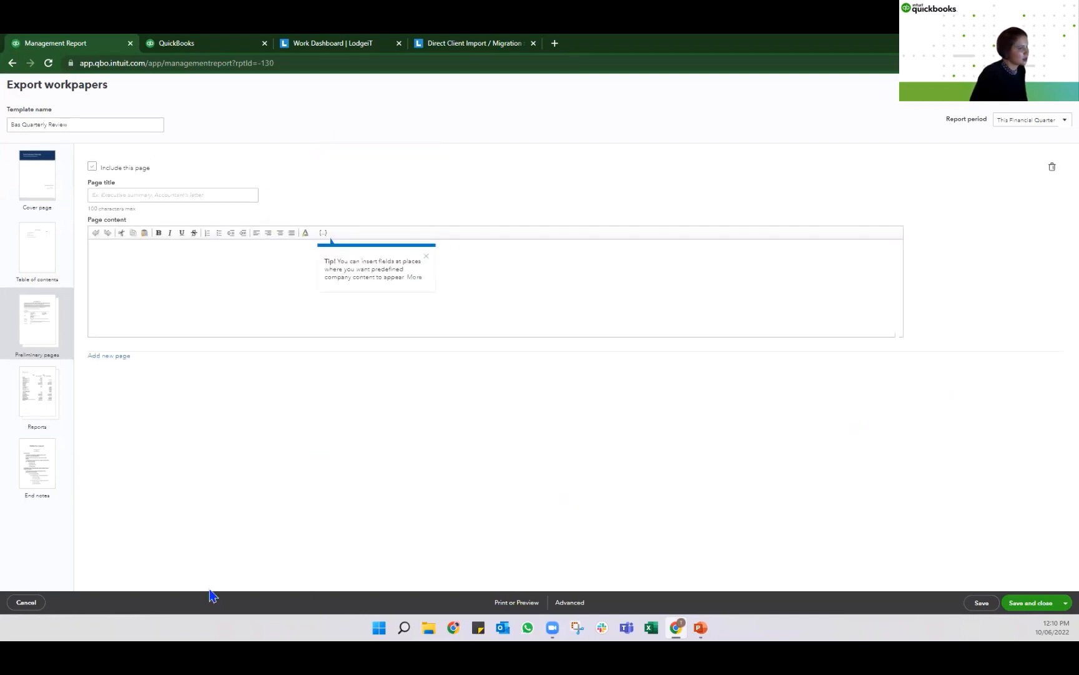
- Add the A/P Ageing Summary report to the reports included in the package
click(28, 392)
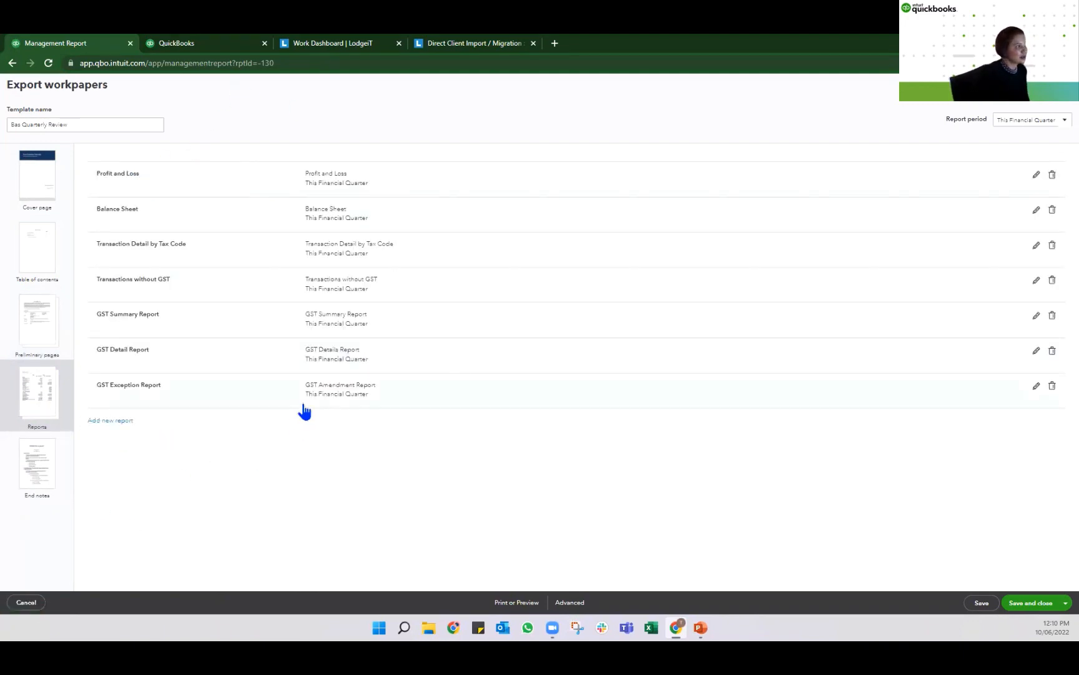
click(110, 420)
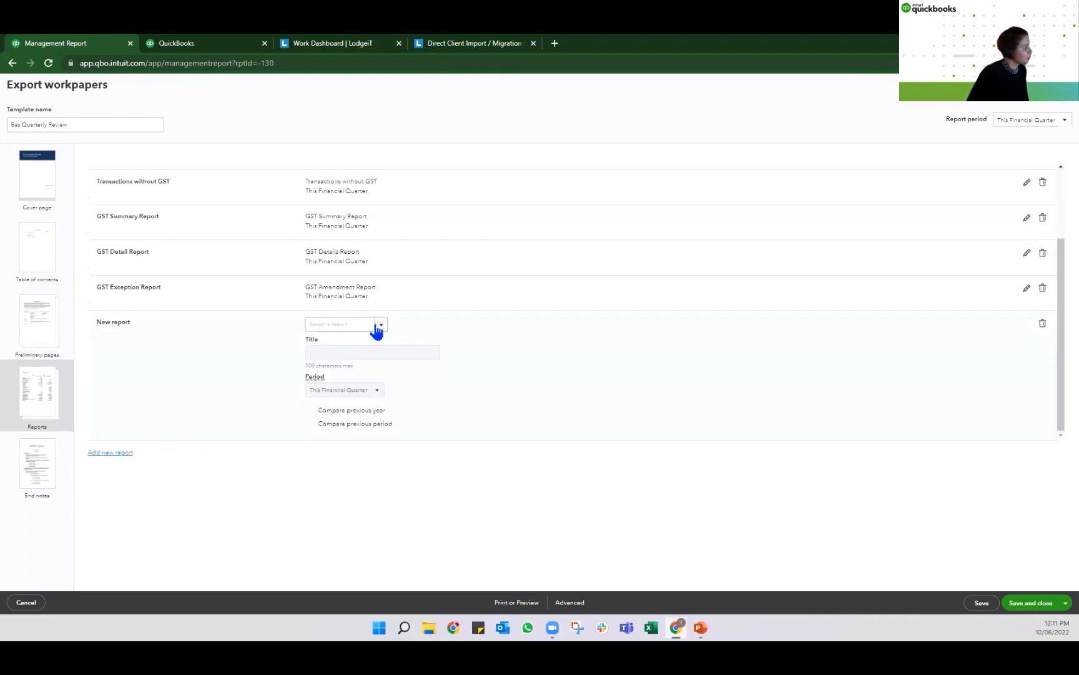
click(377, 326)
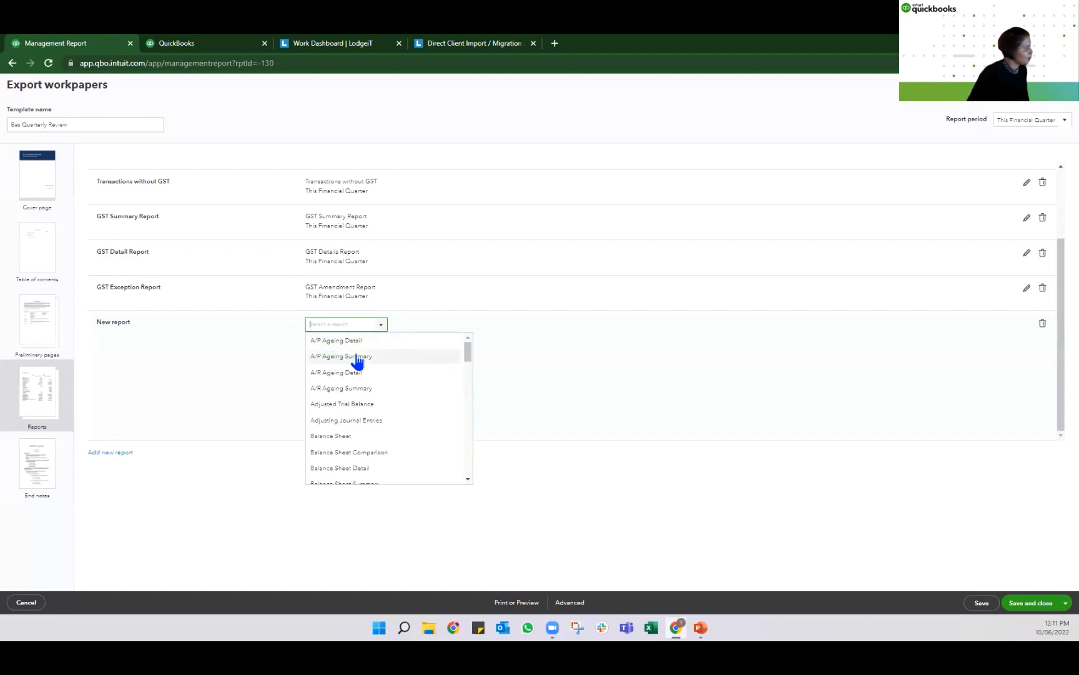
click(355, 356)
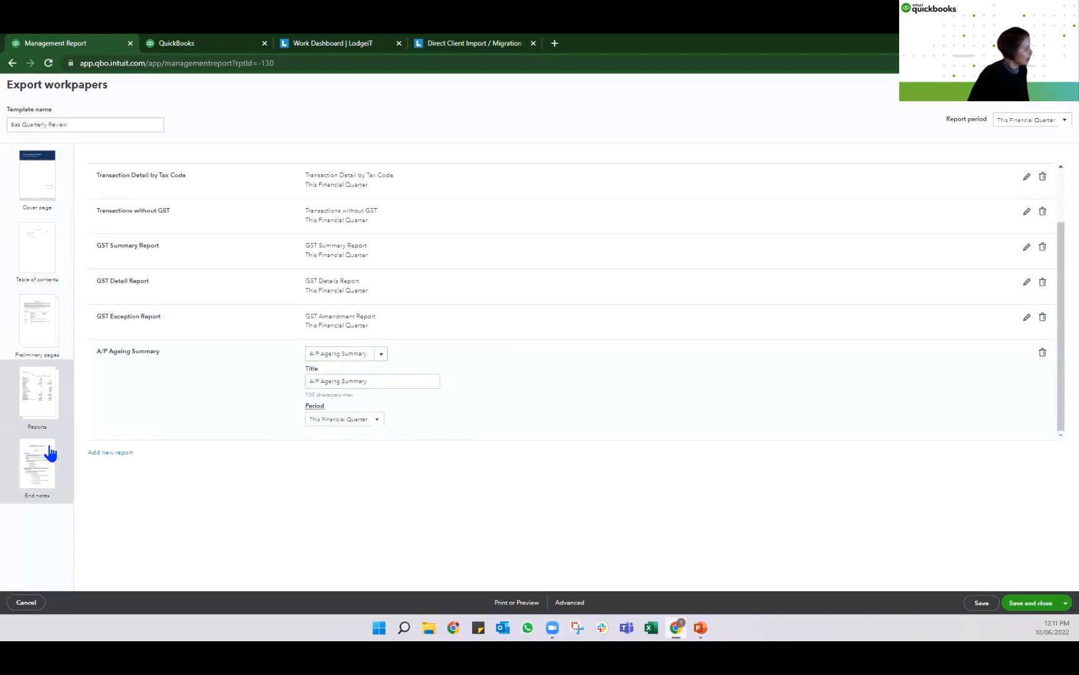
- Add the A/R Ageing Detail report after the A/P Ageing Summary in the package's report list
click(94, 455)
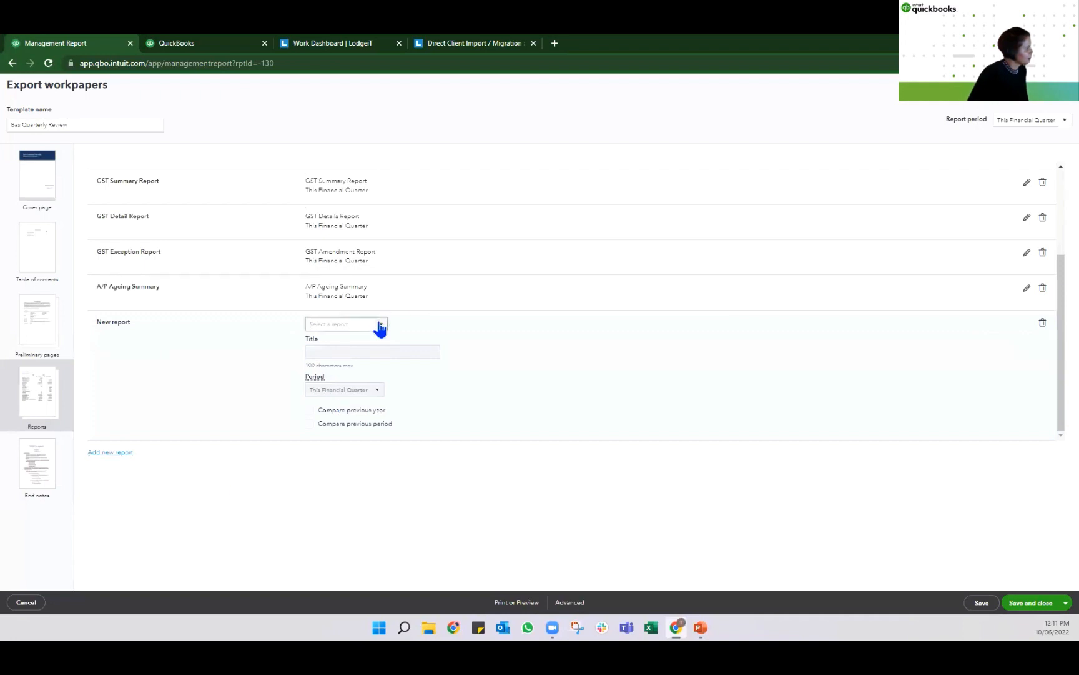
click(377, 324)
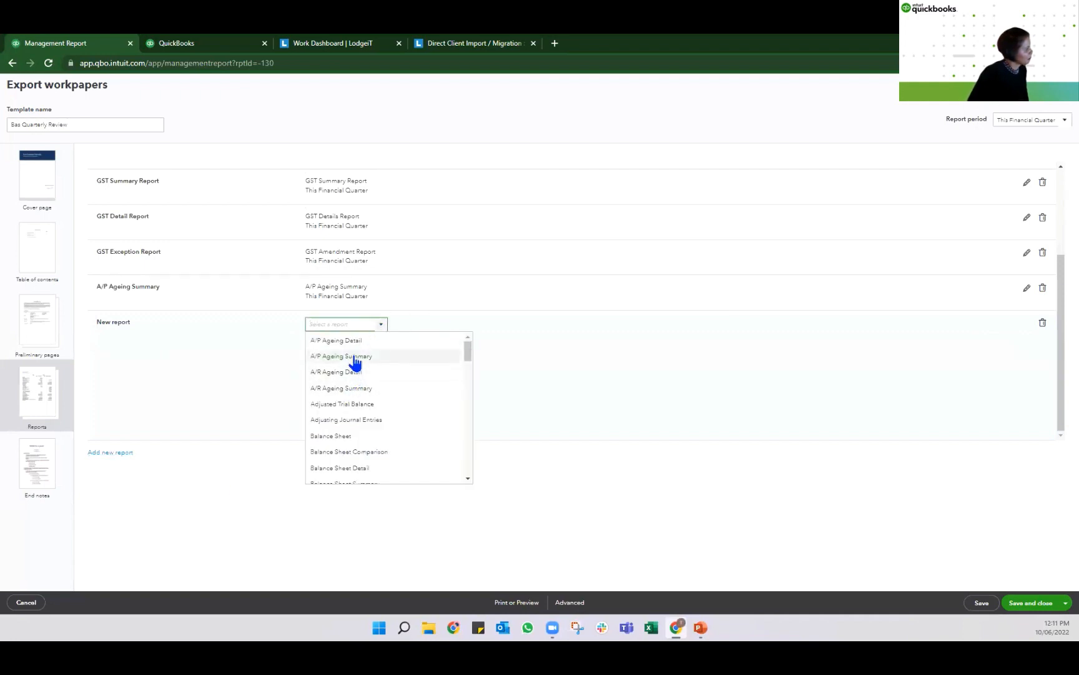
click(354, 372)
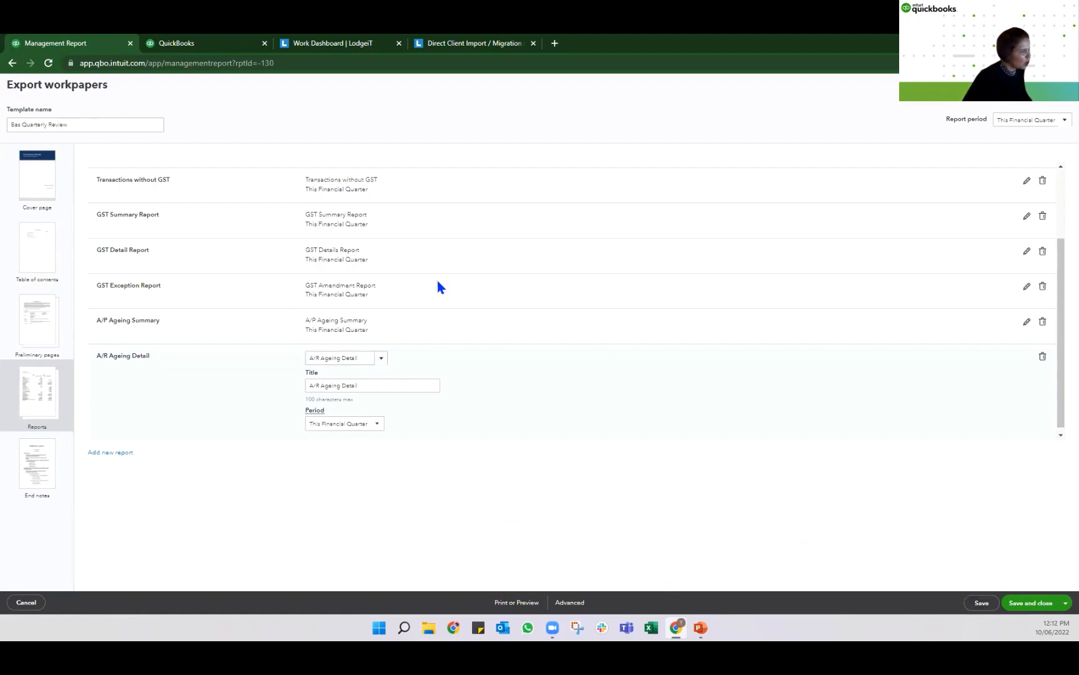
click(110, 452)
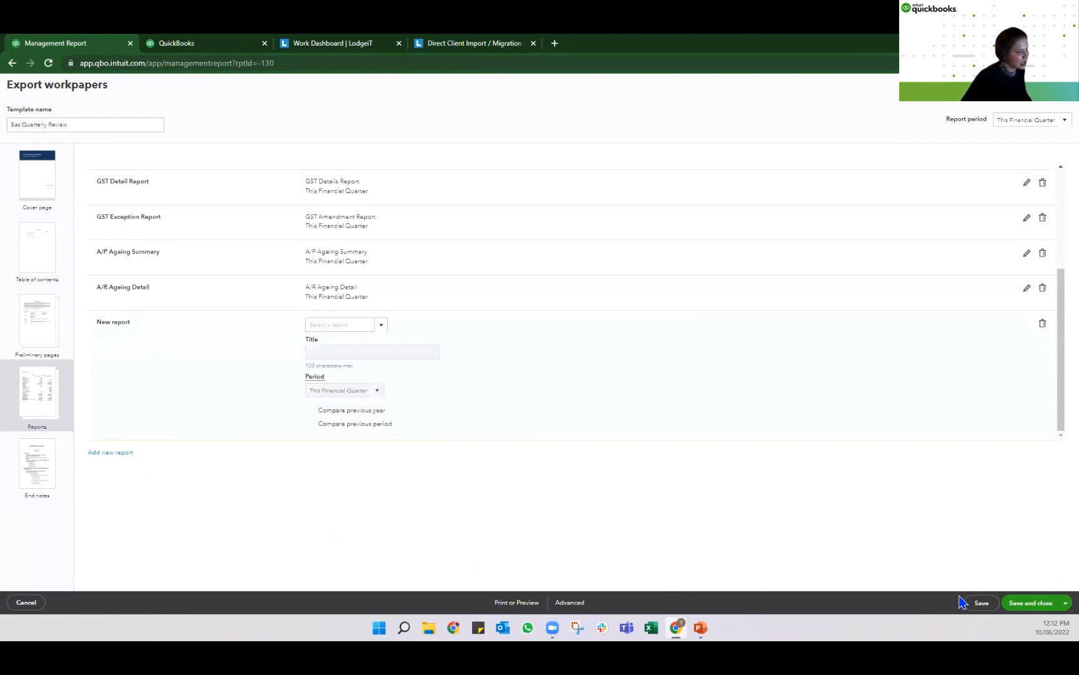
click(979, 605)
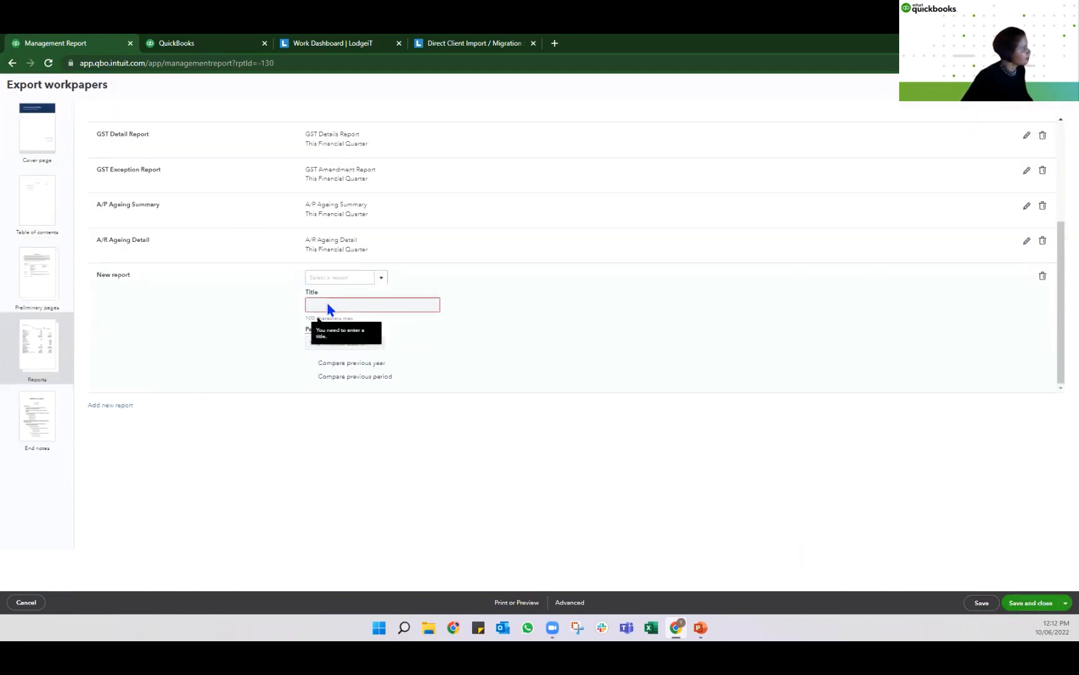
click(1043, 281)
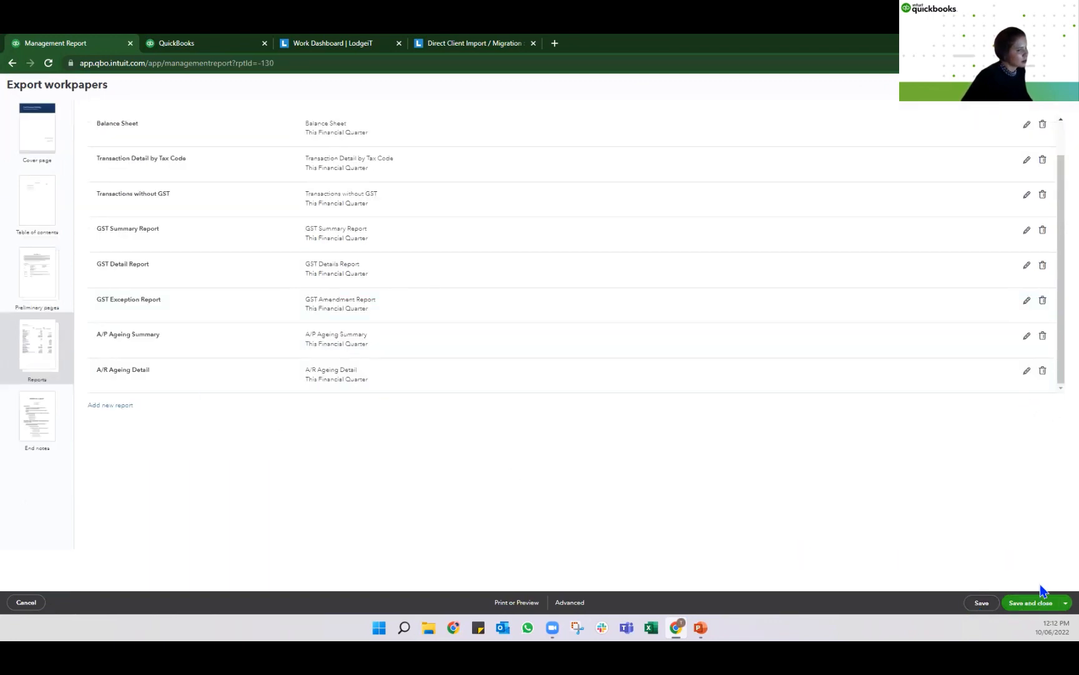
- View the email form for sending the management report to the client and cancel it
click(1055, 603)
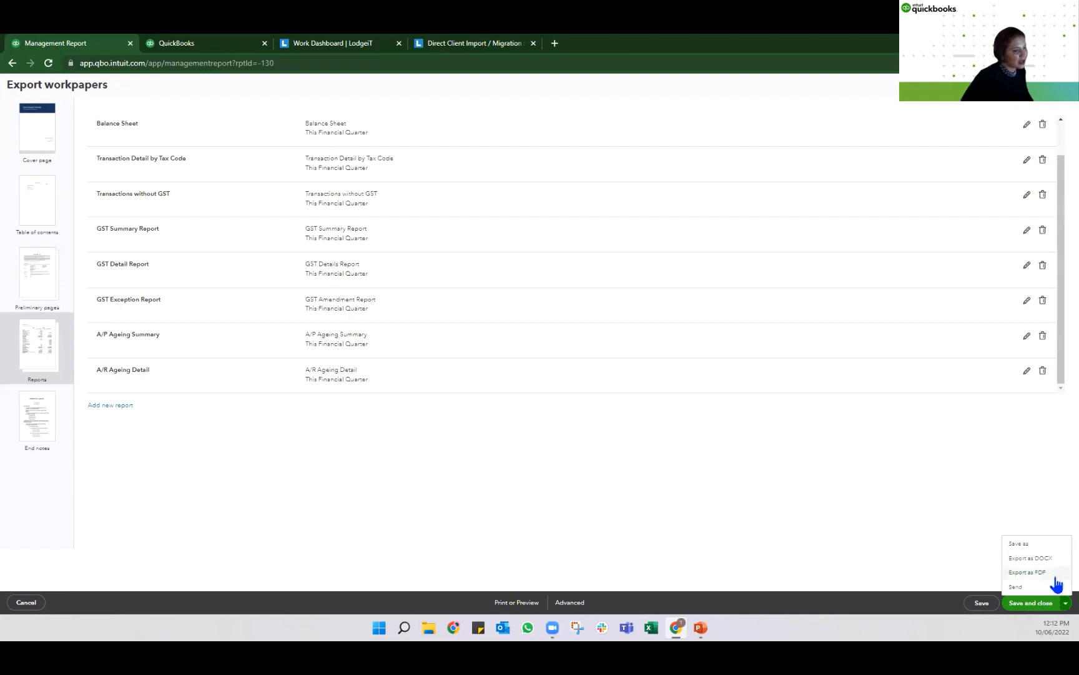
click(1018, 587)
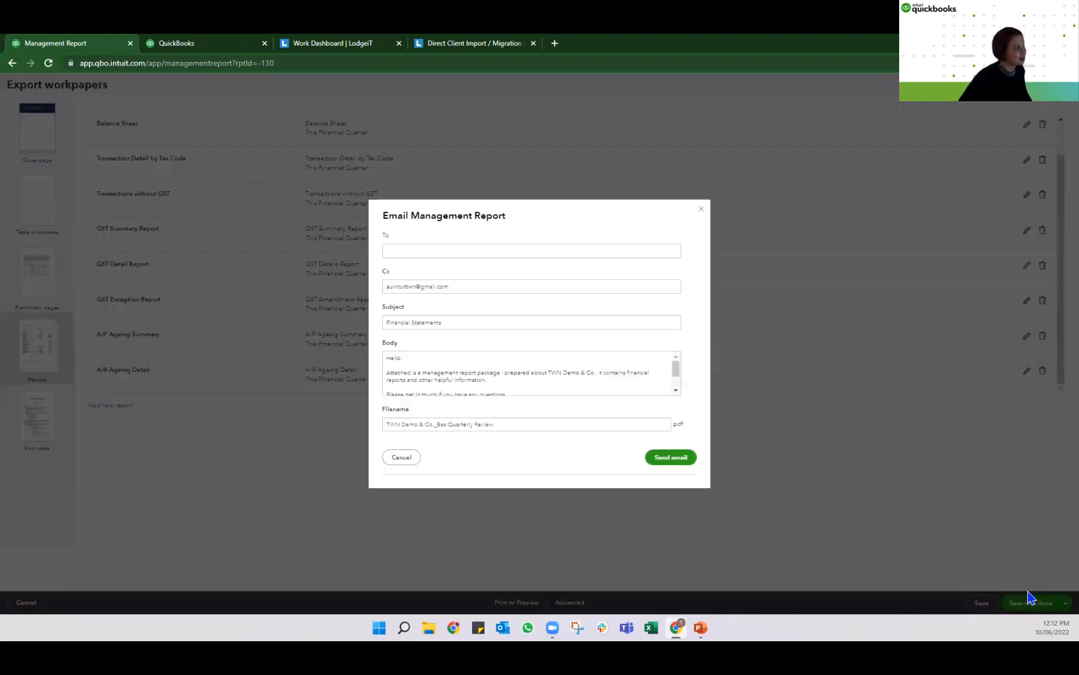
click(402, 461)
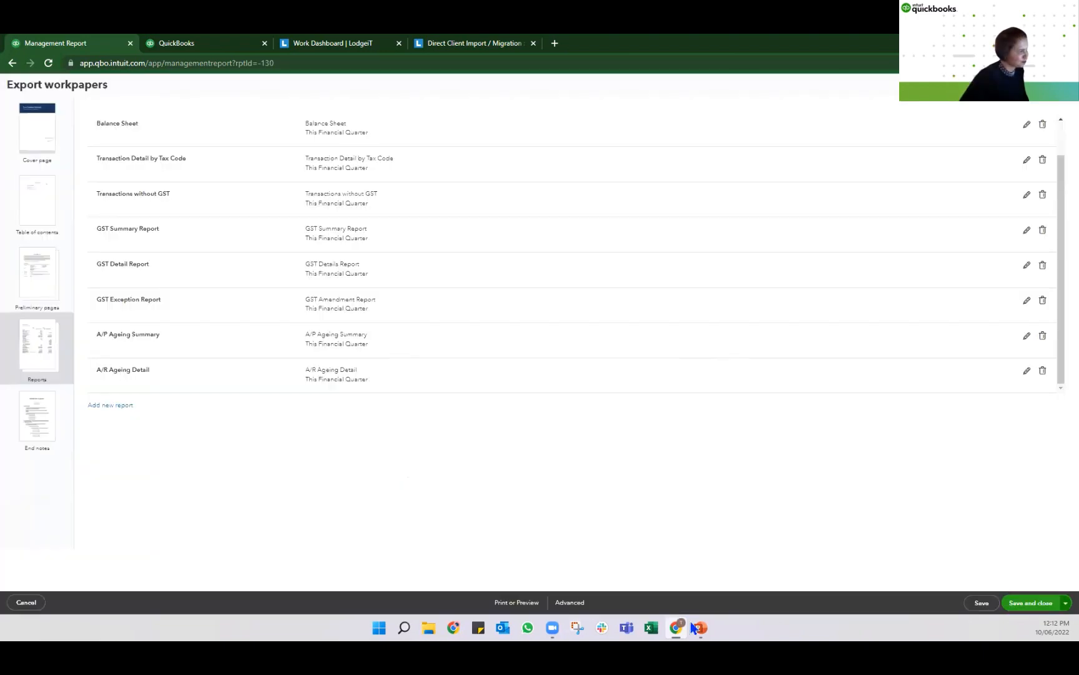
- Save the management report and switch to the browser tab showing the QuickBooks banking page
click(969, 603)
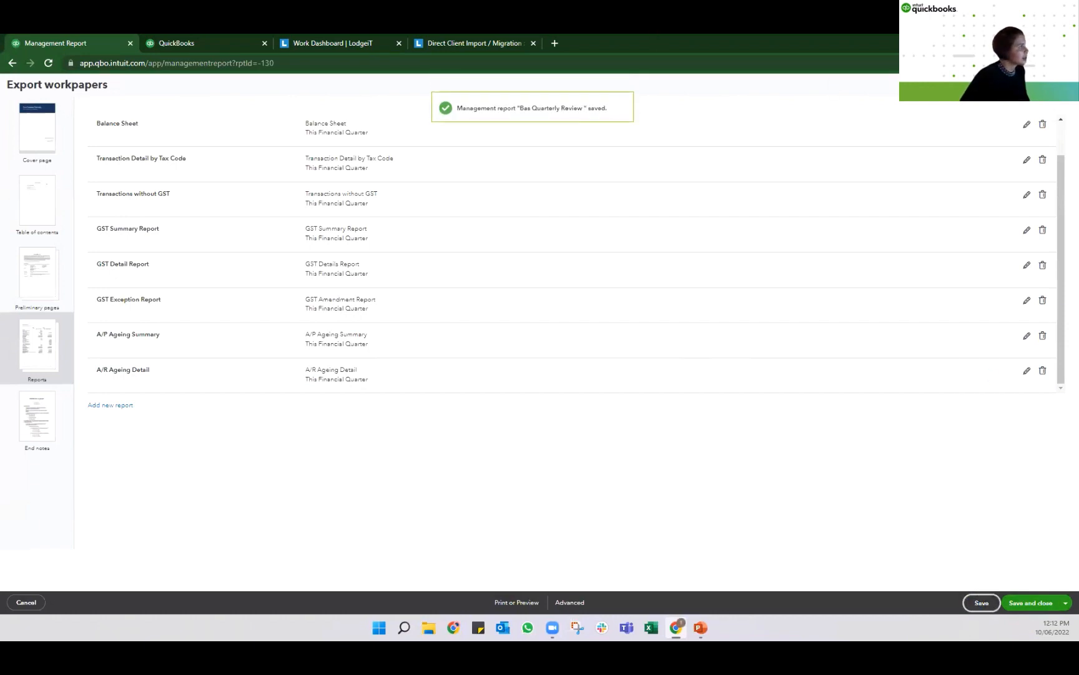
click(217, 45)
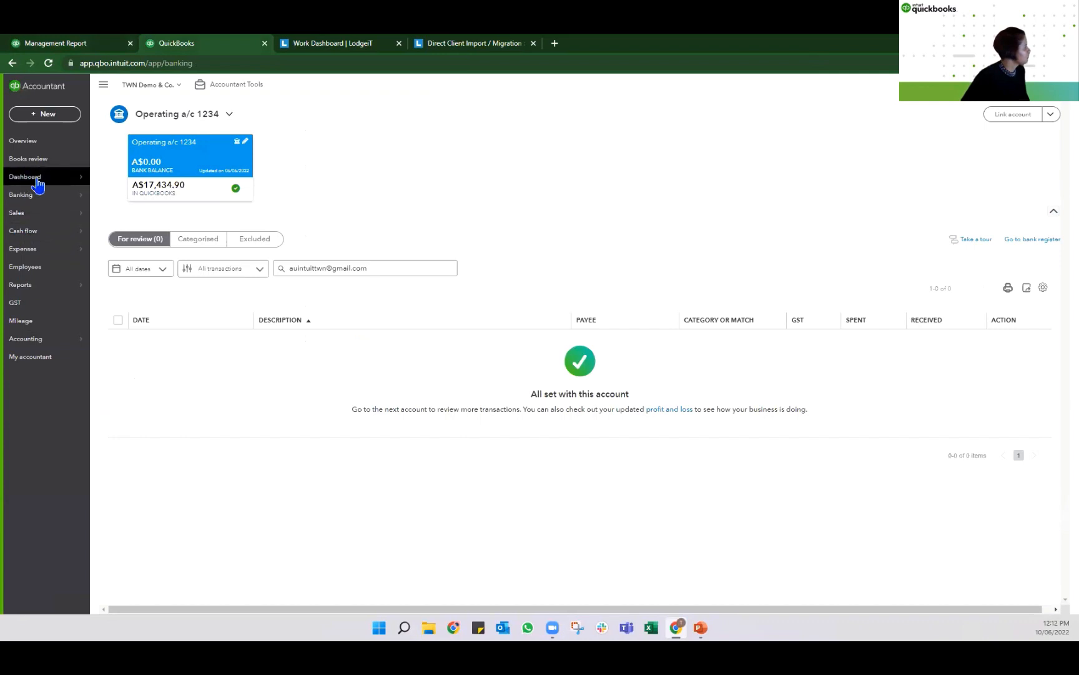
- Open the management reports list and look over the Bas Quarterly Review package's report period choices and available actions
click(38, 284)
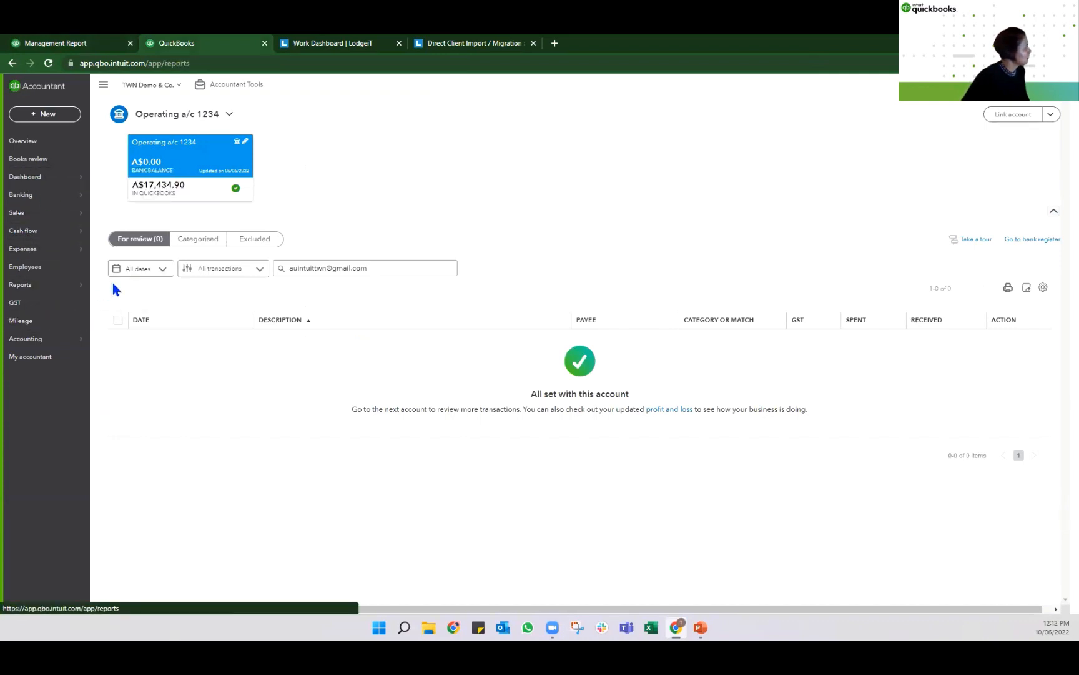
click(268, 171)
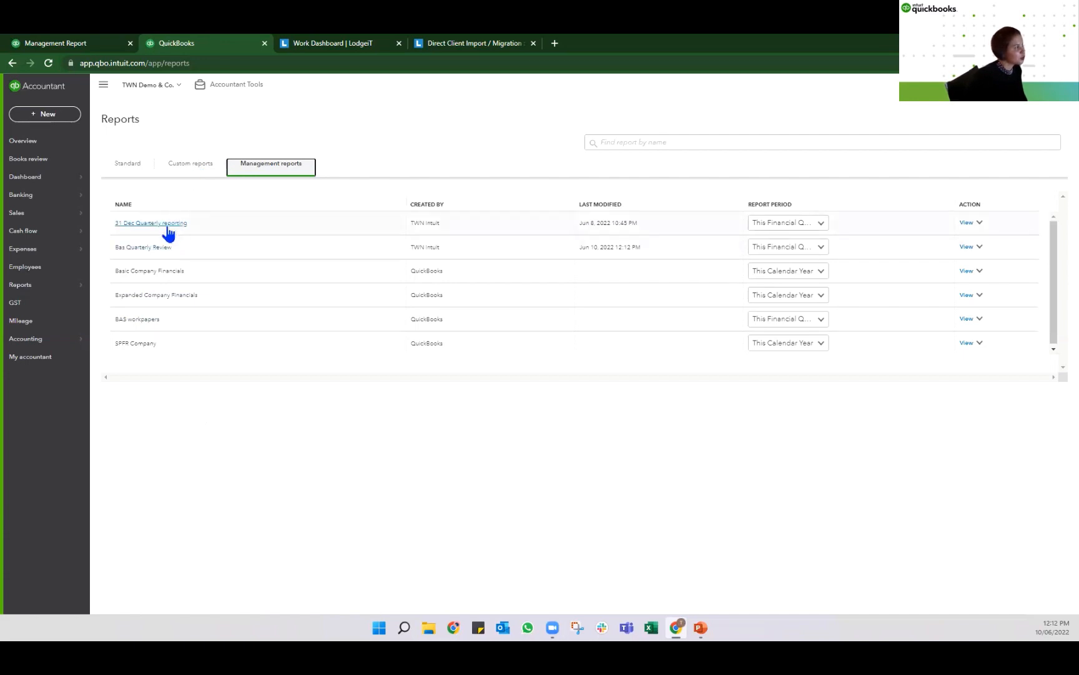
click(820, 248)
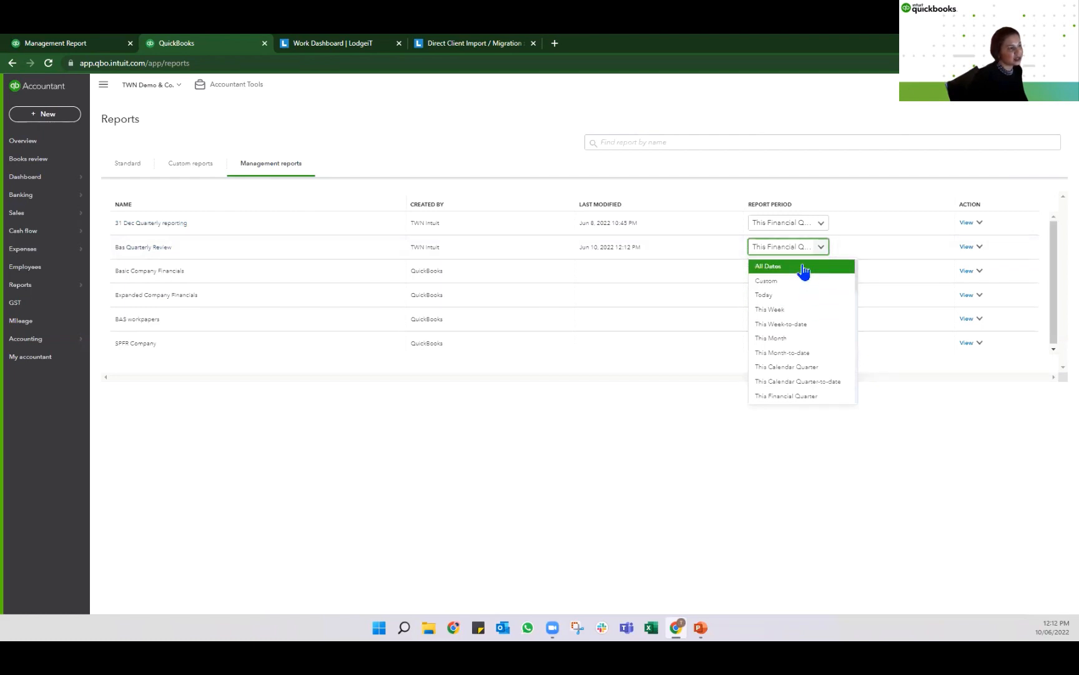
click(793, 488)
click(978, 247)
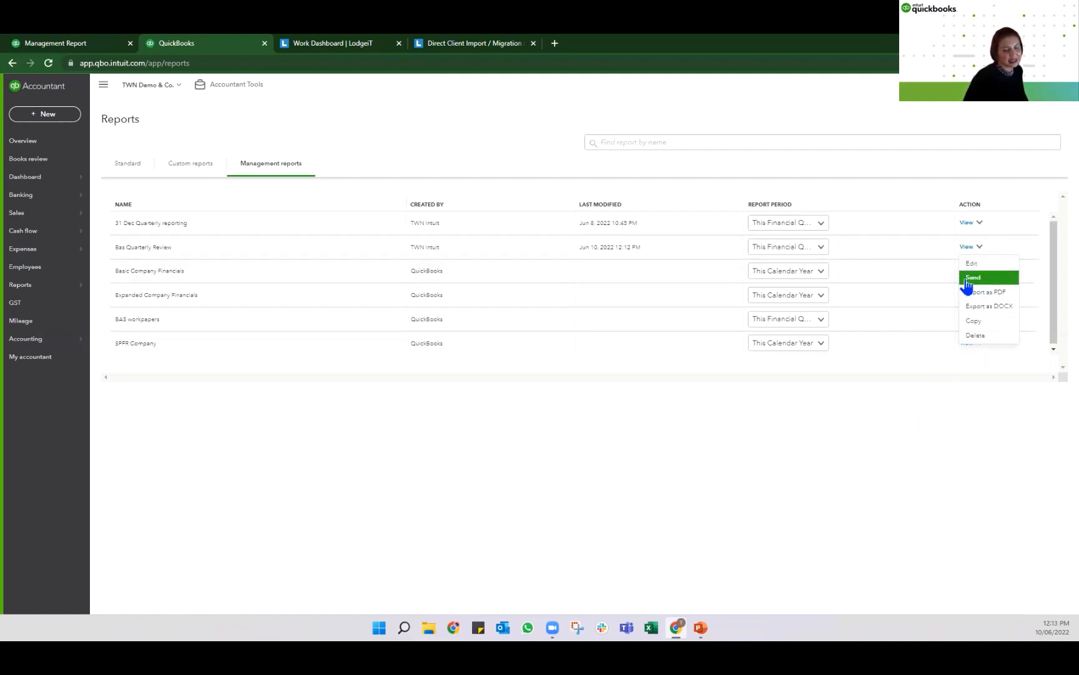
click(465, 500)
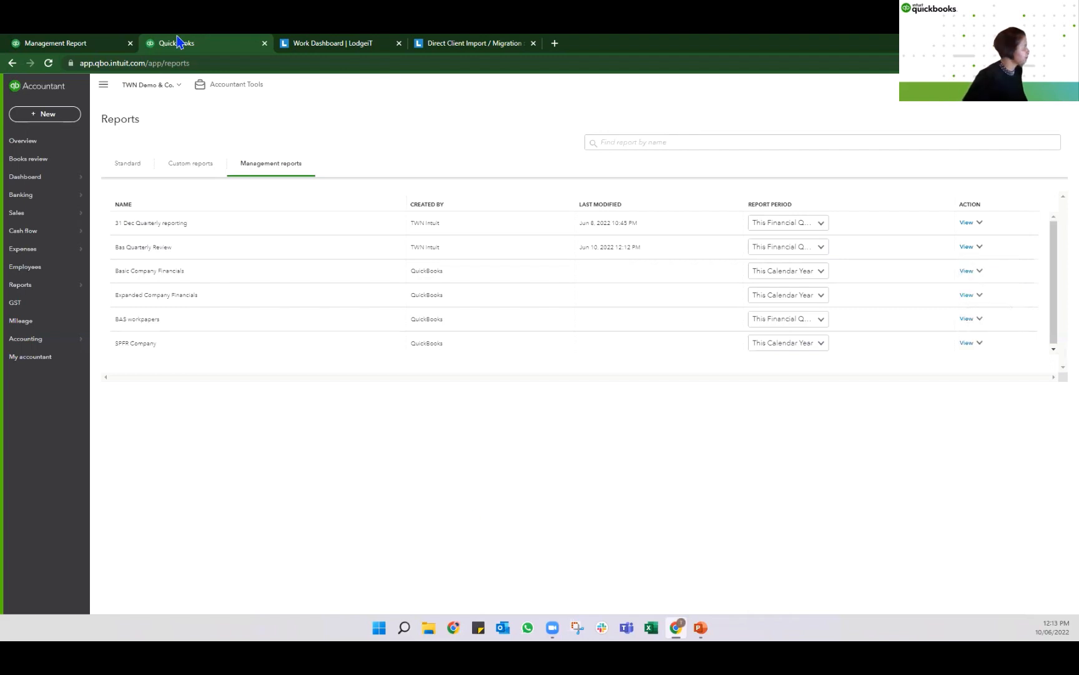
- Close the management report to return to the Books review wrap-up and set the Send report package task to Done
click(78, 42)
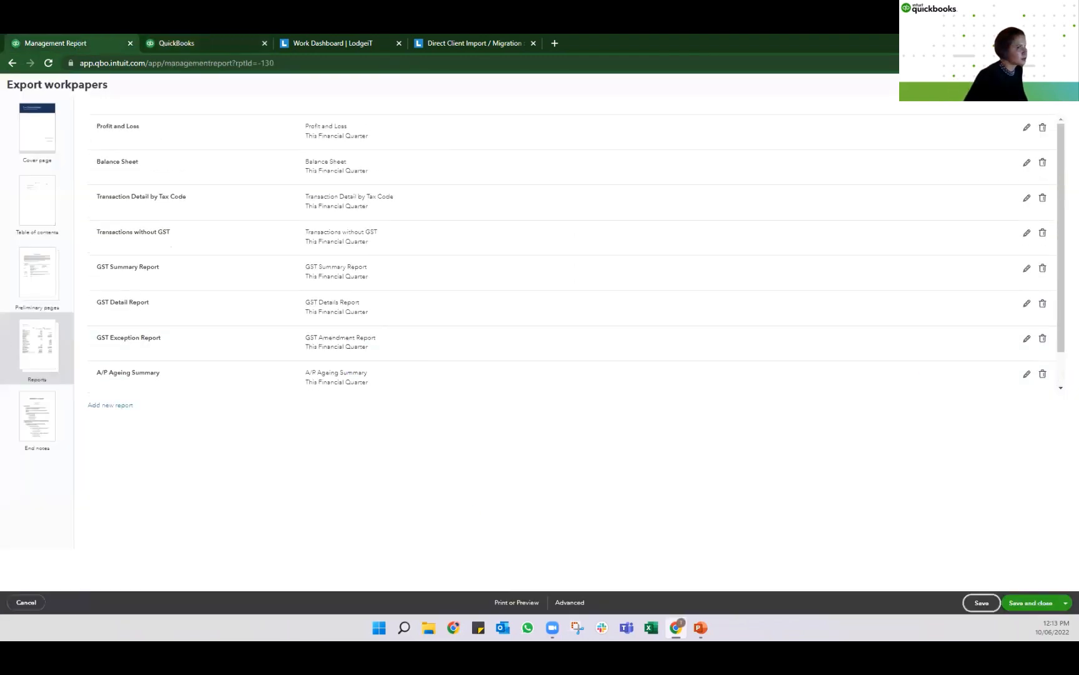
click(1066, 85)
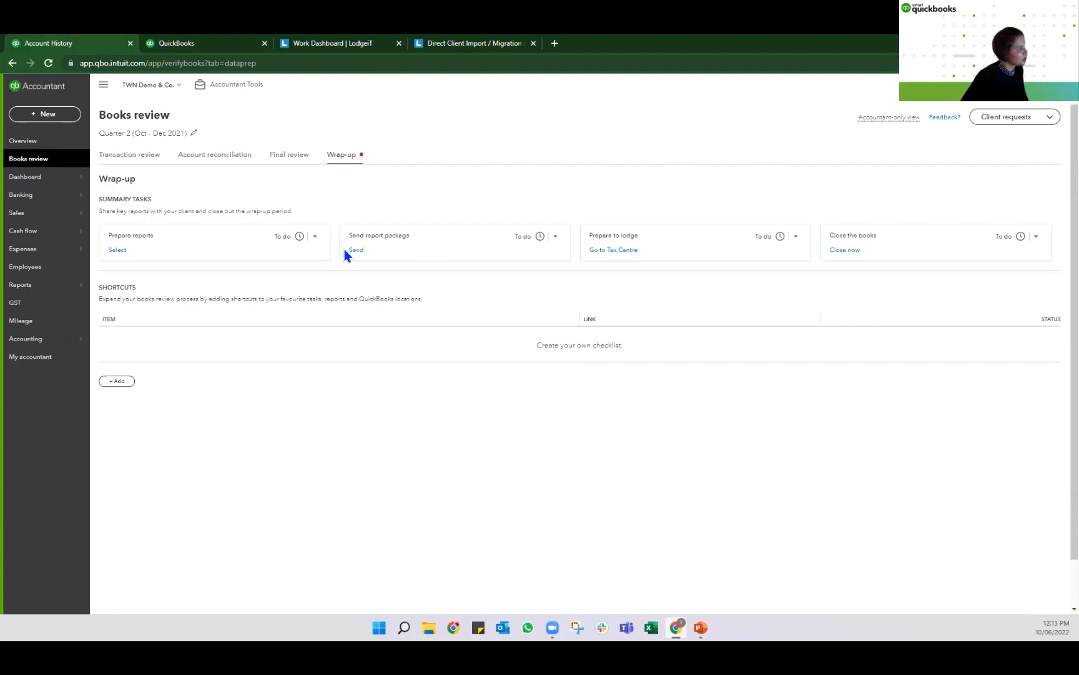
click(555, 236)
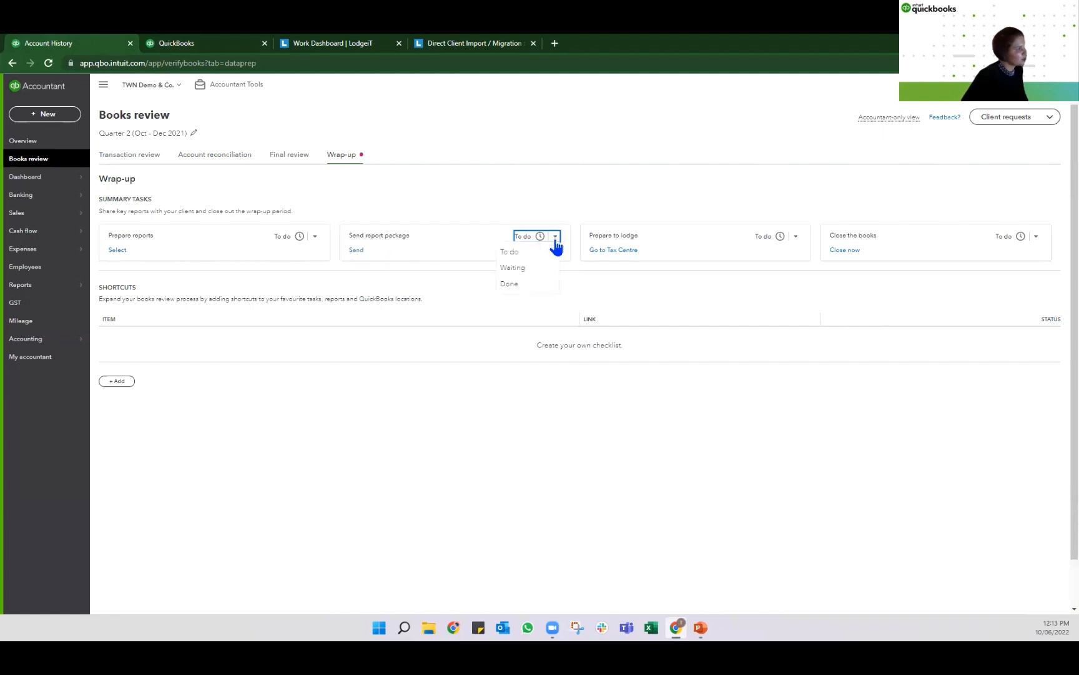
click(525, 284)
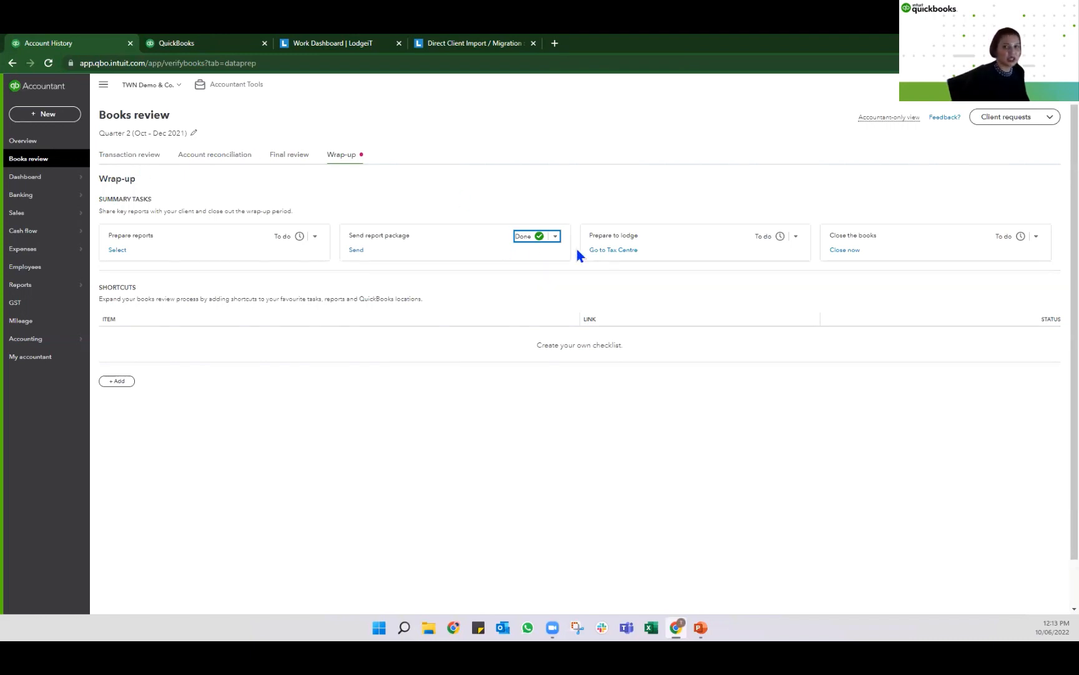
- Go to the Tax Centre from the Prepare to lodge task and save the tax settings with a Quarterly PAYG Withholding lodging frequency
click(611, 250)
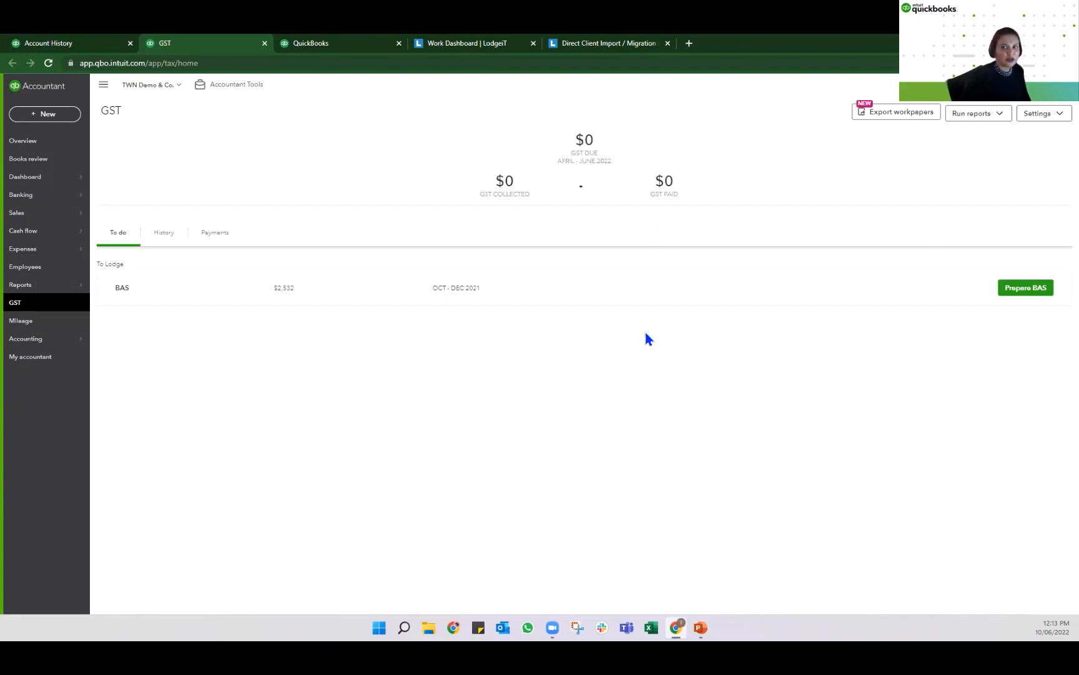
click(1039, 120)
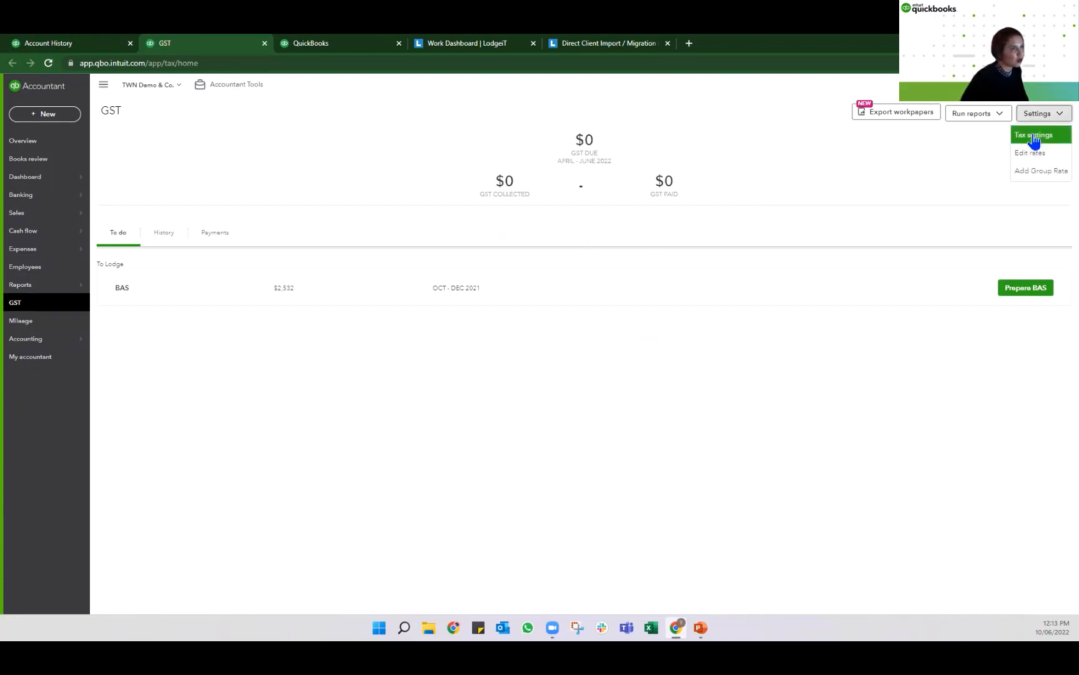
click(1035, 135)
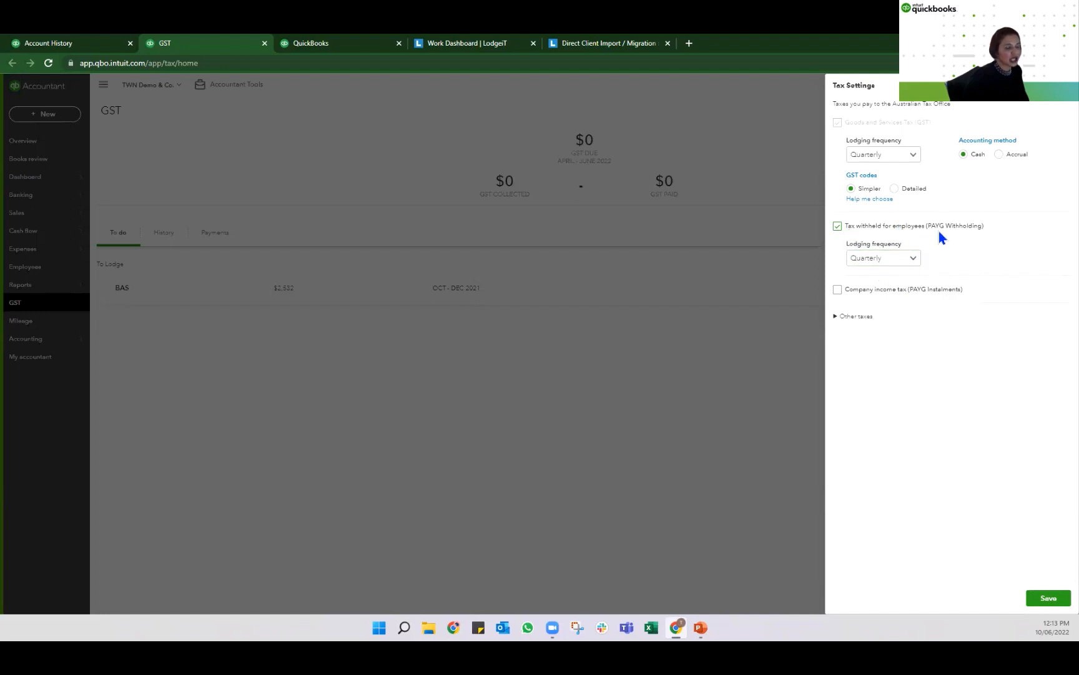
click(912, 259)
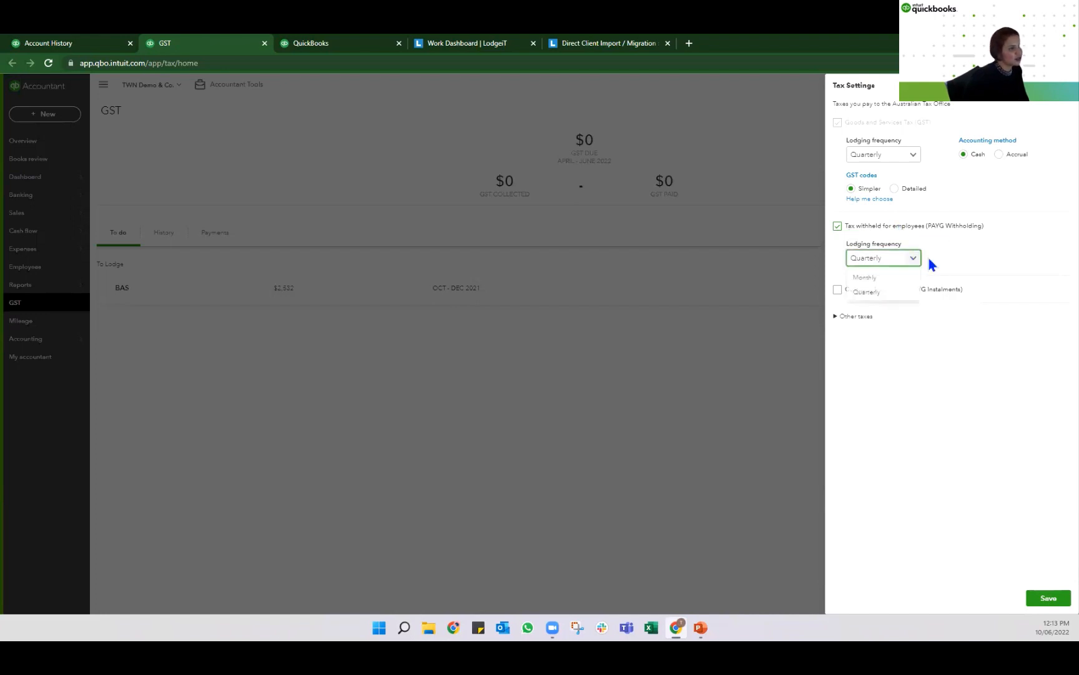
click(899, 291)
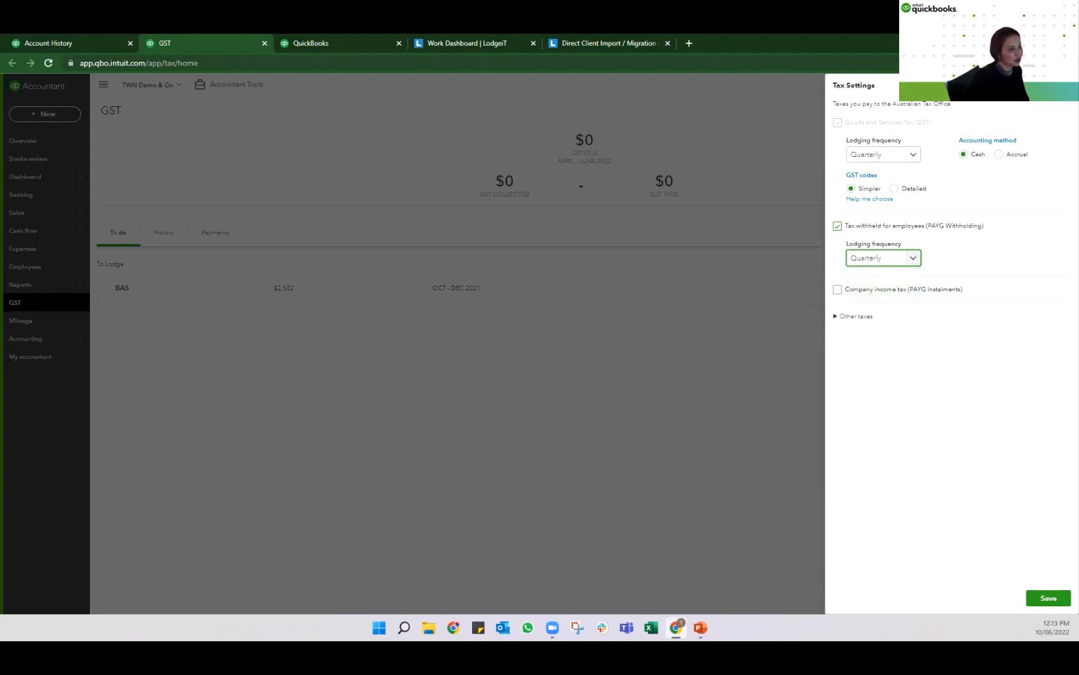
click(1033, 597)
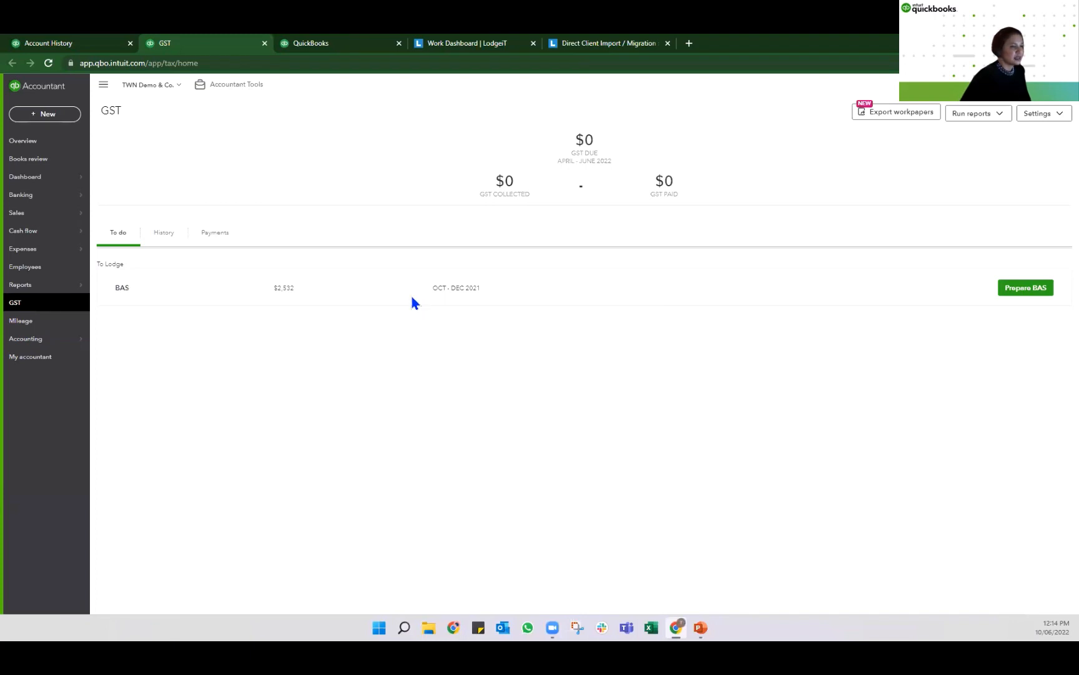
- Prepare the Oct - Dec 2021 BAS by going through its GST, PAYG withholding and summary stages, and mark it as lodged
click(1028, 286)
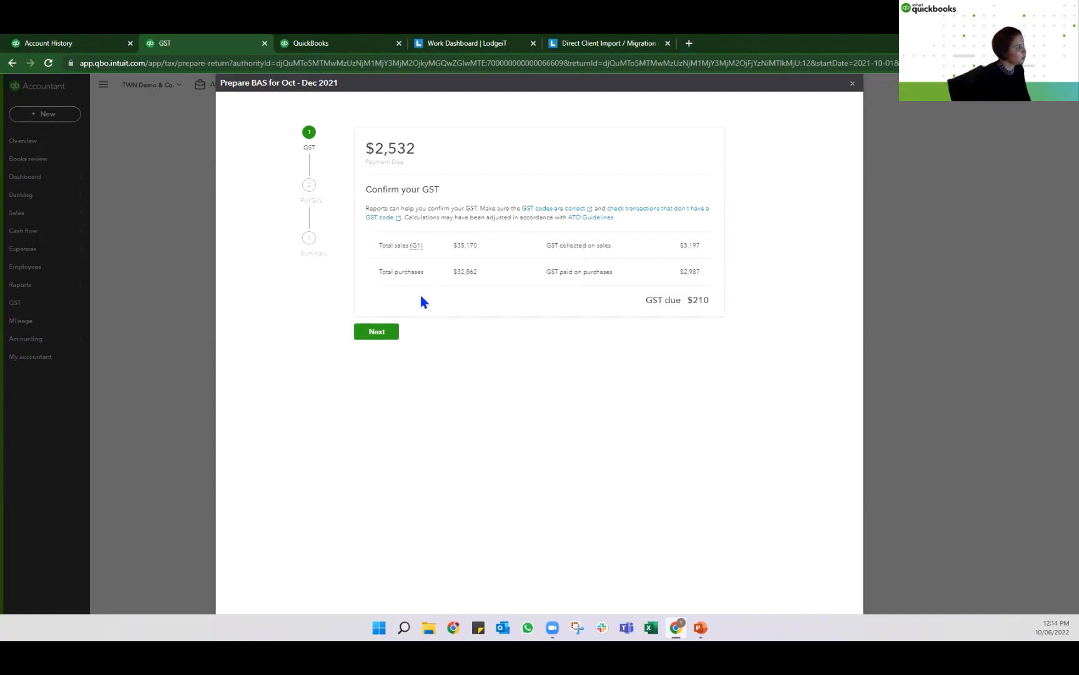
click(380, 339)
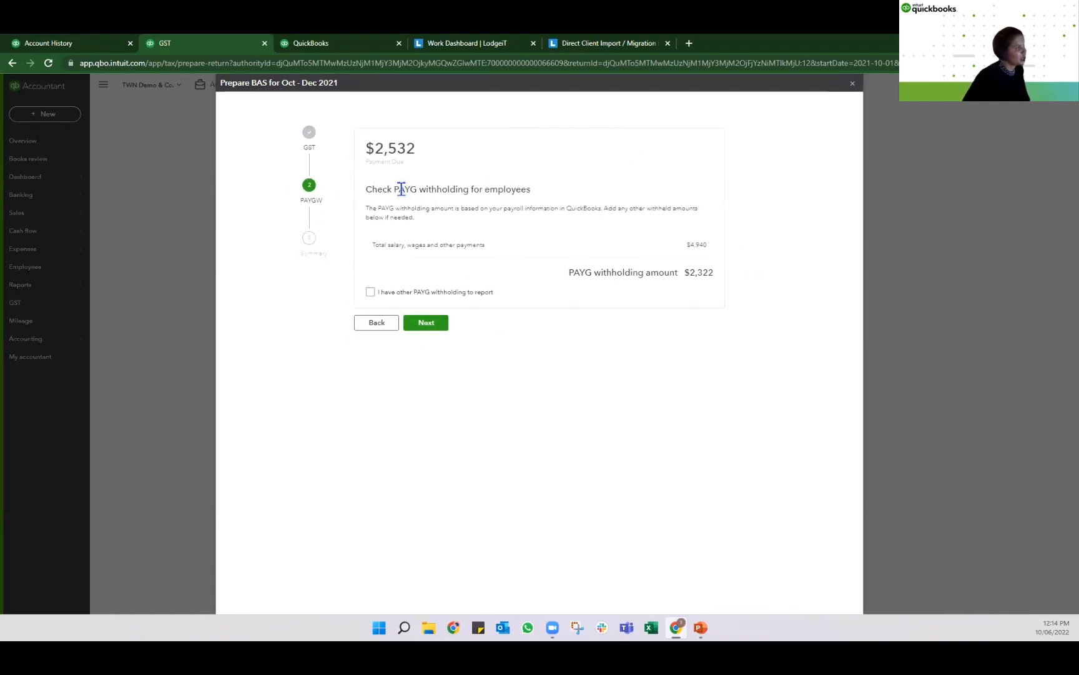
drag(682, 244, 703, 244)
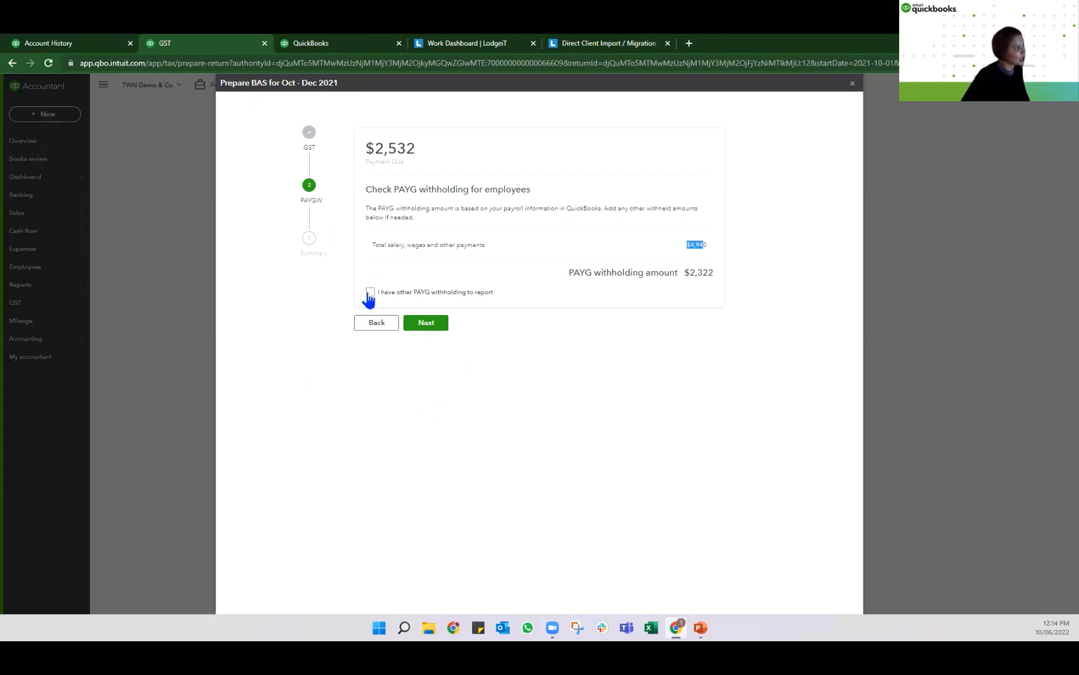
click(425, 323)
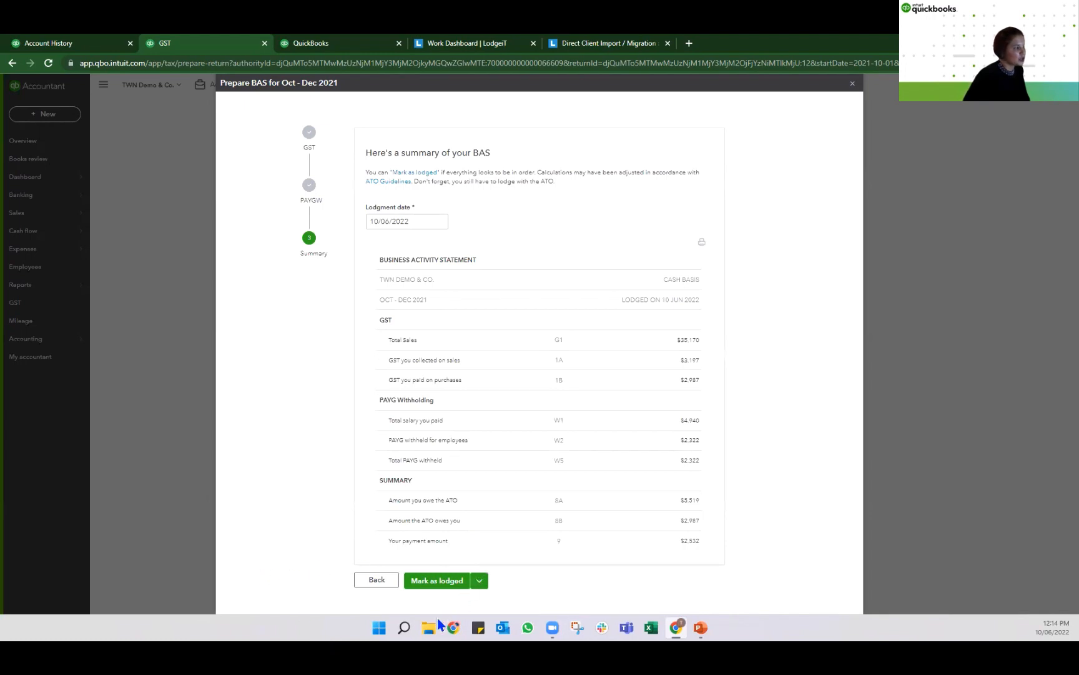
click(429, 582)
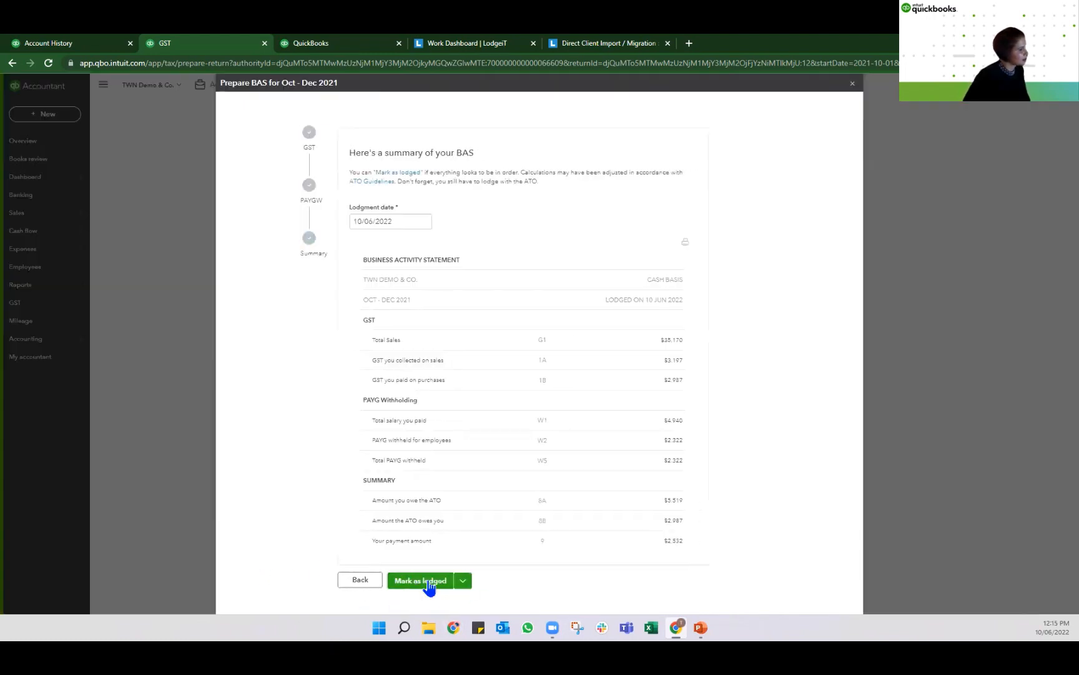
click(531, 282)
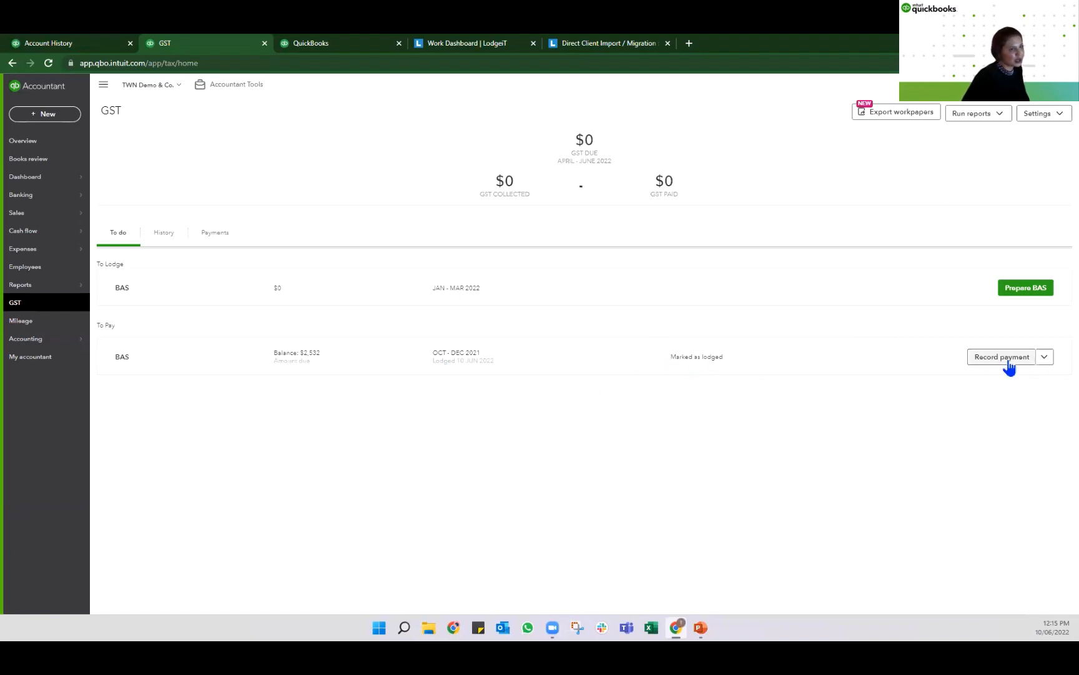
- Record a payment of 2532 from the ATO Payments account for the Oct - Dec 2021 BAS
click(1044, 359)
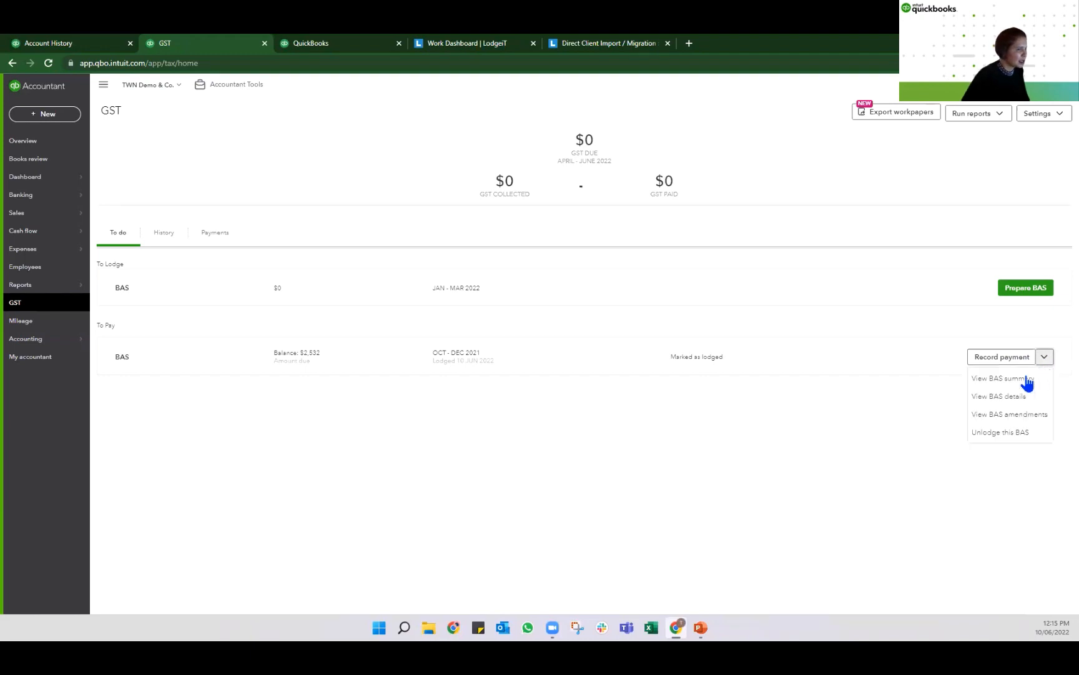
click(993, 359)
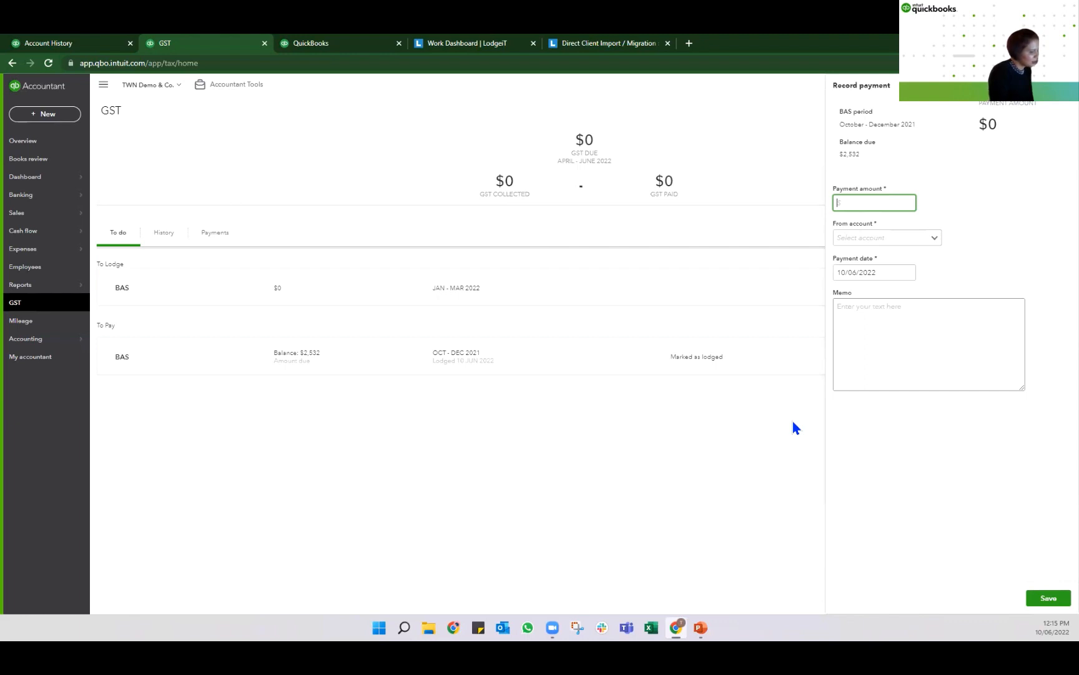
text(25)
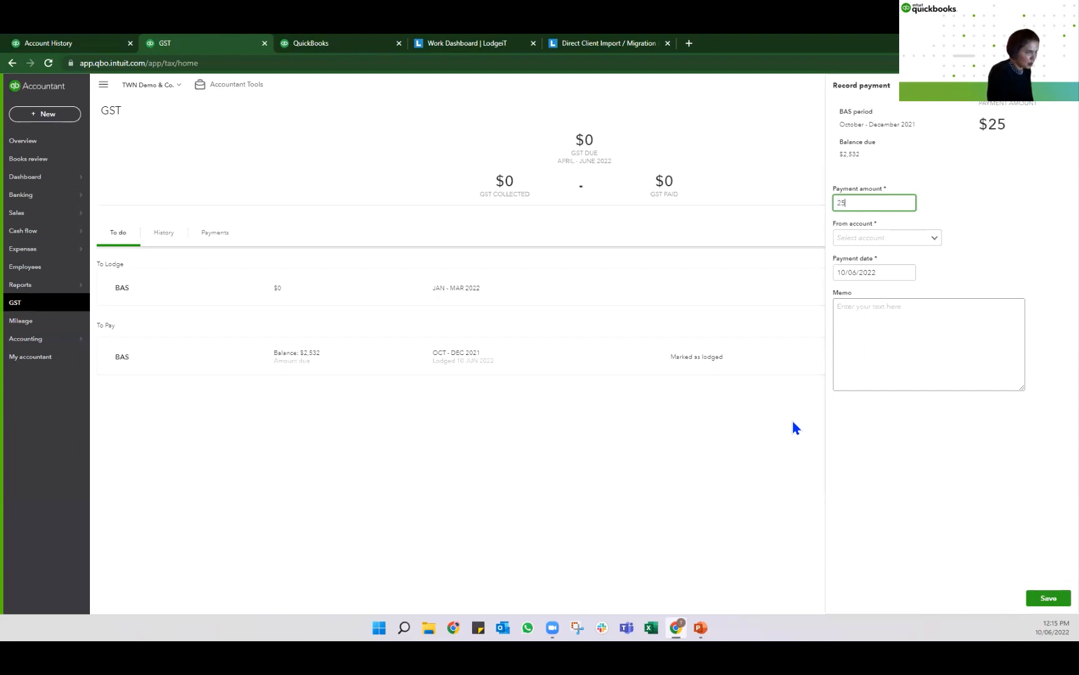
text(32)
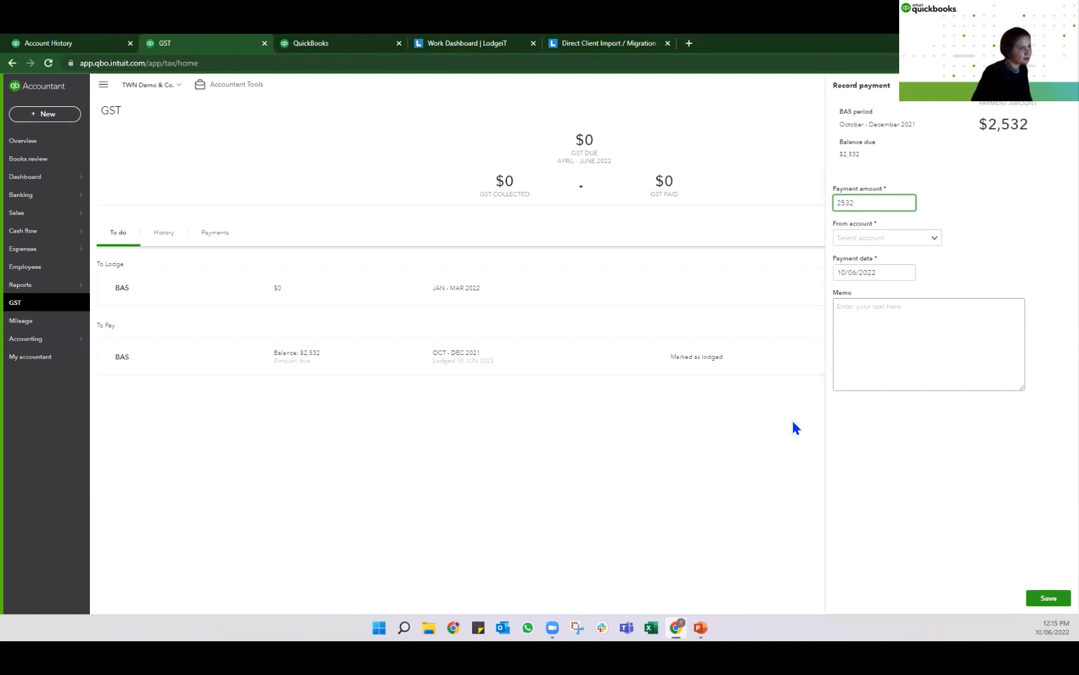
click(908, 238)
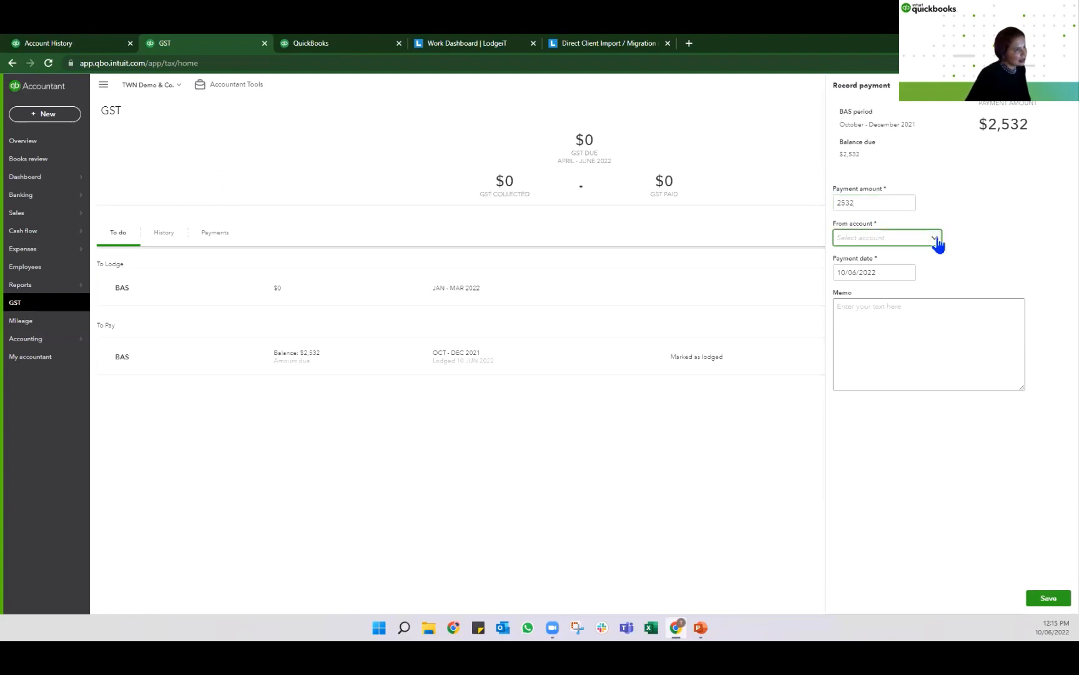
click(935, 238)
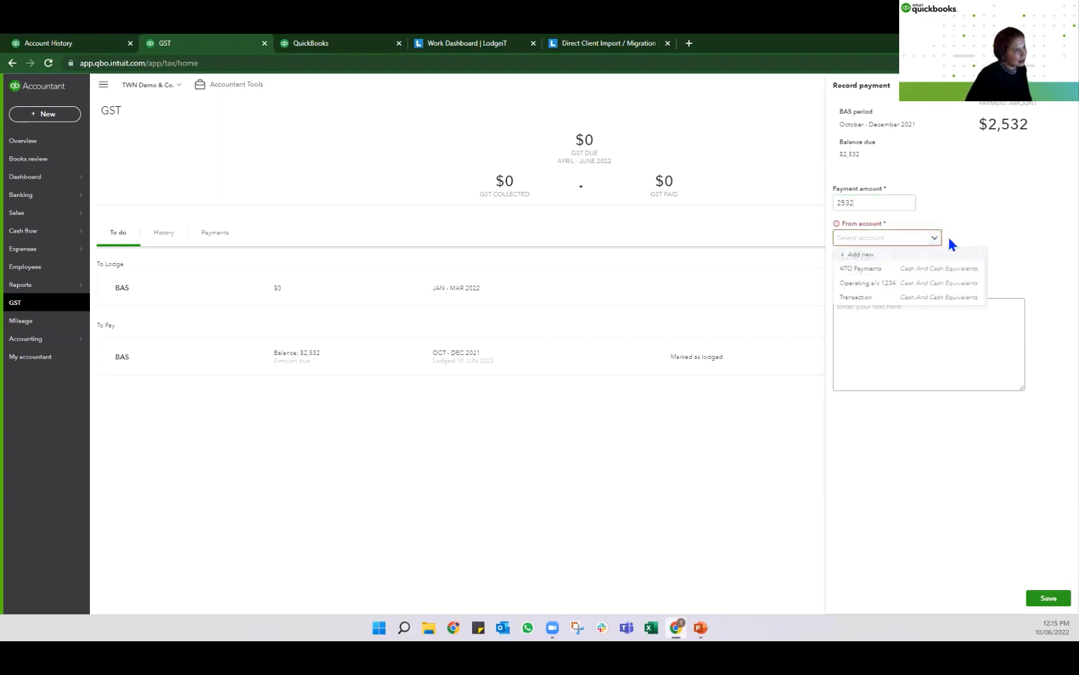
click(858, 270)
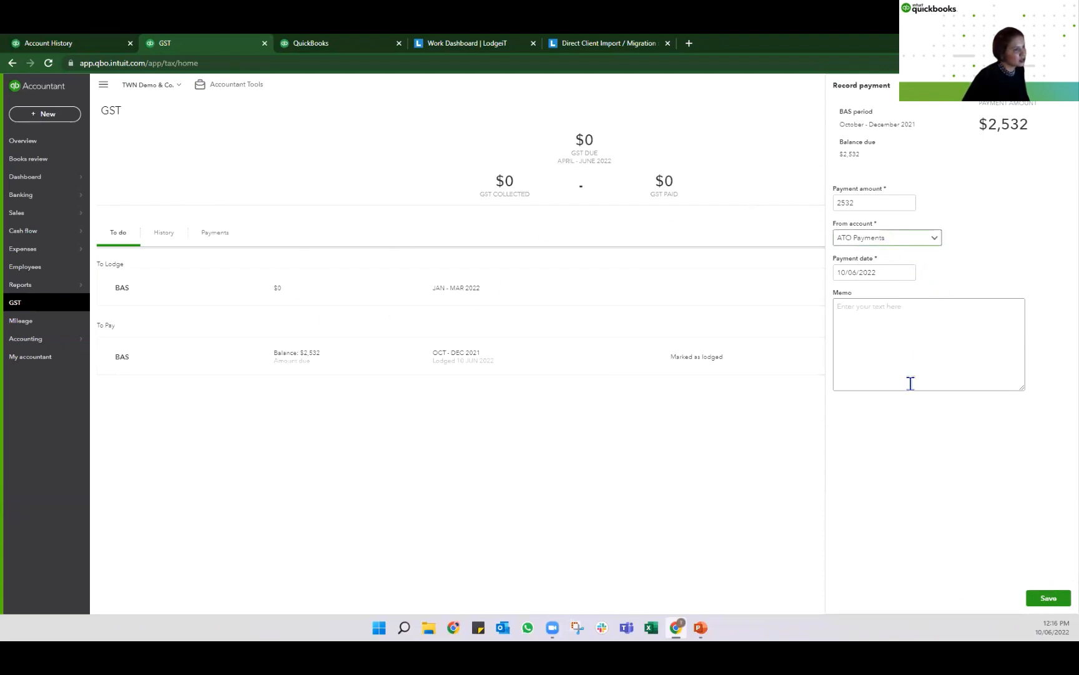
click(1048, 599)
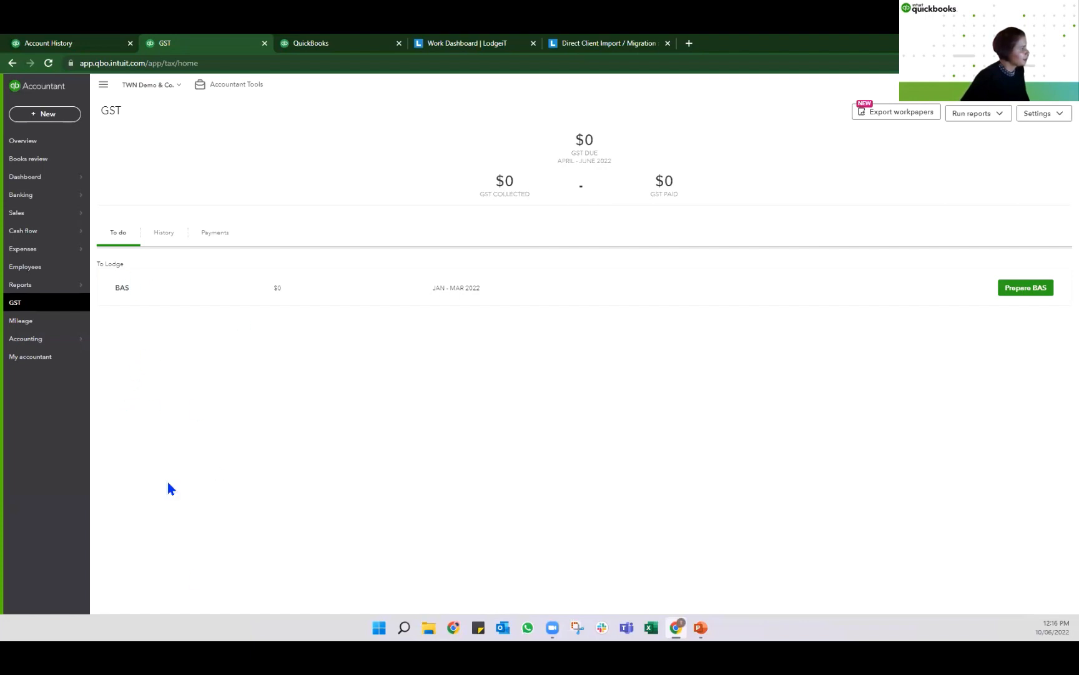
- Check the accounts used for the recorded BAS payments and return to the GST to-do list
click(218, 233)
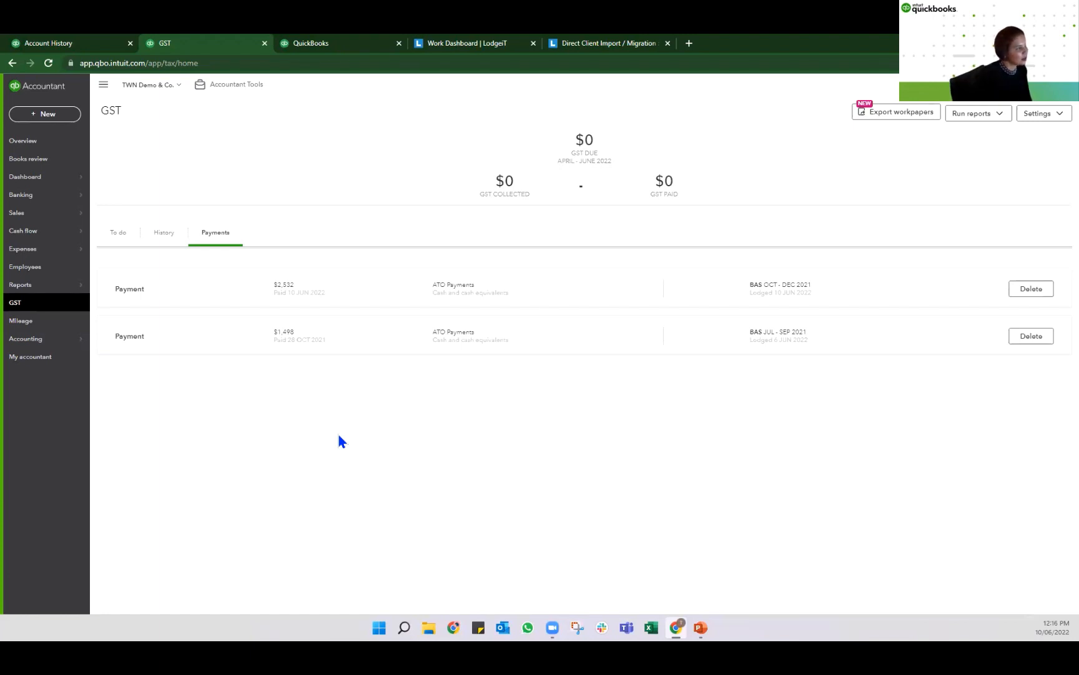
drag(427, 332, 483, 335)
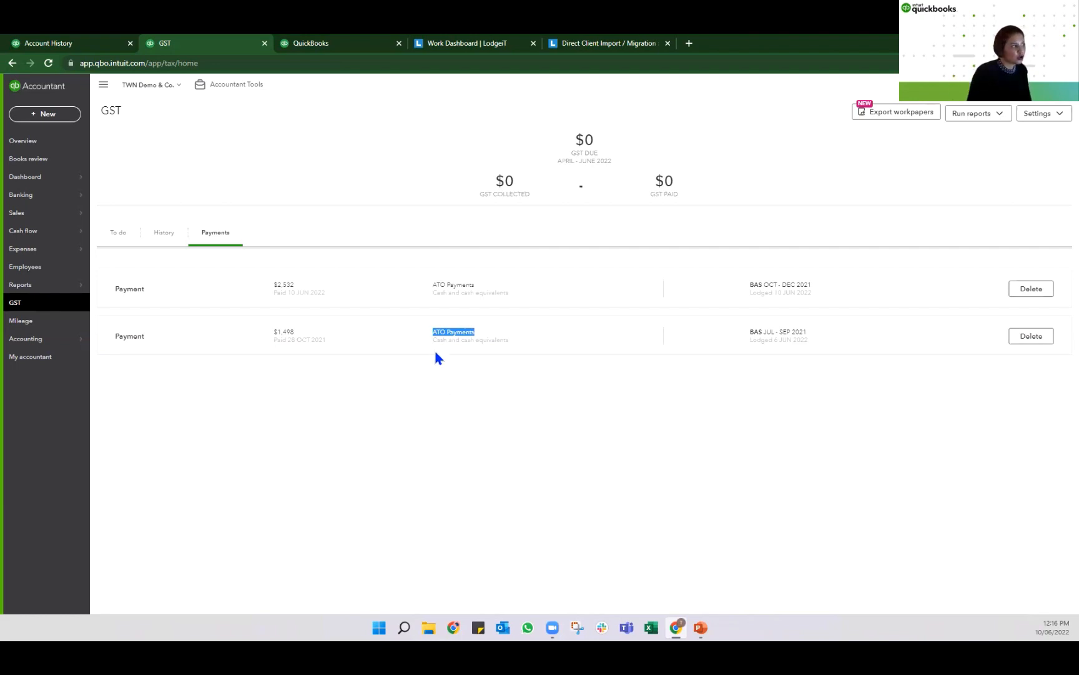
drag(431, 342, 518, 351)
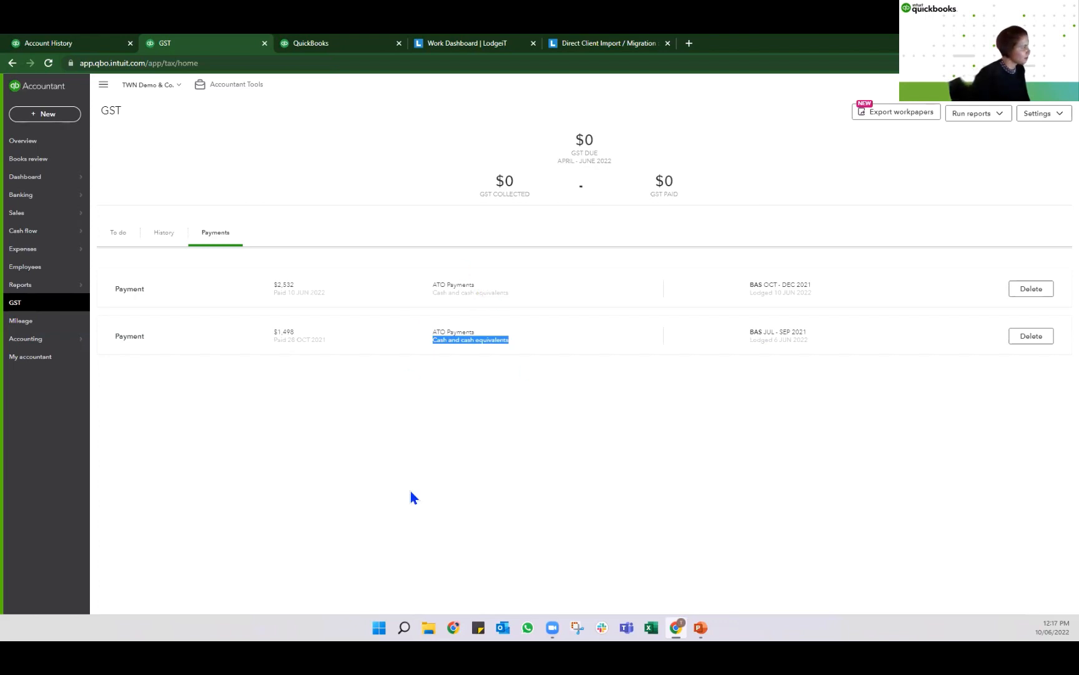
click(119, 244)
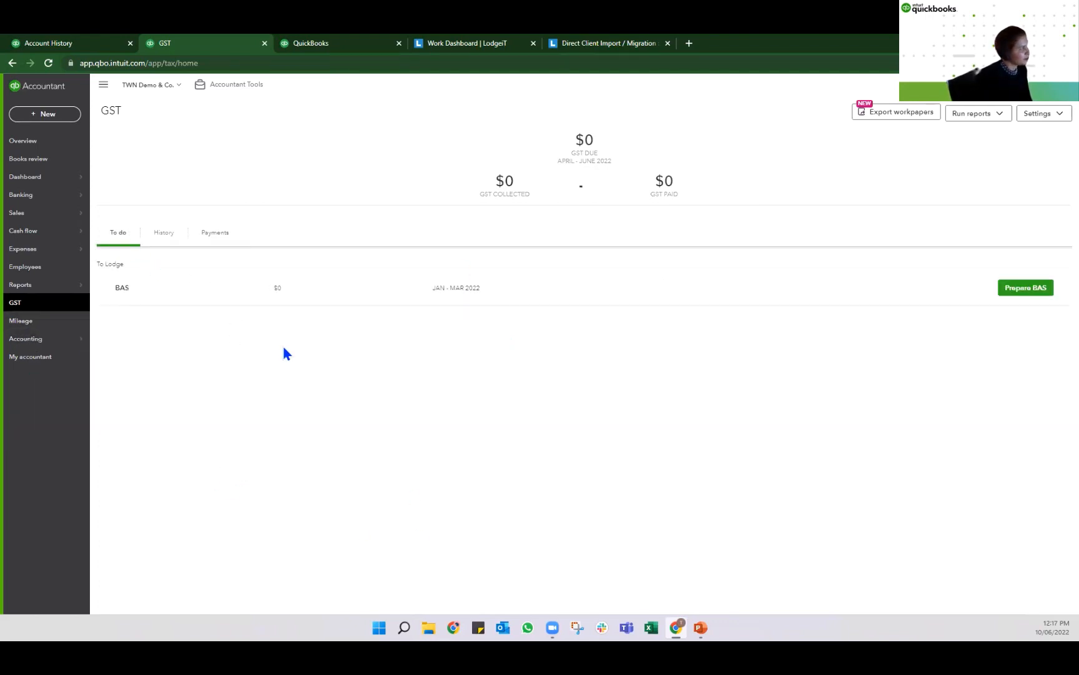